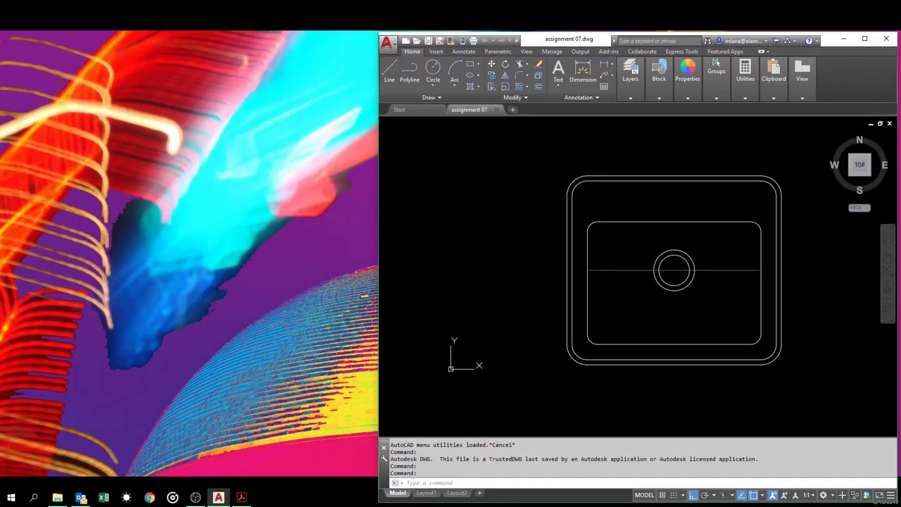
# - Bring up the Assignment 09 LIST/DIST/AREA/BOUNDARY PDF from the taskbar, then refocus the AutoCAD drawing
pyautogui.click(241, 497)
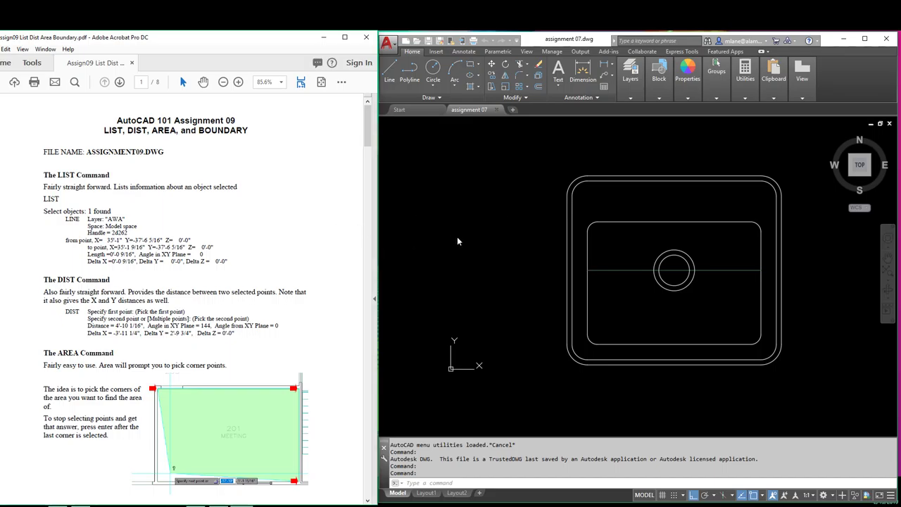
pyautogui.click(486, 239)
# - LIST an existing line's properties, then close the text window
pyautogui.write('LI')
pyautogui.press('Return')
pyautogui.click(613, 270)
pyautogui.press('Return')
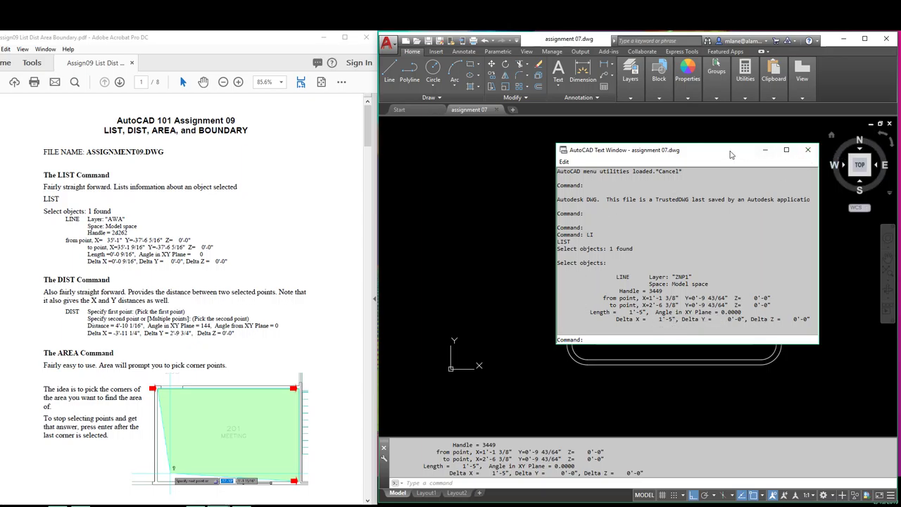
pyautogui.moveTo(735, 156); pyautogui.dragTo(776, 260)
pyautogui.press('F2')
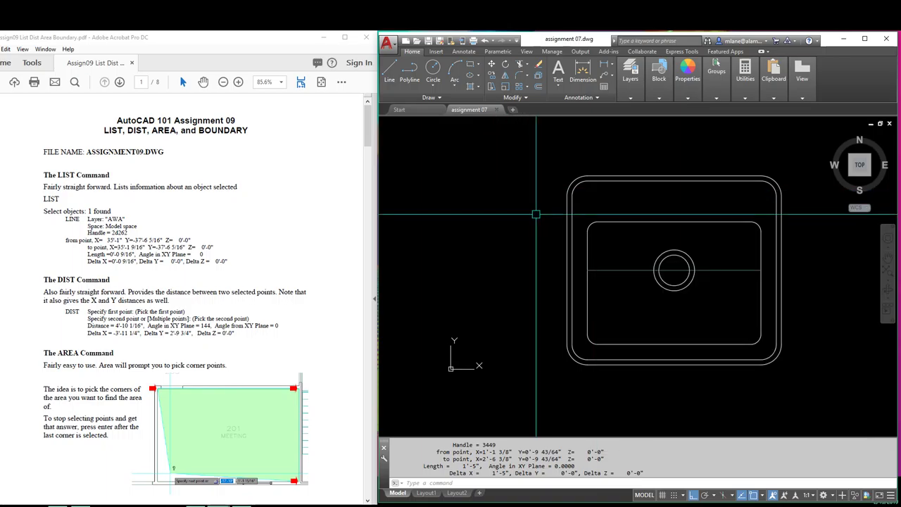
pyautogui.write('li')
pyautogui.press('Return')
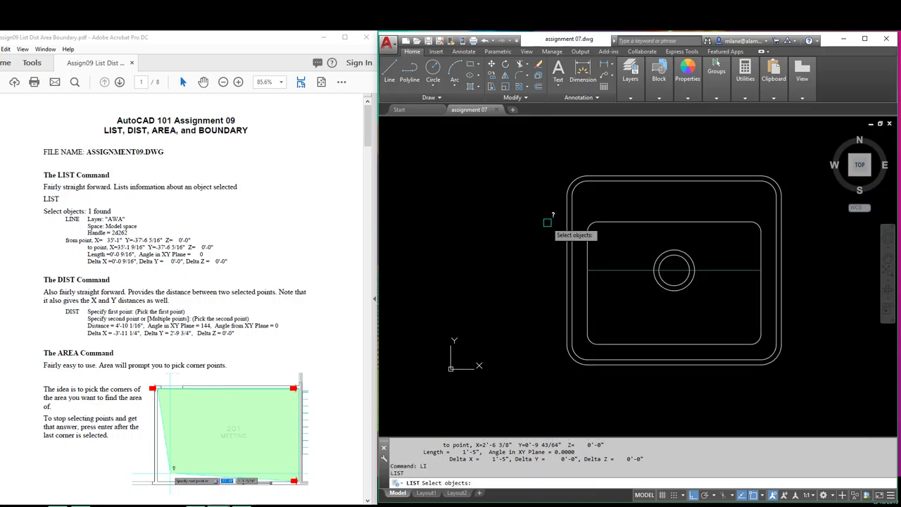
pyautogui.press('Escape')
pyautogui.press('Escape')
pyautogui.write('li')
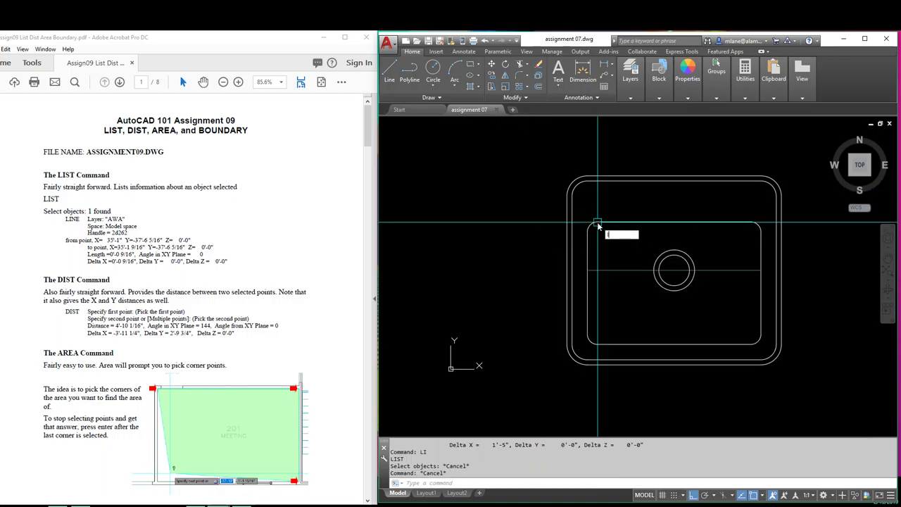
pyautogui.press('Return')
pyautogui.press('Escape')
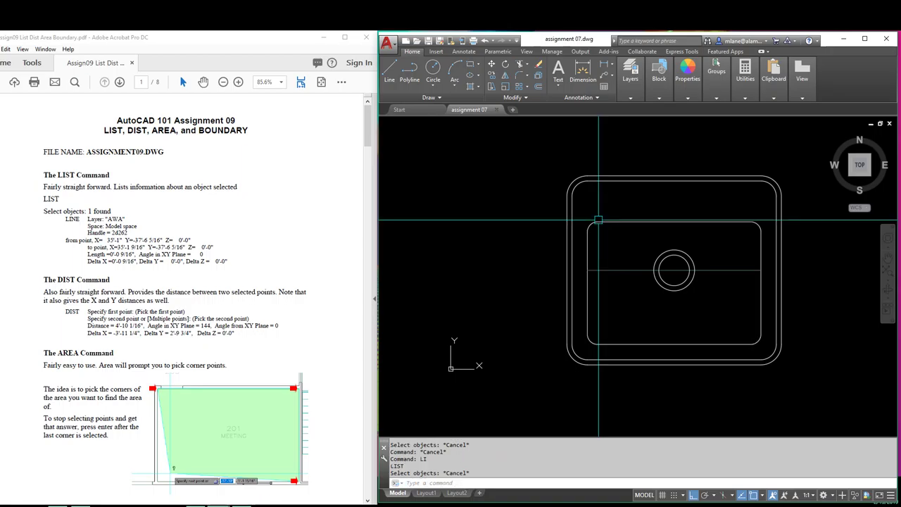
# - Draw a diagonal line from the inner rectangle's top-left to bottom-right corner
pyautogui.write('l')
pyautogui.press('Return')
pyautogui.click(598, 223)
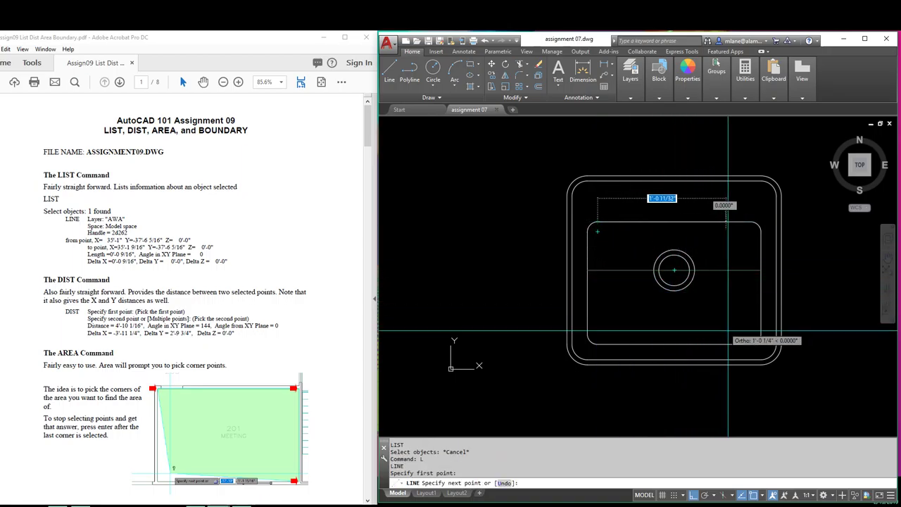
pyautogui.click(733, 319)
pyautogui.press('Return')
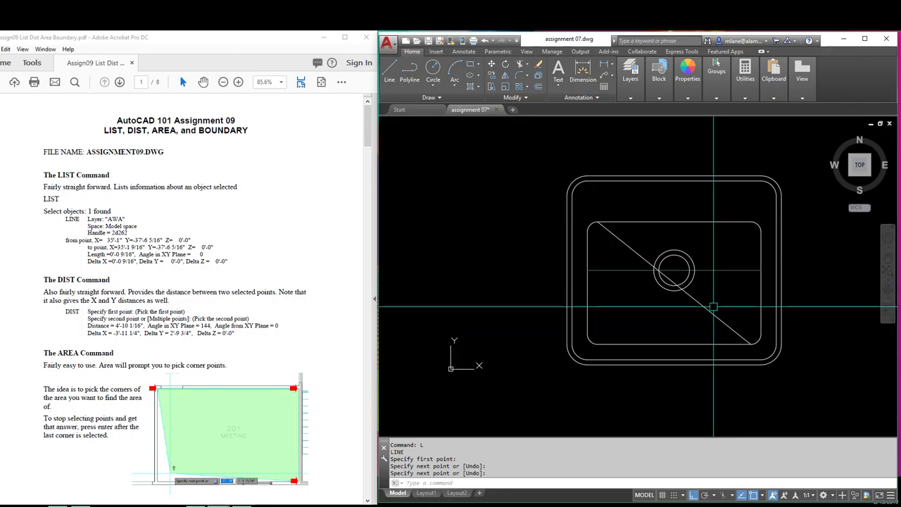
# - LIST the new diagonal line's properties and close the listing window
pyautogui.write('li')
pyautogui.press('Return')
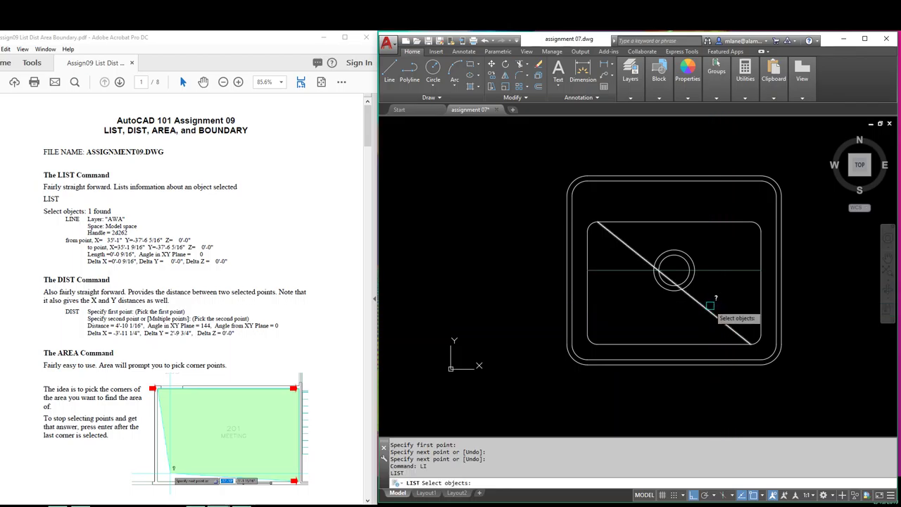
pyautogui.click(706, 310)
pyautogui.press('Return')
pyautogui.rightClick(707, 310)
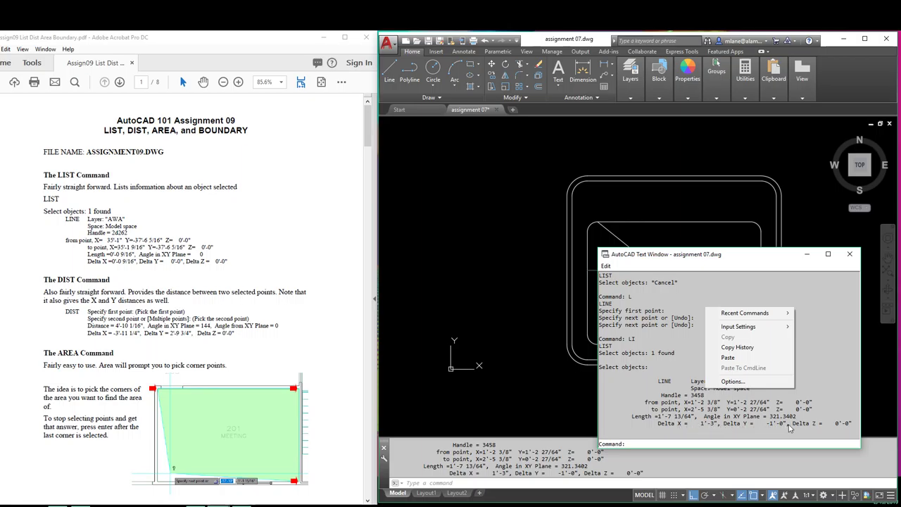
pyautogui.click(739, 290)
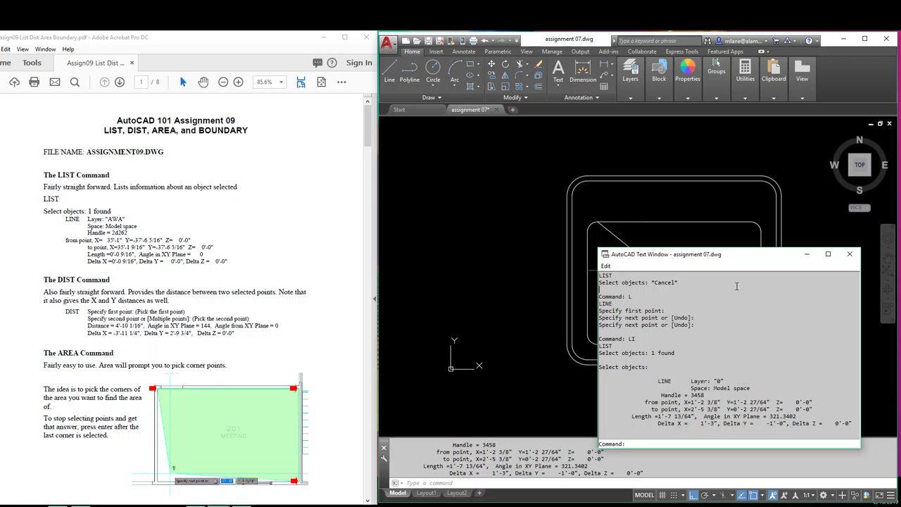
pyautogui.click(850, 254)
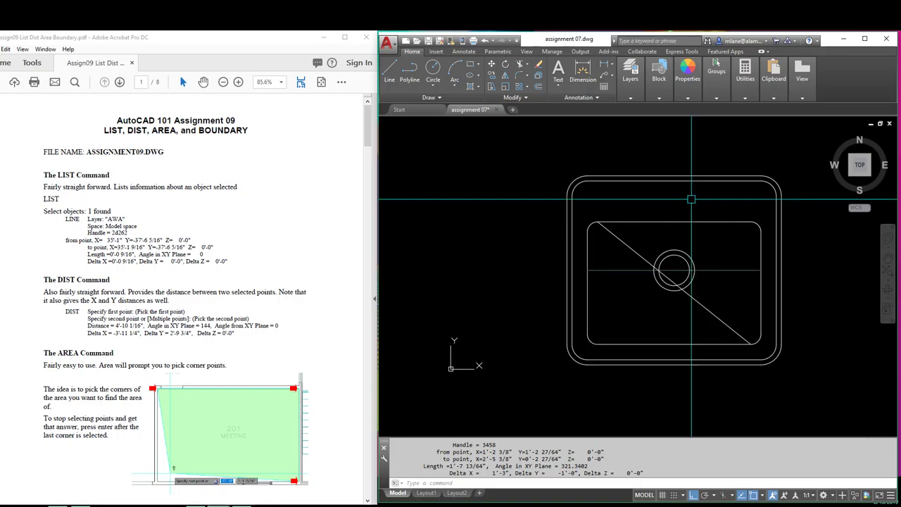
# - LIST the inner rounded polyline: area 203.14 sq in, perimeter 4'-8 9/32"
pyautogui.write('li')
pyautogui.press('Return')
pyautogui.click(678, 221)
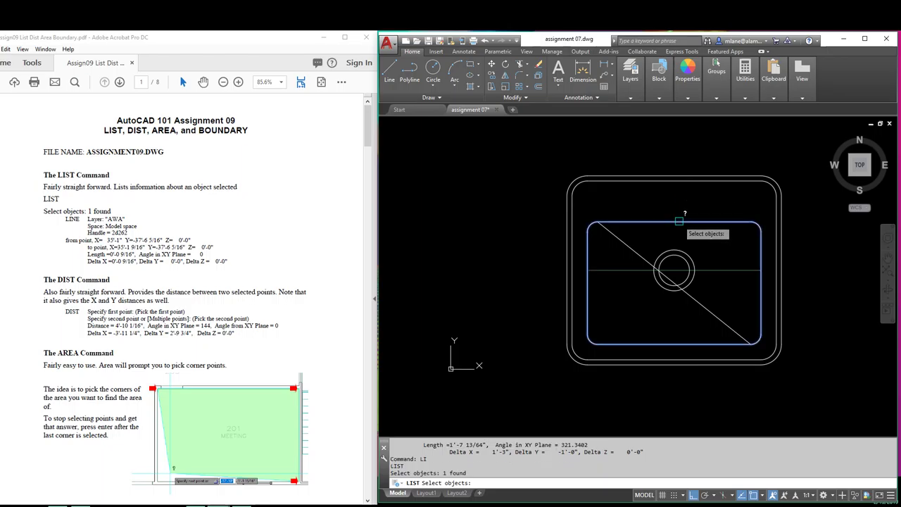
pyautogui.press('Return')
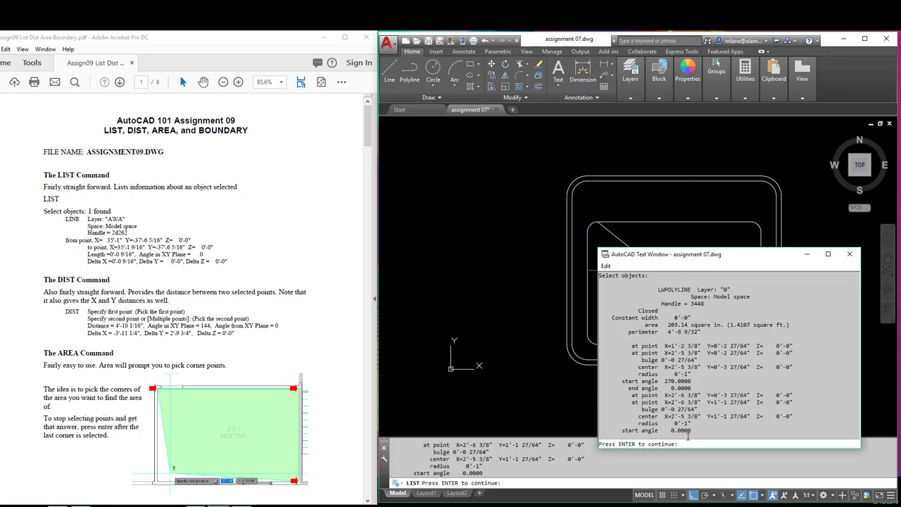
pyautogui.press('Return')
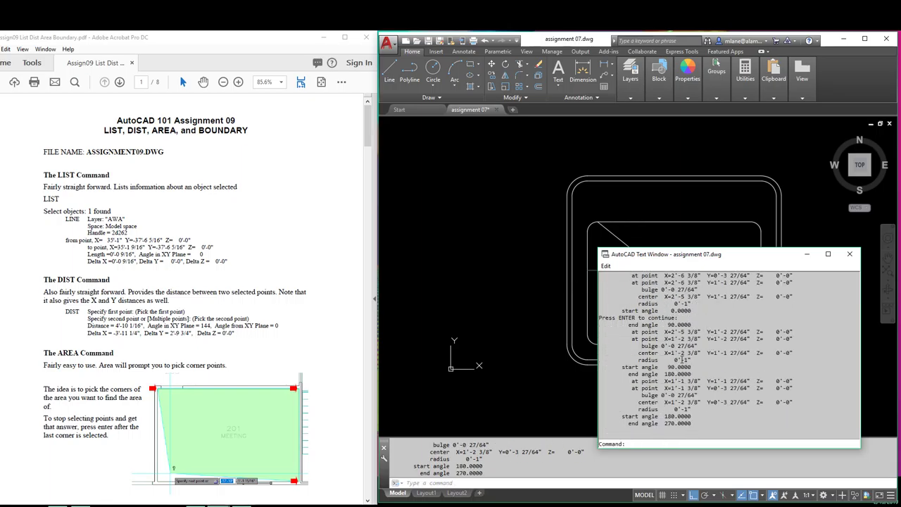
pyautogui.click(850, 254)
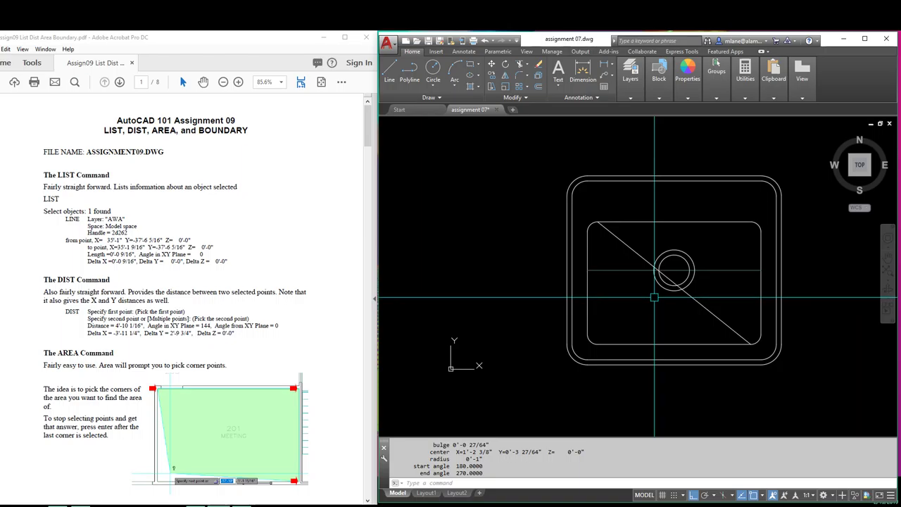
# - Erase the diagonal line across the sink's inner rectangle
pyautogui.write('E')
pyautogui.press('Return')
pyautogui.click(622, 242)
pyautogui.press('Return')
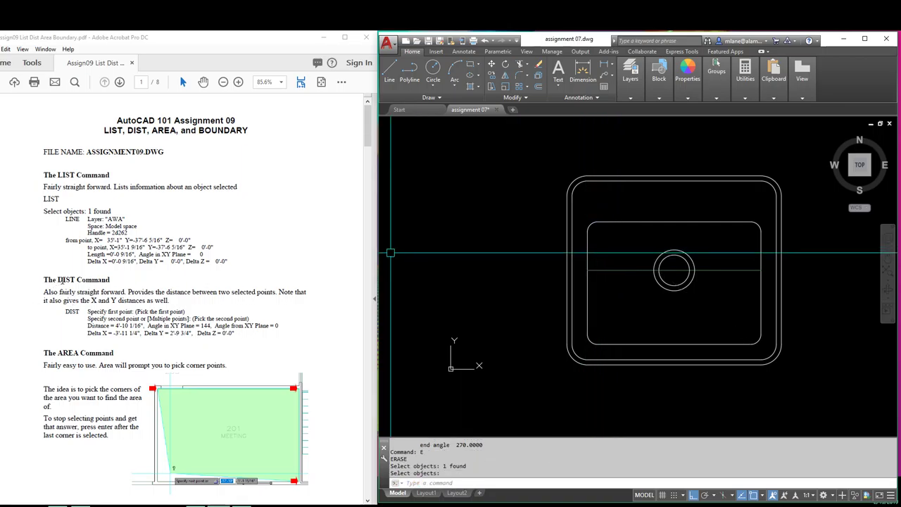
# - Measure the outer rectangle's top edge with DIST, giving 1'-9" at angle 0
pyautogui.write('DI')
pyautogui.press('Return')
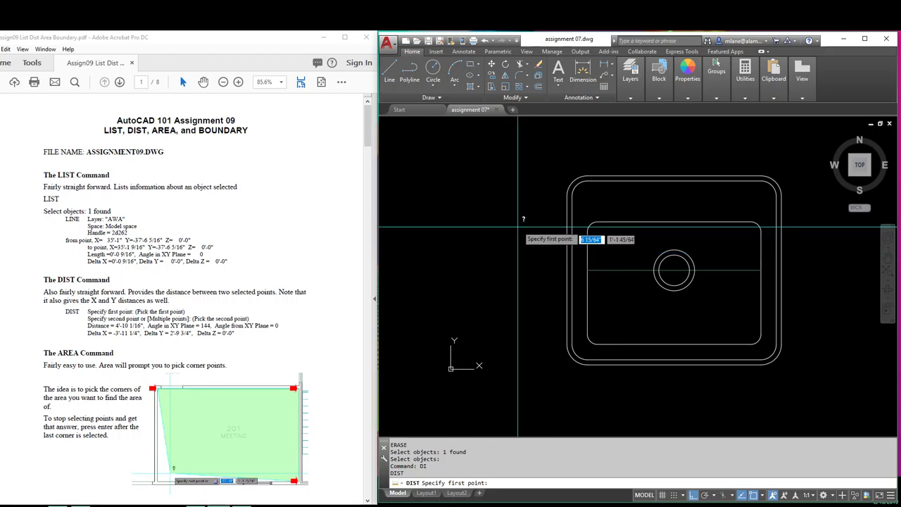
pyautogui.click(568, 196)
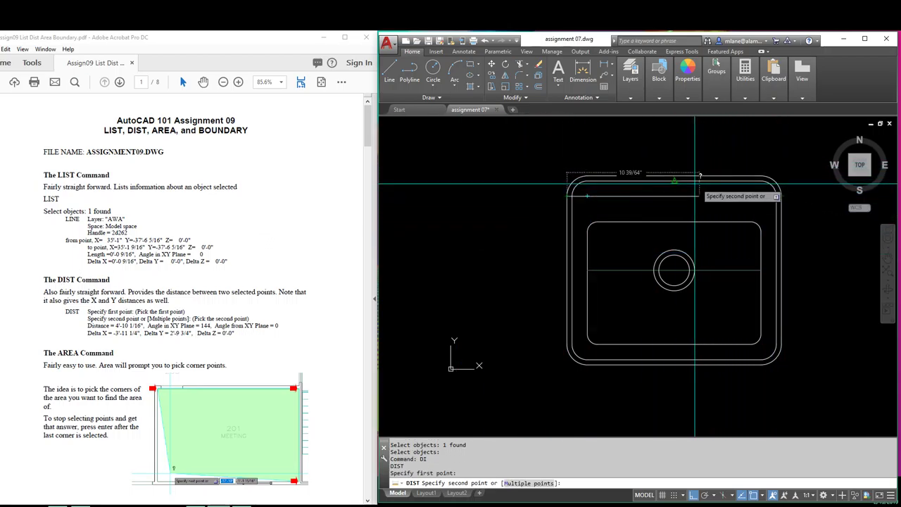
pyautogui.click(782, 195)
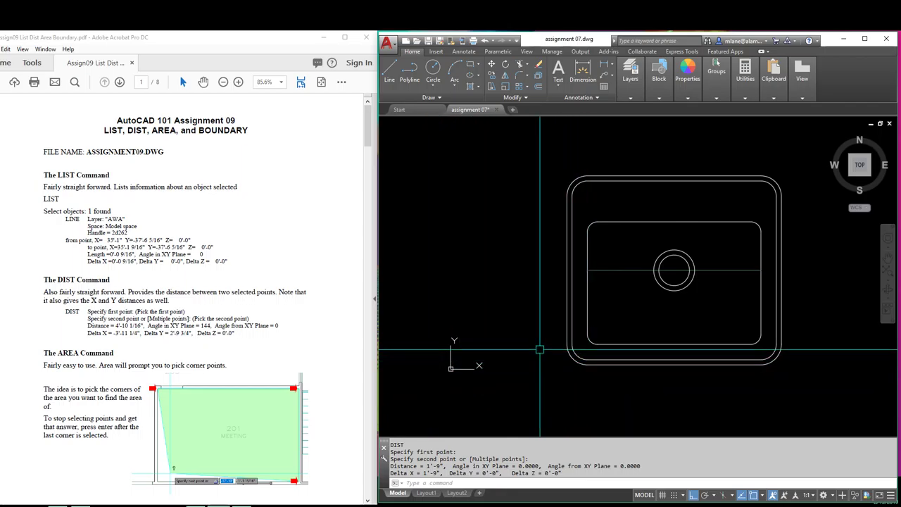
# - Draw a closed six-corner L-shaped polyline outline around the sink
pyautogui.scroll(-8, 539, 281)
pyautogui.moveTo(532, 239); pyautogui.dragTo(460, 331, button='middle')
pyautogui.write('pl')
pyautogui.press('Return')
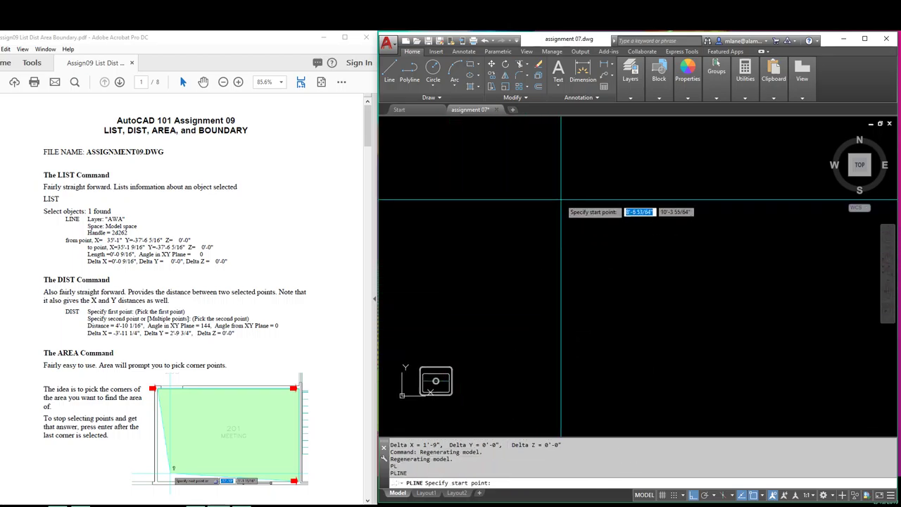
pyautogui.click(552, 186)
pyautogui.click(551, 375)
pyautogui.click(744, 374)
pyautogui.click(744, 286)
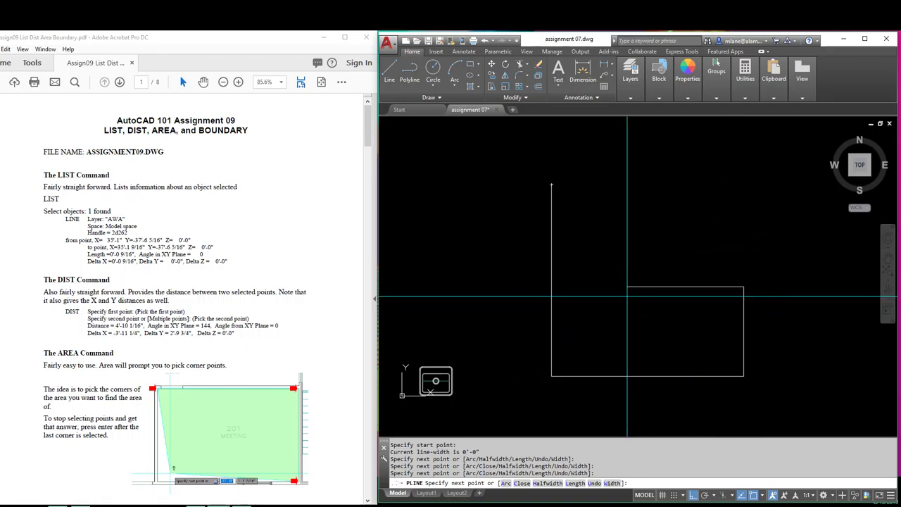
pyautogui.click(627, 287)
pyautogui.click(628, 190)
pyautogui.write('c')
pyautogui.press('Return')
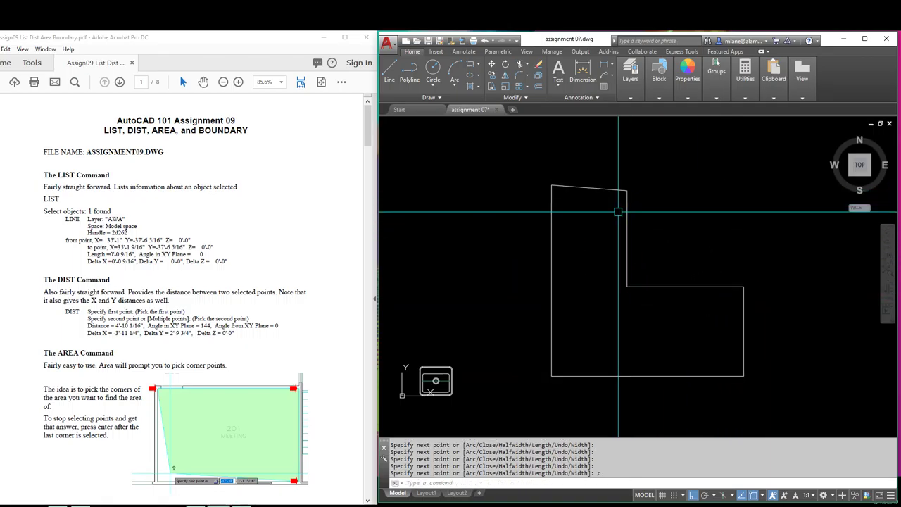
# - Measure the L-shape's area by its six corners: 10141.64 sq in, perimeter 40'-8 13/64"
pyautogui.write('area')
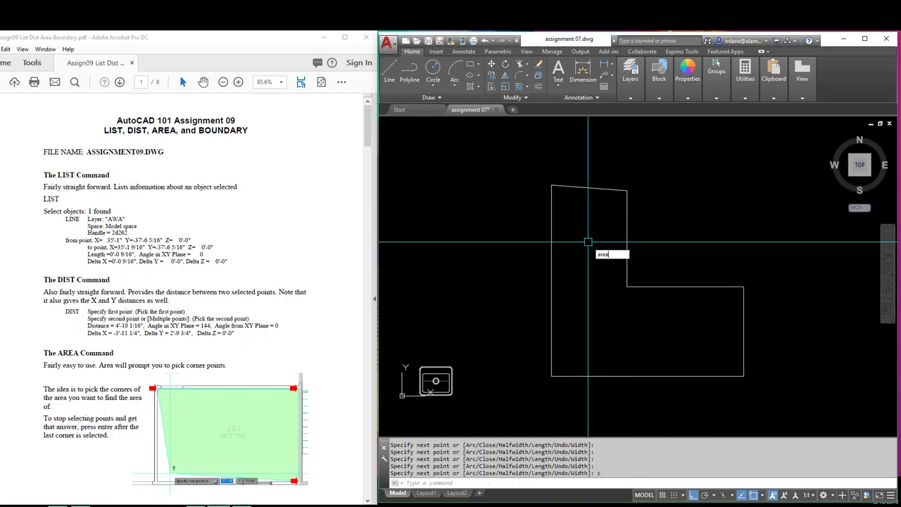
pyautogui.press('Return')
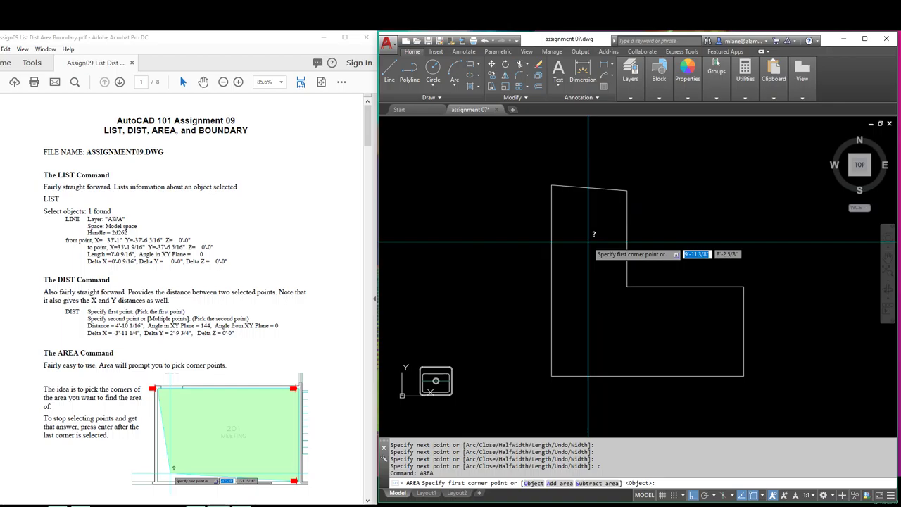
pyautogui.click(552, 186)
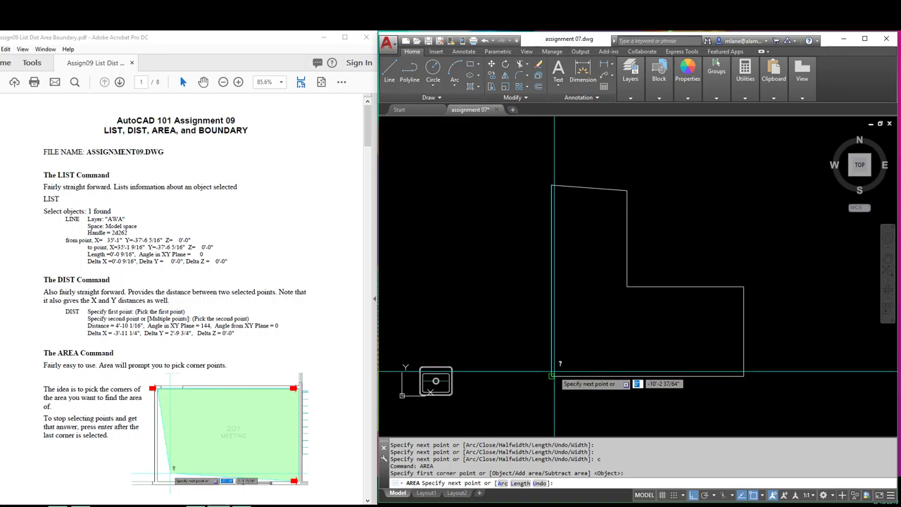
pyautogui.click(551, 375)
pyautogui.click(744, 374)
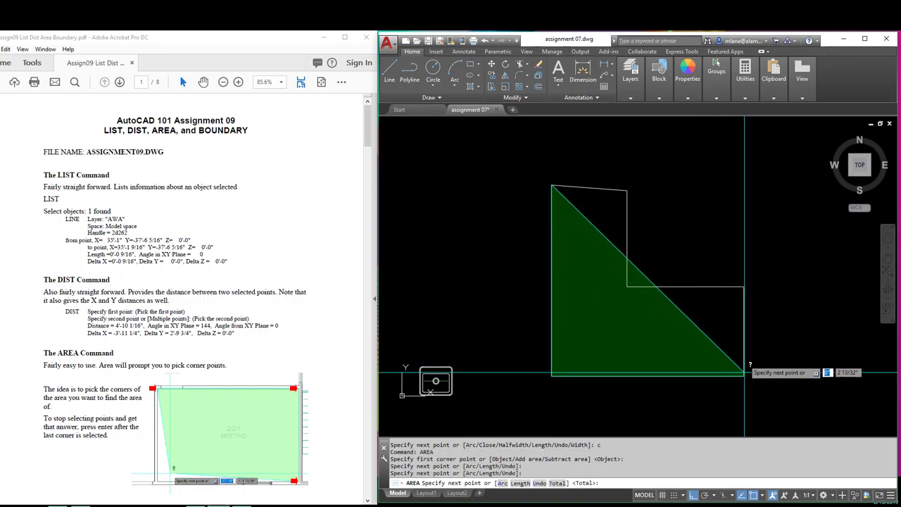
pyautogui.click(745, 286)
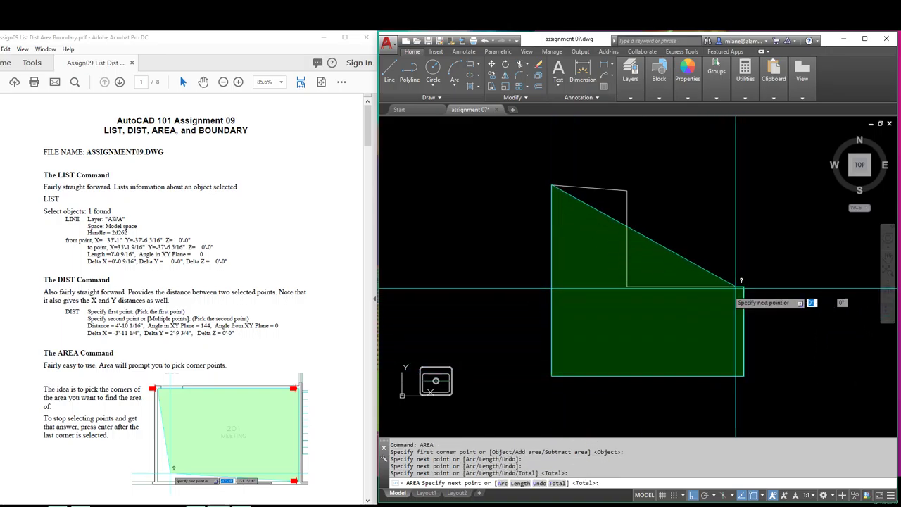
pyautogui.click(627, 286)
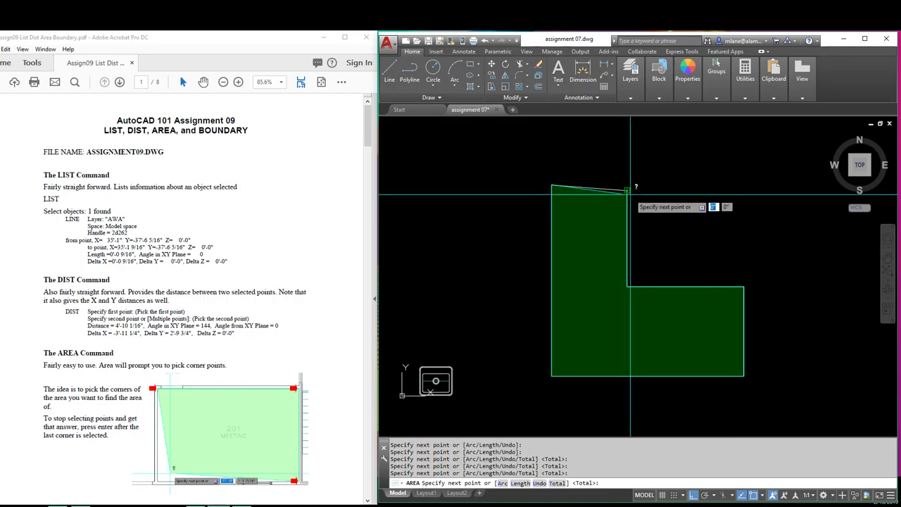
pyautogui.click(630, 193)
pyautogui.press('Return')
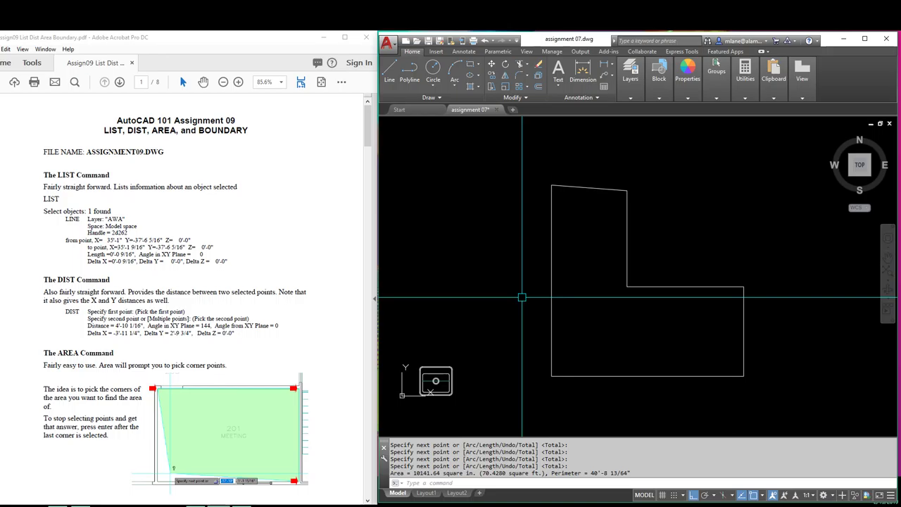
pyautogui.write('area')
# - Use AREA's Object option on the L-shaped polyline, confirming 10141.64 sq in and 40'-8 13/64"
pyautogui.press('Return')
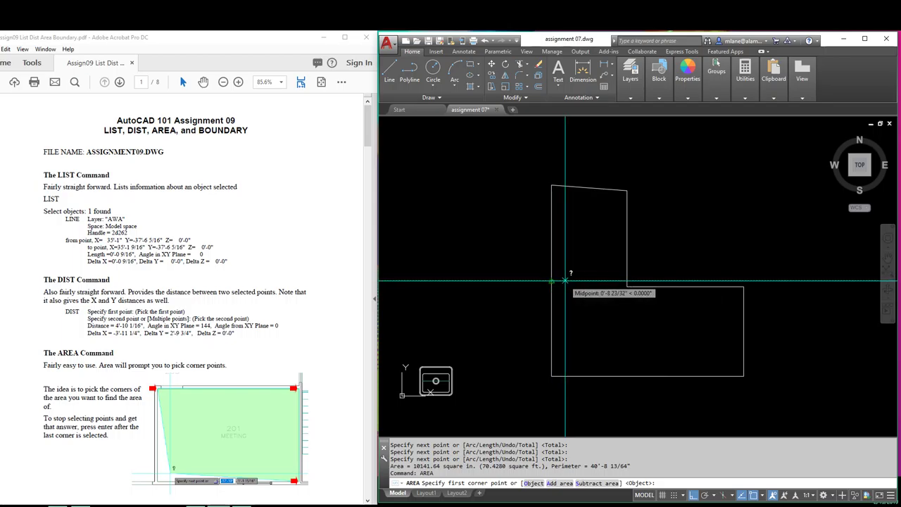
pyautogui.write('o')
pyautogui.press('Return')
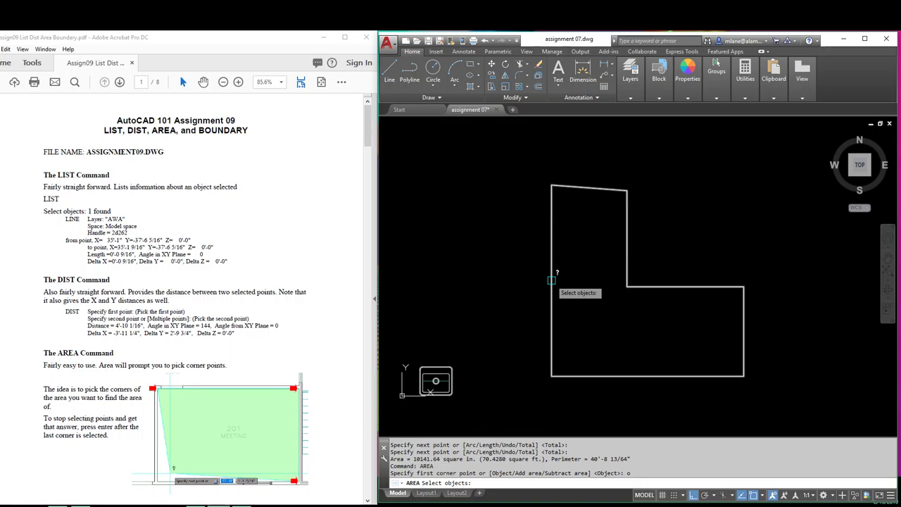
pyautogui.click(552, 280)
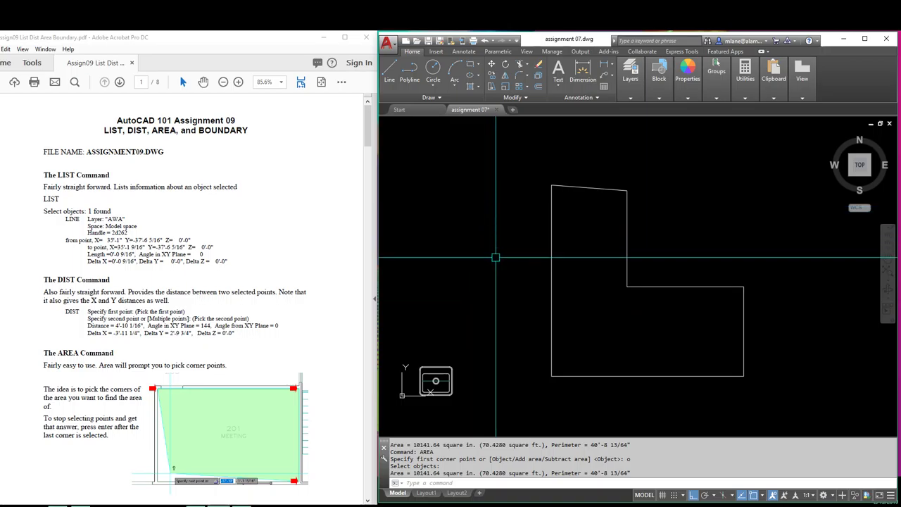
pyautogui.press('Escape')
pyautogui.press('Escape')
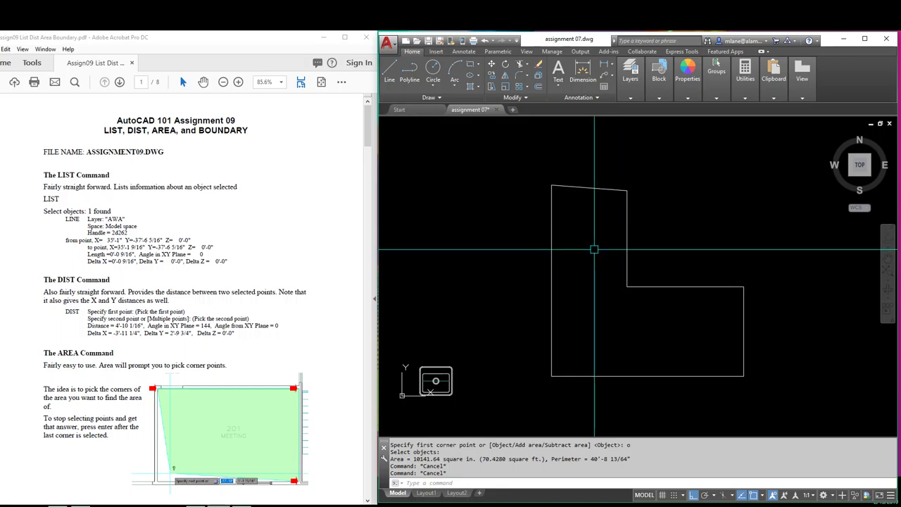
# - Scroll the handout down to page 2's BOUNDARY Command section
pyautogui.scroll(-10, 322, 296)
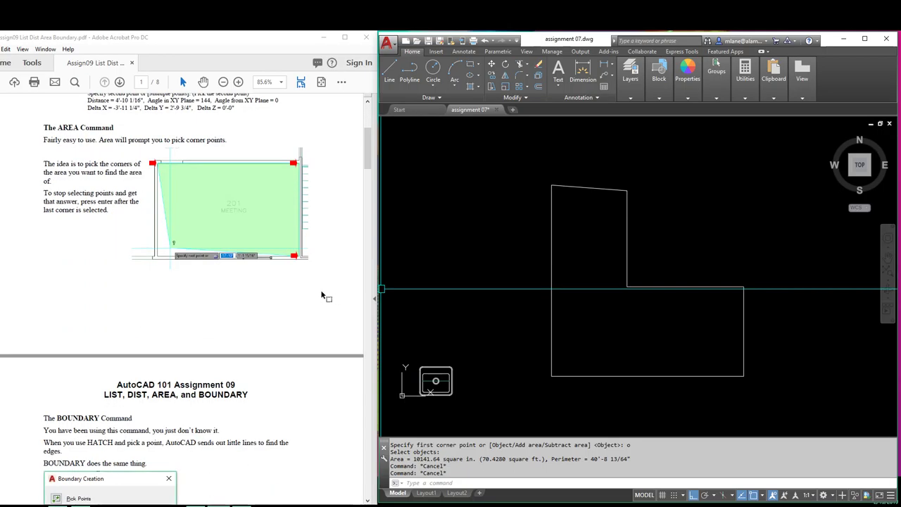
pyautogui.scroll(-1, 321, 296)
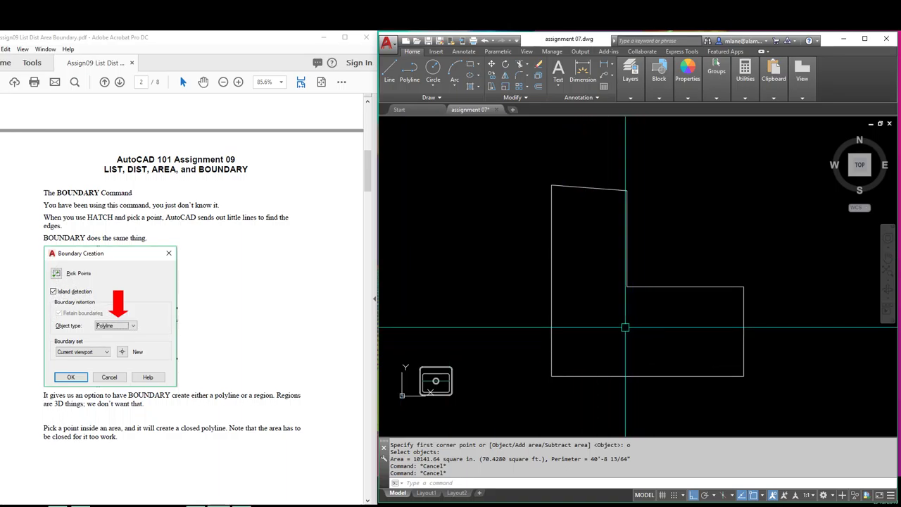
# - Draw a small square RECTANG island inside the lower part of the L-shaped outline
pyautogui.write('rec')
pyautogui.press('Return')
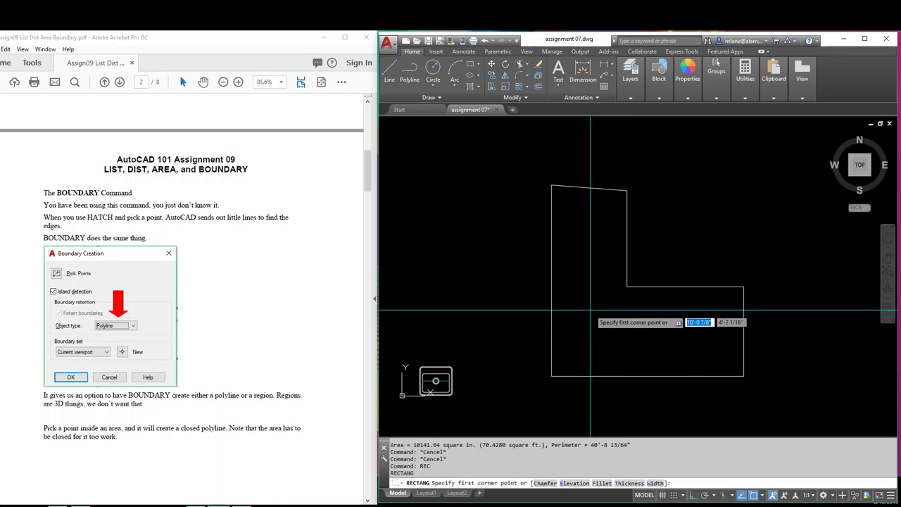
pyautogui.click(590, 310)
pyautogui.click(621, 339)
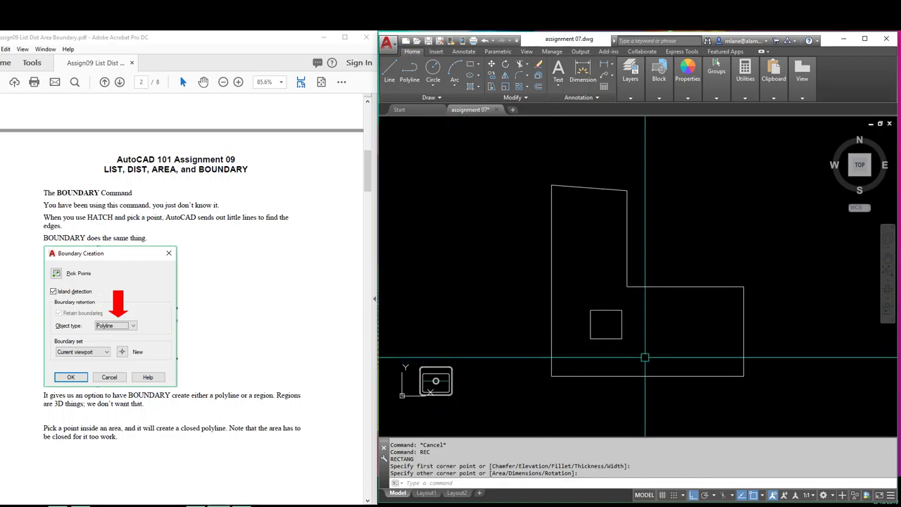
pyautogui.write('B')
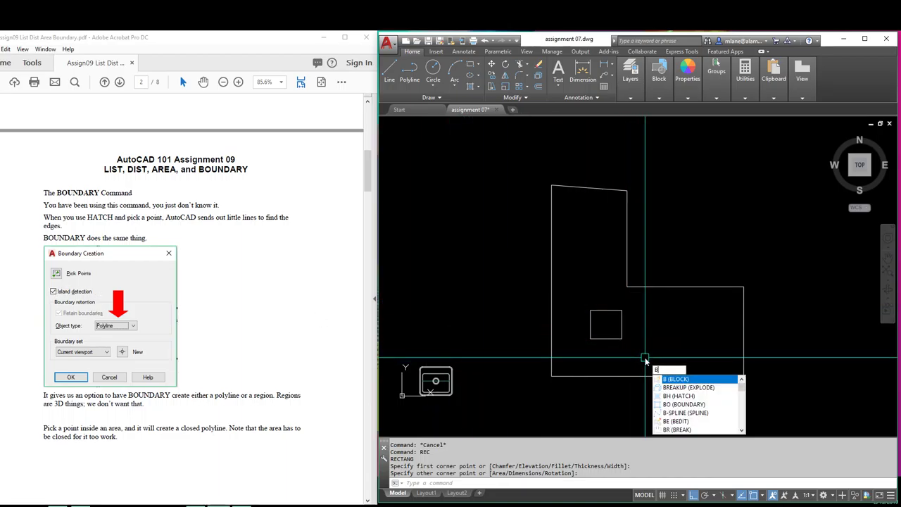
pyautogui.press('BackSpace')
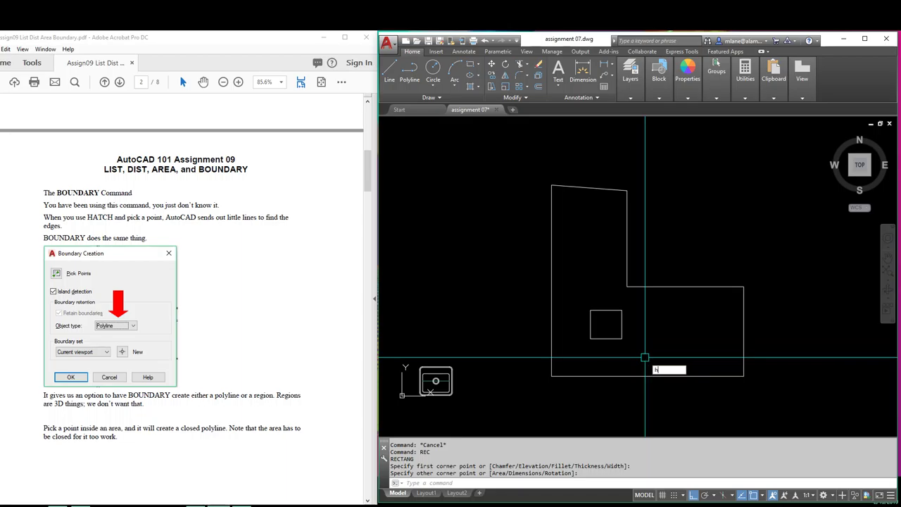
pyautogui.write('H')
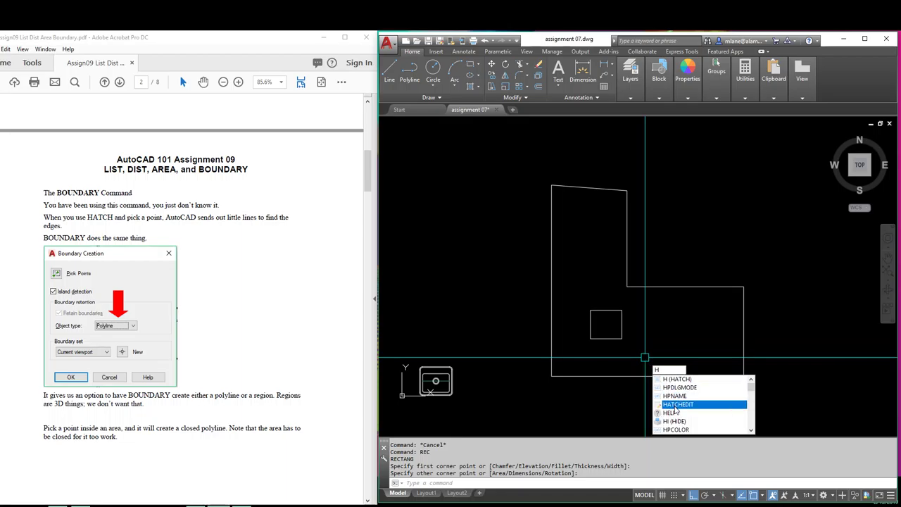
pyautogui.write('A')
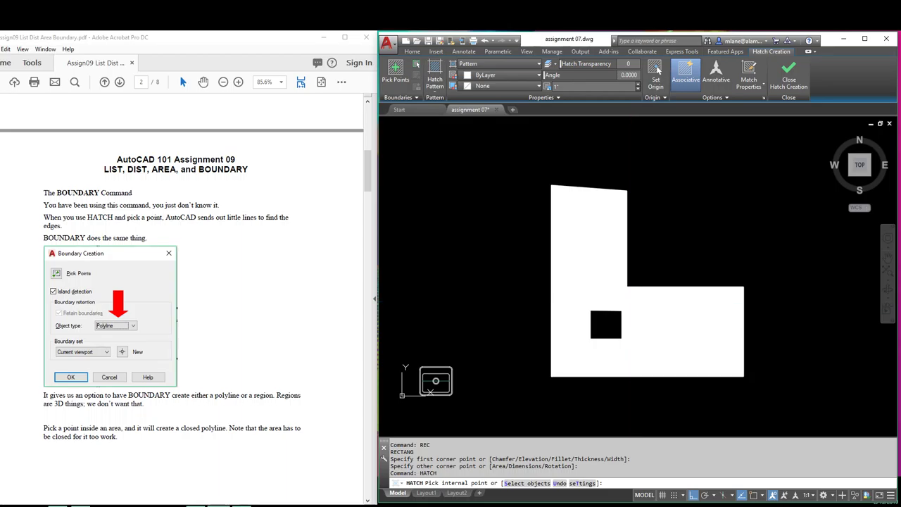
pyautogui.press('Escape')
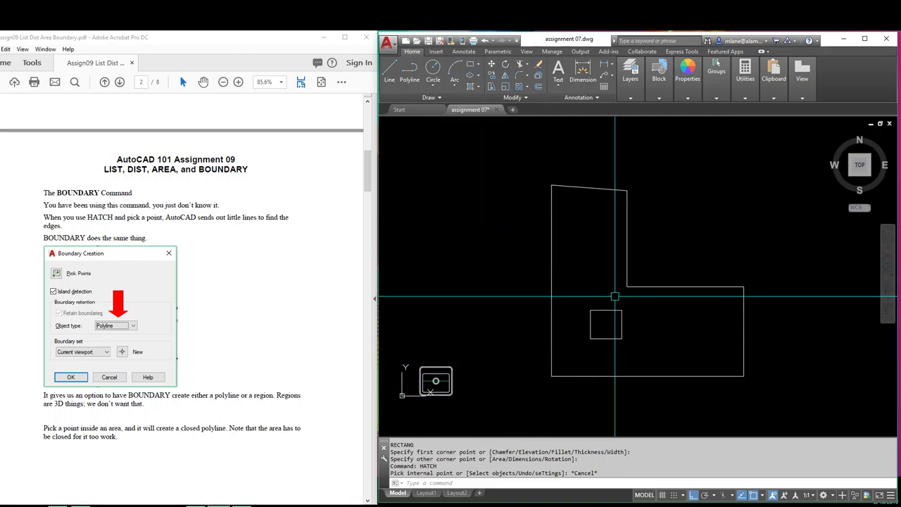
# - Close assignment 07 without saving, then show the Application menu's Open choices
pyautogui.click(497, 110)
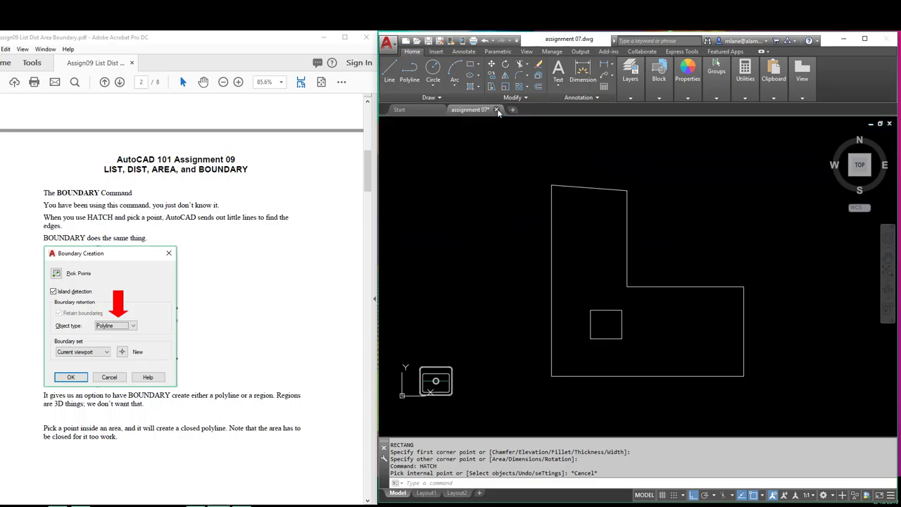
pyautogui.click(668, 297)
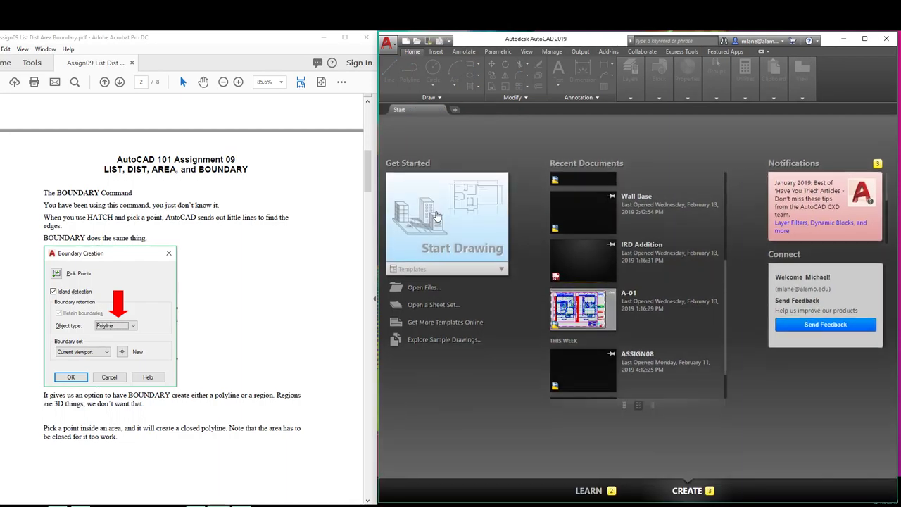
pyautogui.moveTo(369, 179)
pyautogui.mouseDown()
pyautogui.moveTo(369, 237)
pyautogui.moveTo(369, 228)
pyautogui.mouseUp()
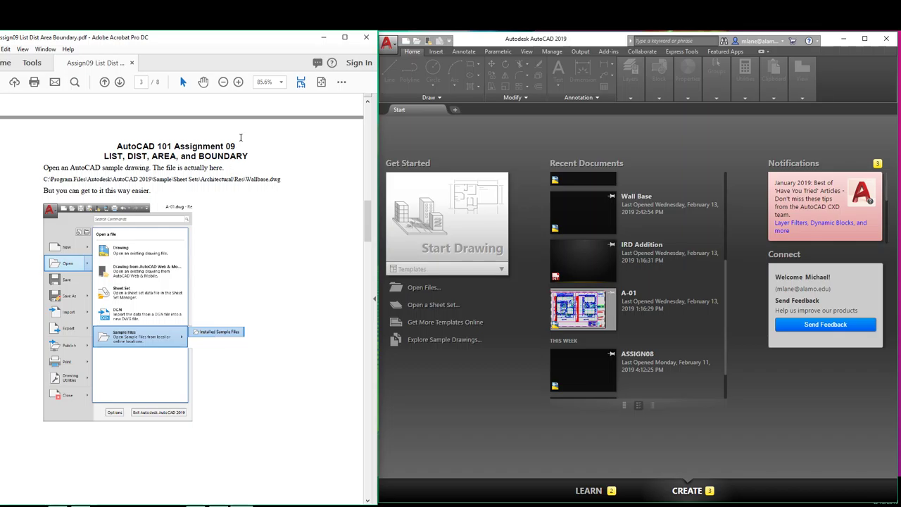
pyautogui.click(395, 45)
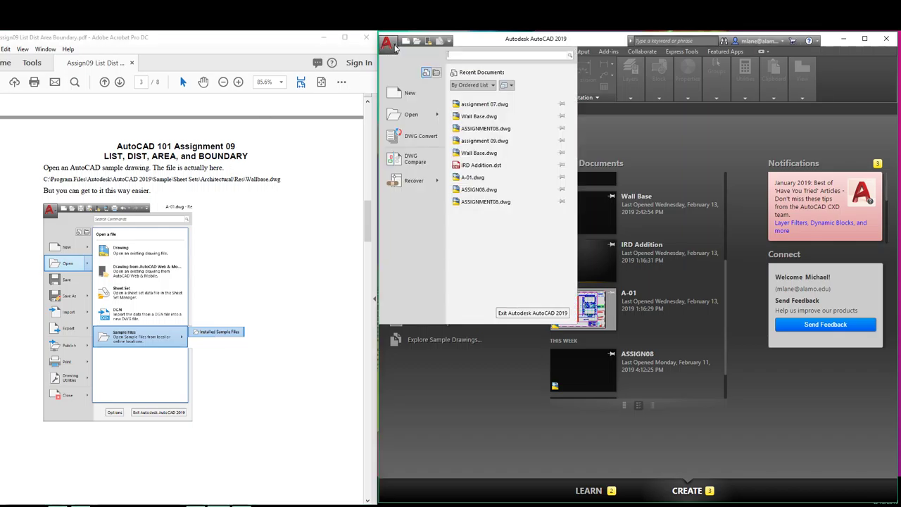
pyautogui.moveTo(403, 118)
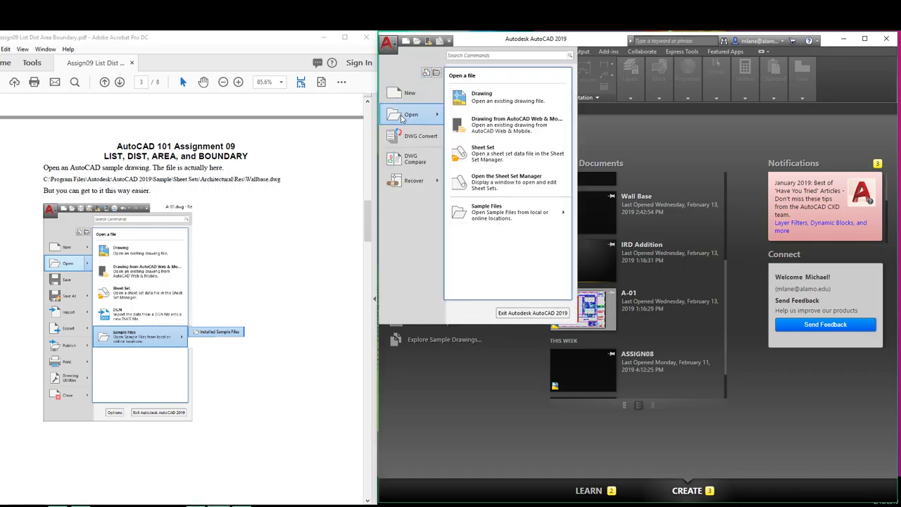
# - Open Wall Base.dwg from installed samples Sheet Sets > Architectural > Res as read-only
pyautogui.moveTo(535, 211)
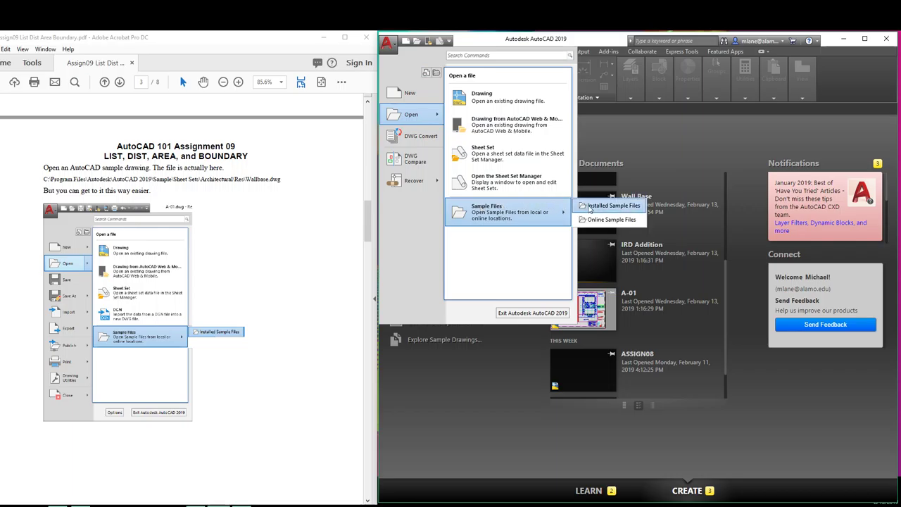
pyautogui.click(624, 208)
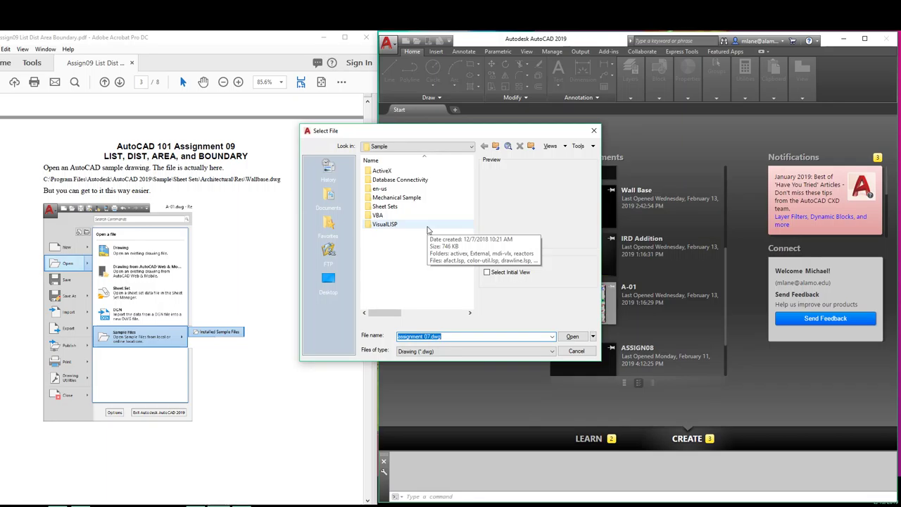
pyautogui.doubleClick(385, 206)
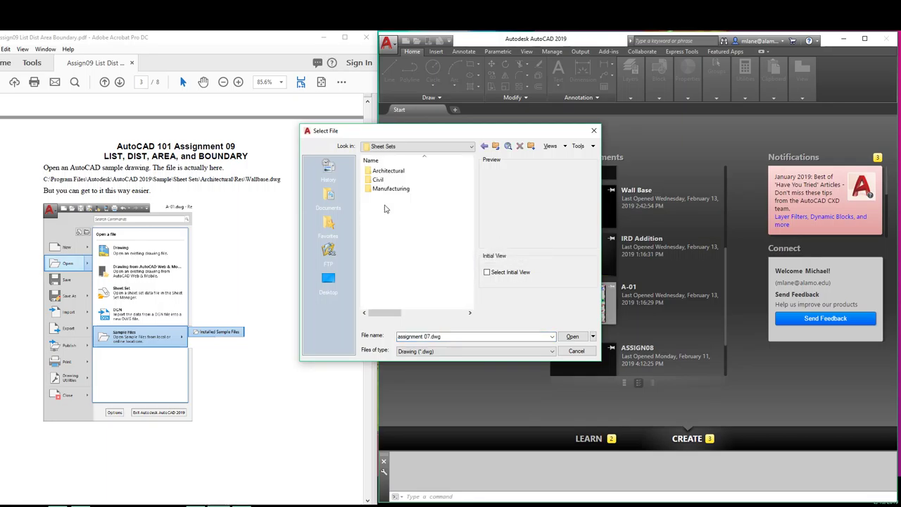
pyautogui.doubleClick(384, 172)
pyautogui.doubleClick(378, 171)
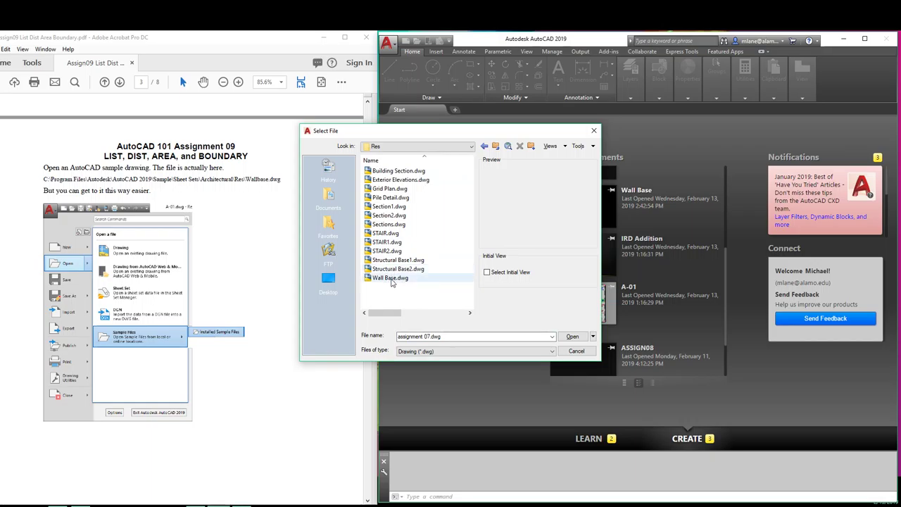
pyautogui.click(391, 279)
pyautogui.click(573, 337)
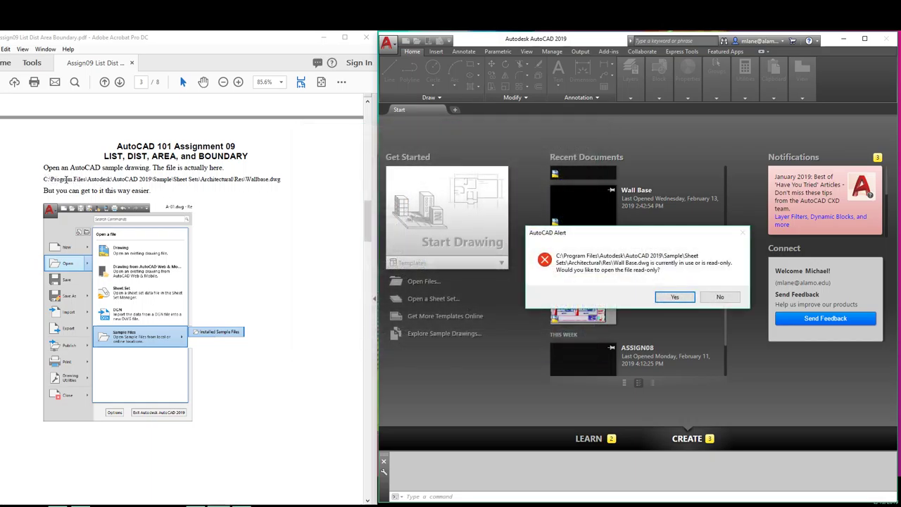
pyautogui.click(44, 179)
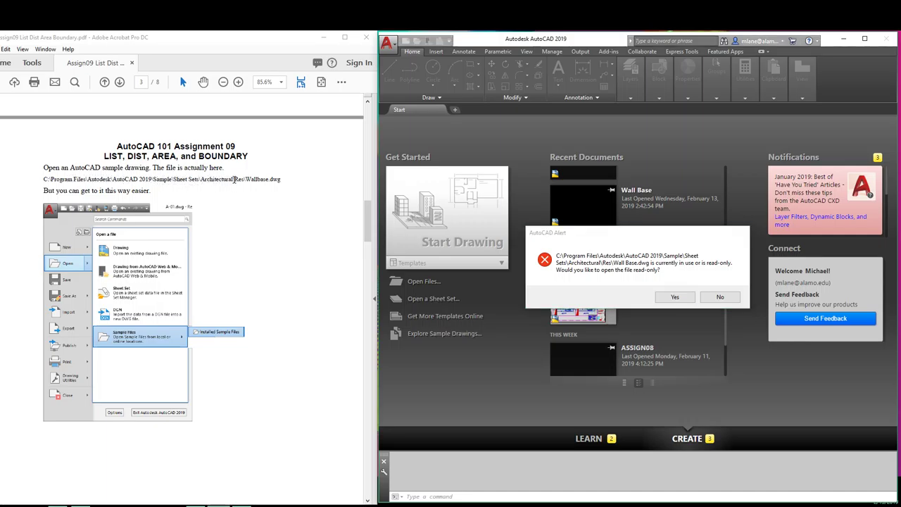
pyautogui.hotkey('alt', 'Tab')
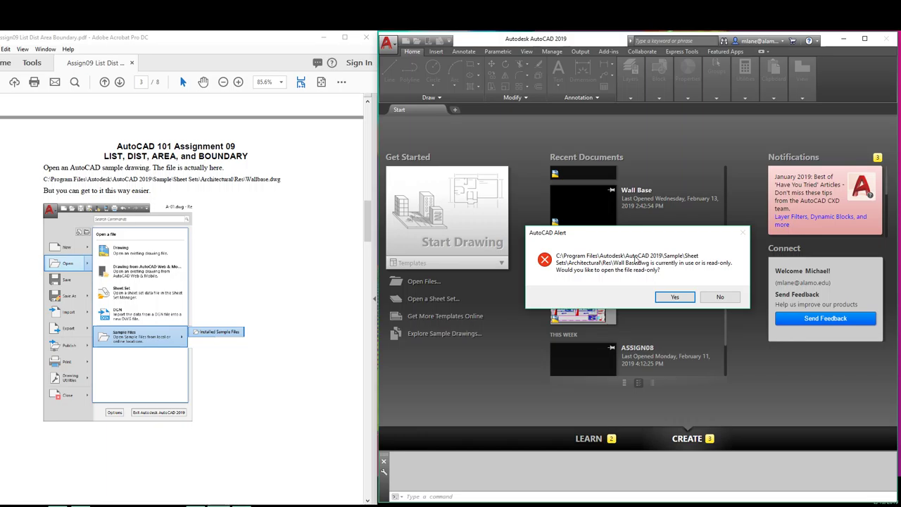
pyautogui.click(669, 297)
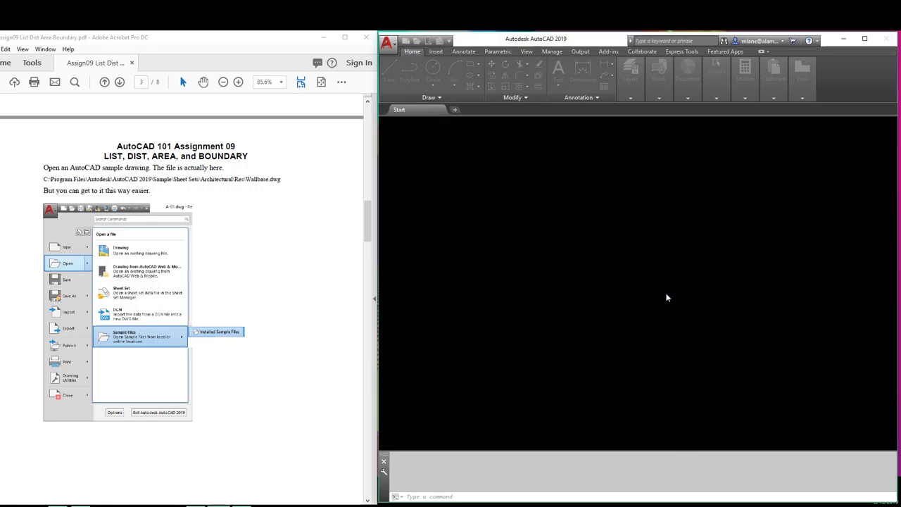
# - Cancel the Application menu's Save As options and pan the Wall Base plan slightly left
pyautogui.click(396, 47)
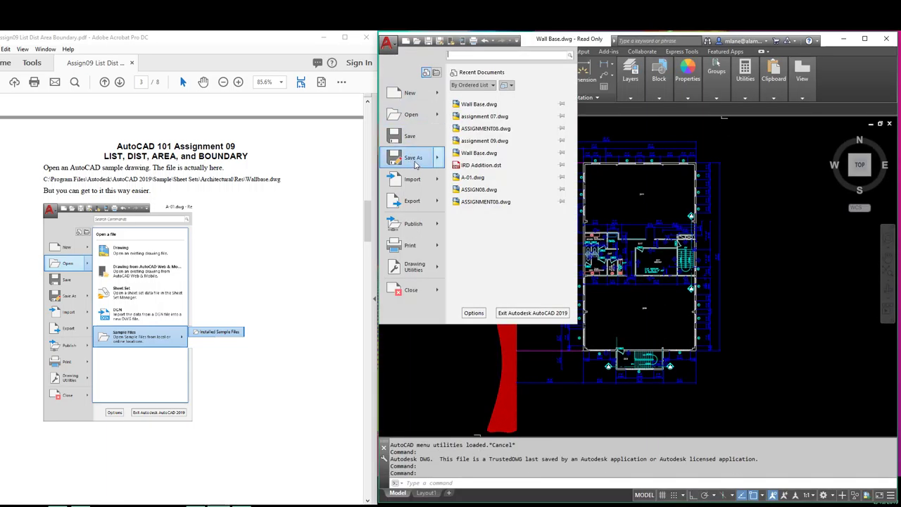
pyautogui.moveTo(416, 164)
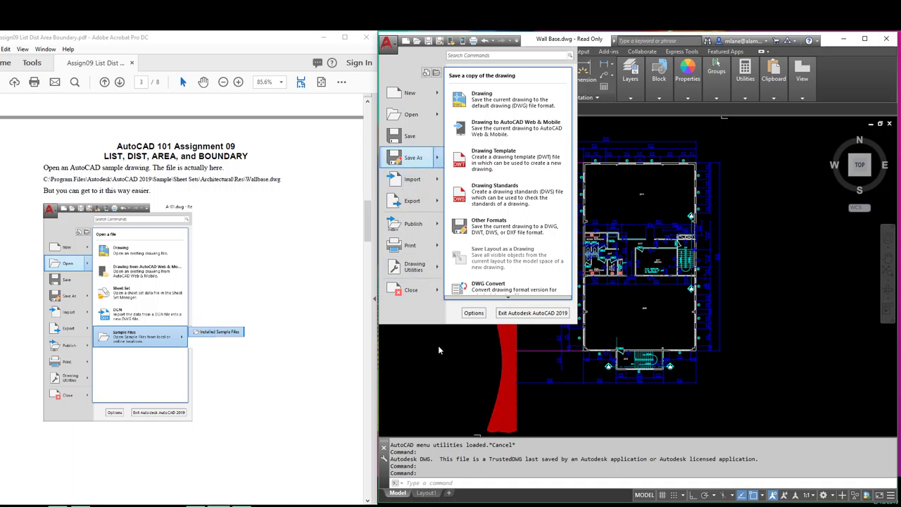
pyautogui.press('Escape')
pyautogui.moveTo(618, 306); pyautogui.dragTo(571, 309, button='middle')
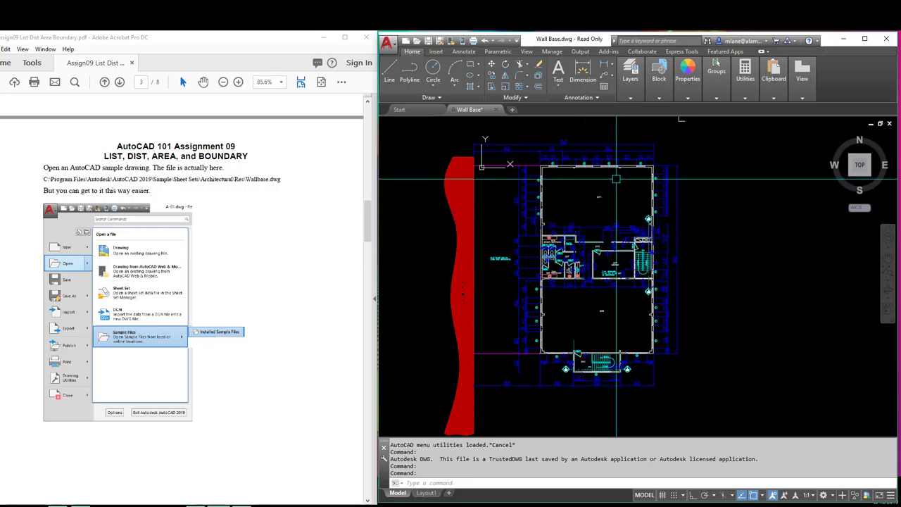
# - Open the Layer Properties Manager with LAYER, showing the 2_Arch filter's 19 of 51 layers
pyautogui.click(630, 71)
pyautogui.click(740, 110)
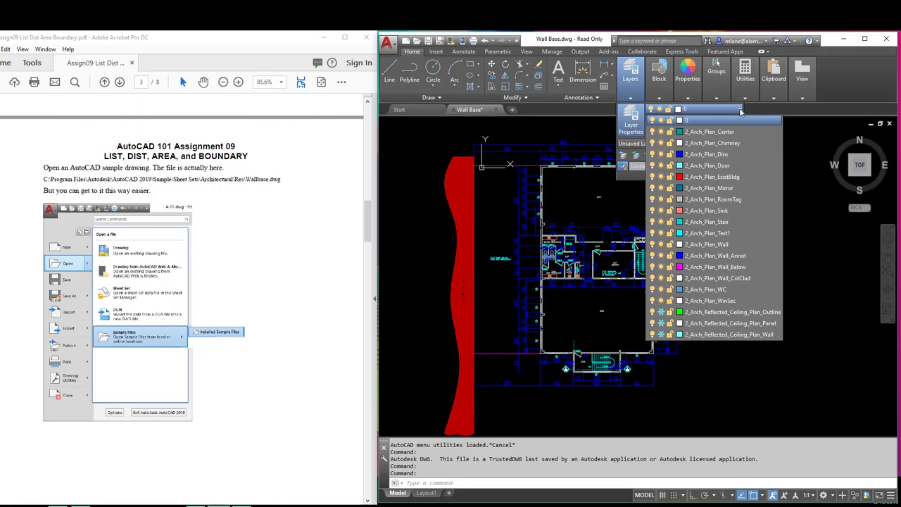
pyautogui.click(794, 148)
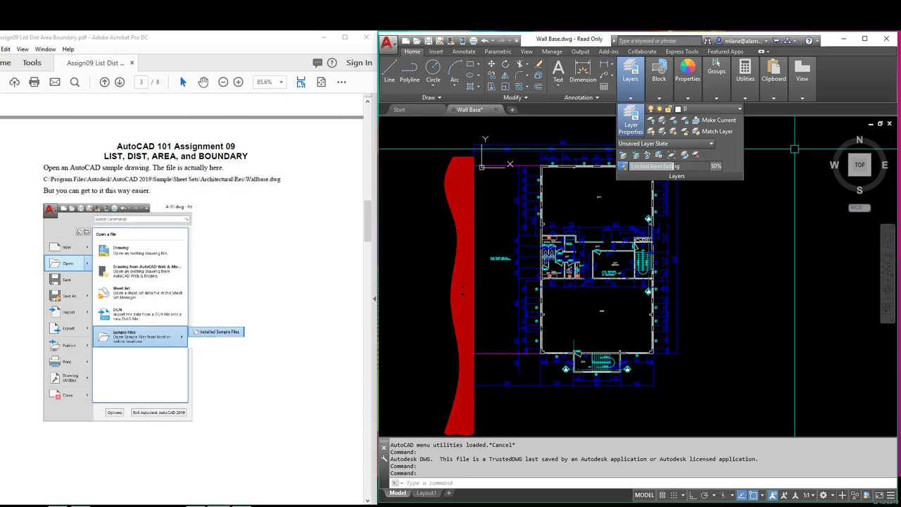
pyautogui.write('layer')
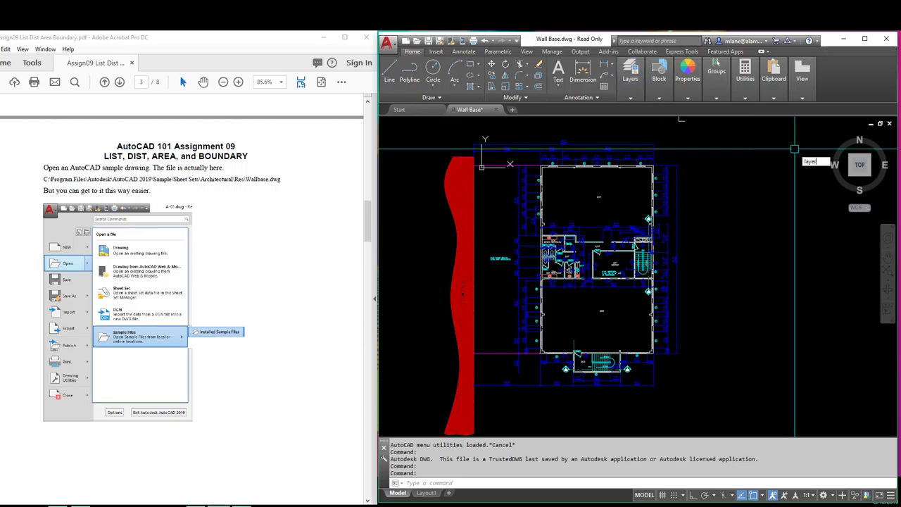
pyautogui.press('Return')
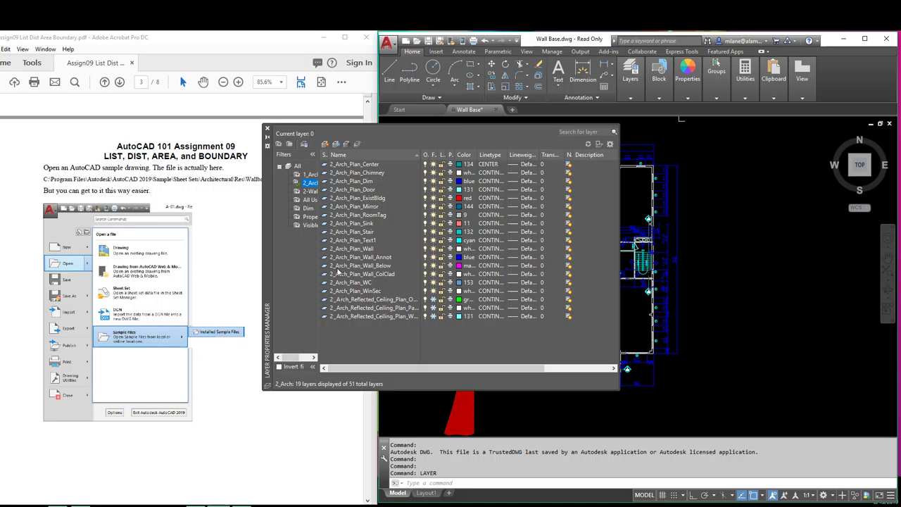
# - Show all 51 layers under the All filter and add a new layer, Layer1
pyautogui.click(297, 166)
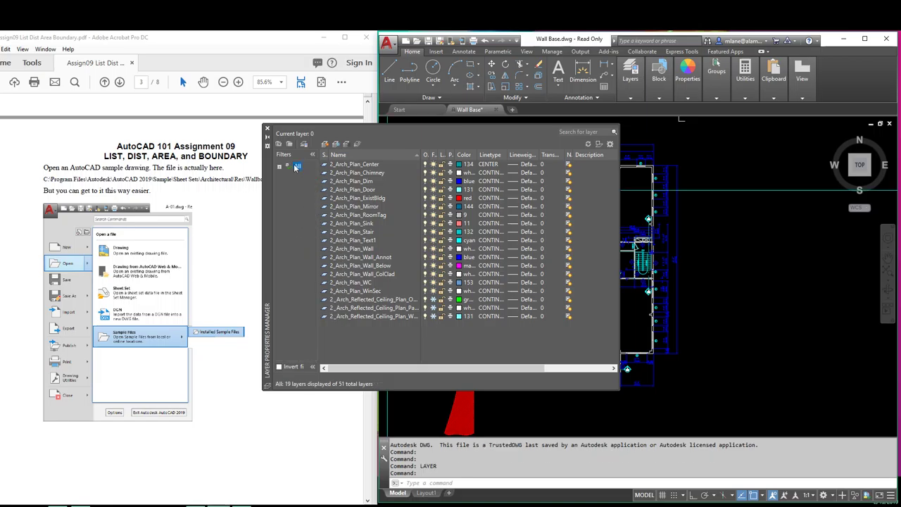
pyautogui.scroll(-3, 615, 184)
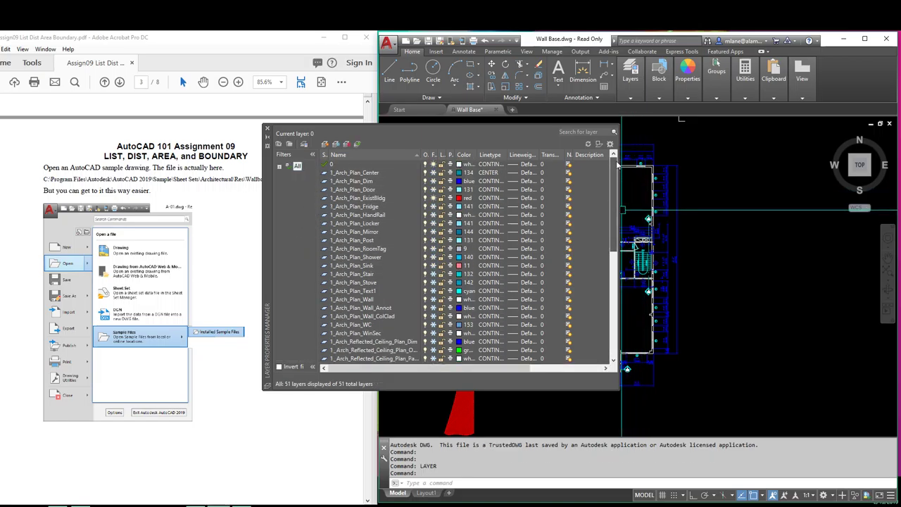
pyautogui.moveTo(615, 185); pyautogui.dragTo(620, 313)
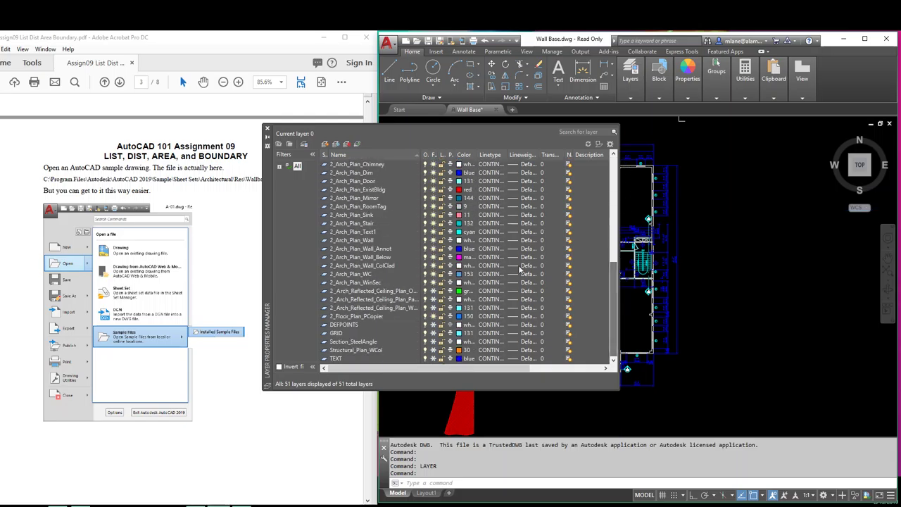
pyautogui.doubleClick(298, 167)
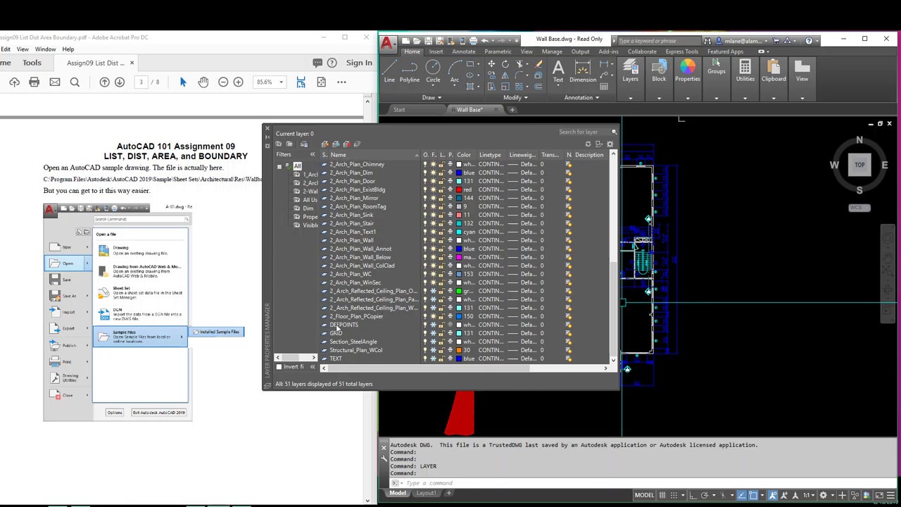
pyautogui.click(326, 144)
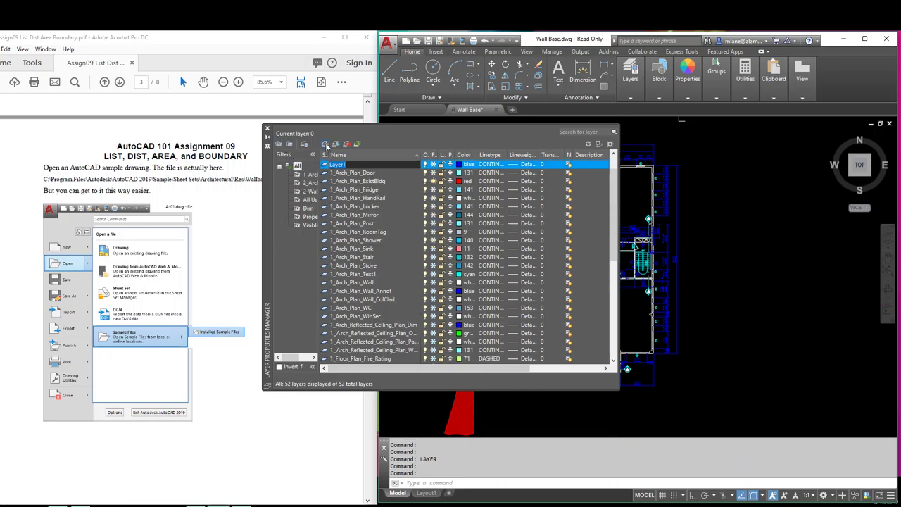
# - Name the new layer znp1 and give it colour 105
pyautogui.write('znp1')
pyautogui.press('Return')
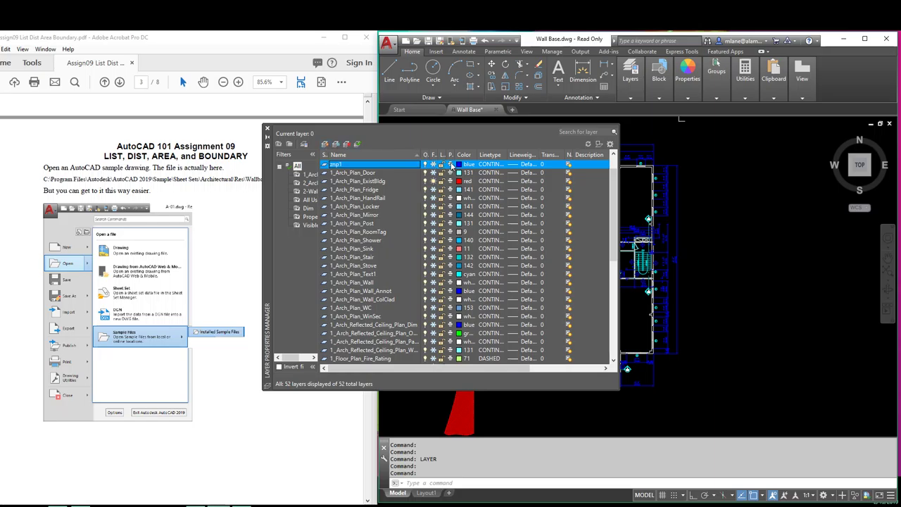
pyautogui.click(459, 164)
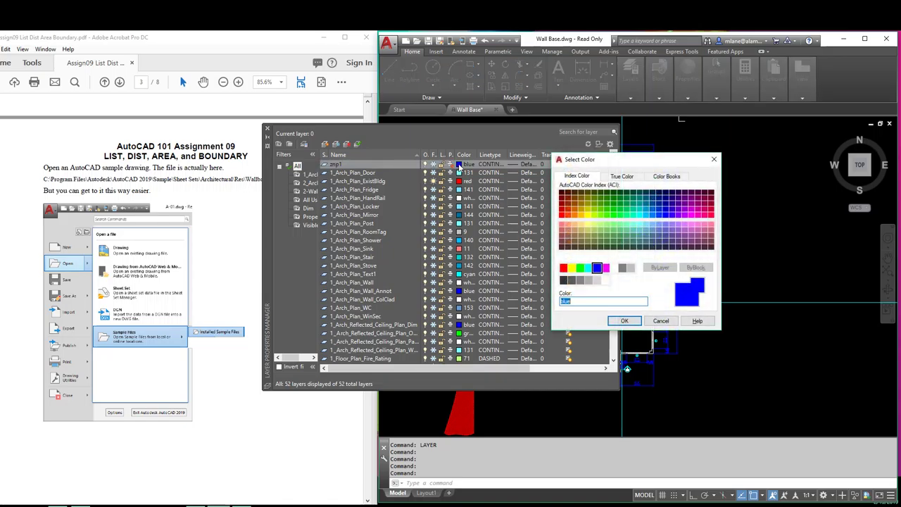
pyautogui.write('105')
pyautogui.press('Return')
# - Make znp1 the current layer after dismissing the cannot-make-current warnings
pyautogui.click(326, 167)
pyautogui.doubleClick(325, 167)
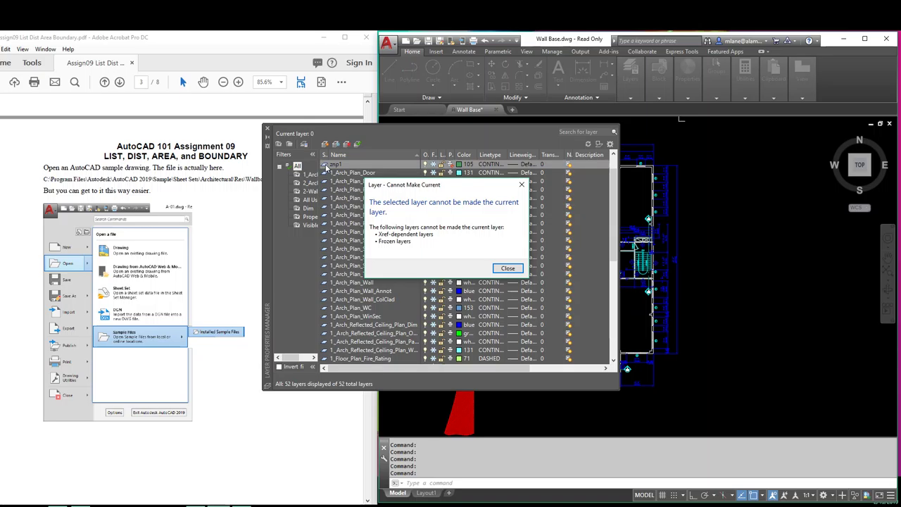
pyautogui.click(507, 268)
pyautogui.doubleClick(326, 167)
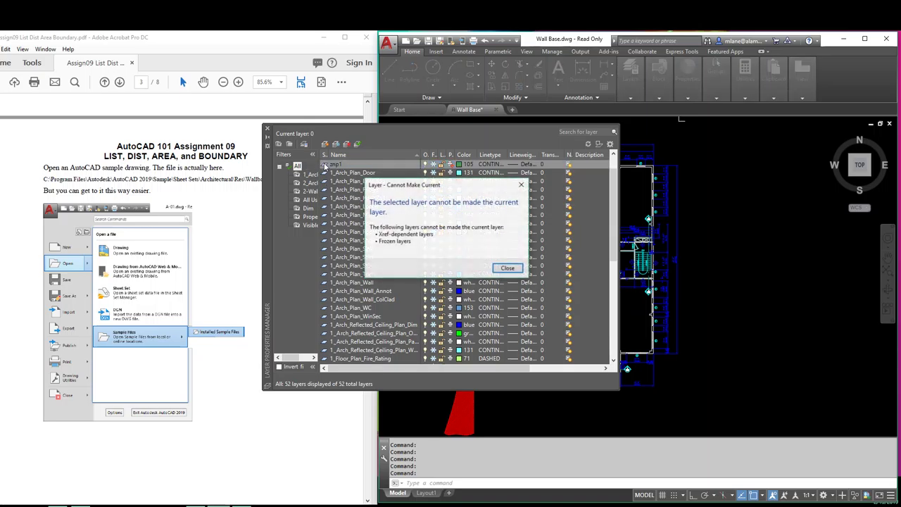
pyautogui.click(508, 268)
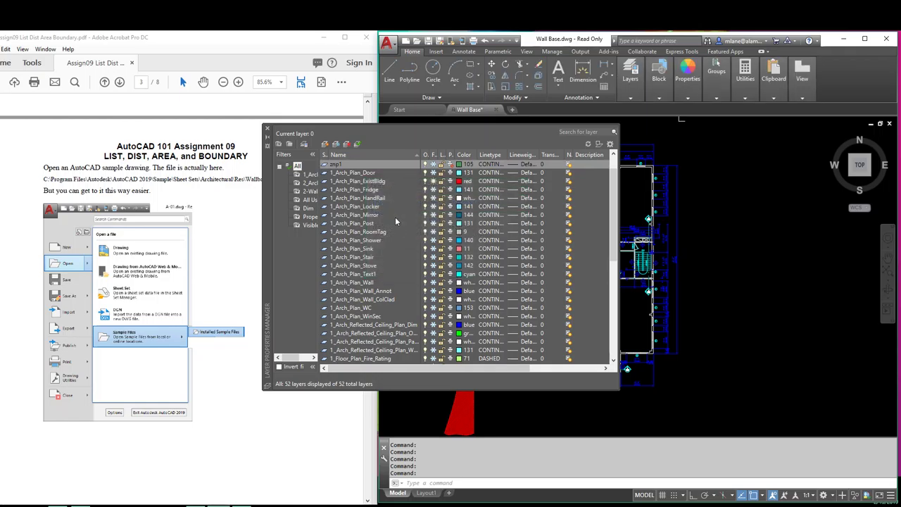
pyautogui.click(432, 167)
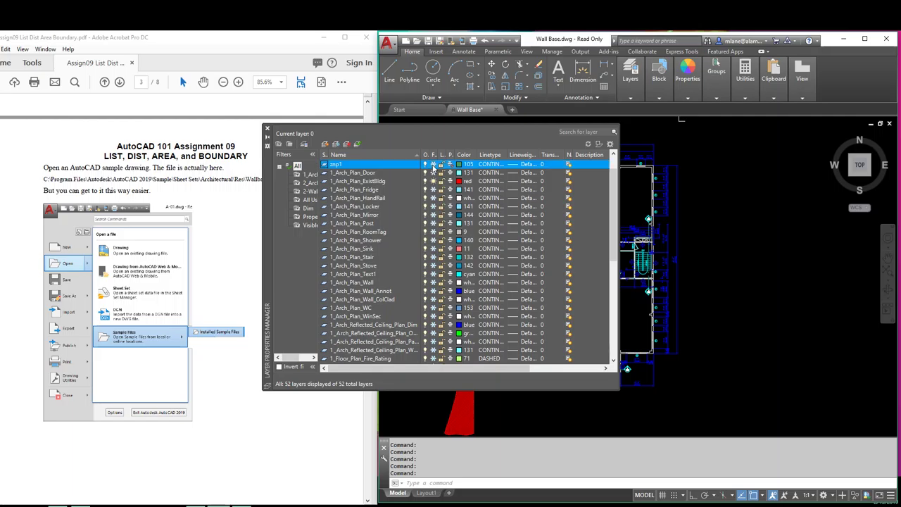
pyautogui.doubleClick(327, 165)
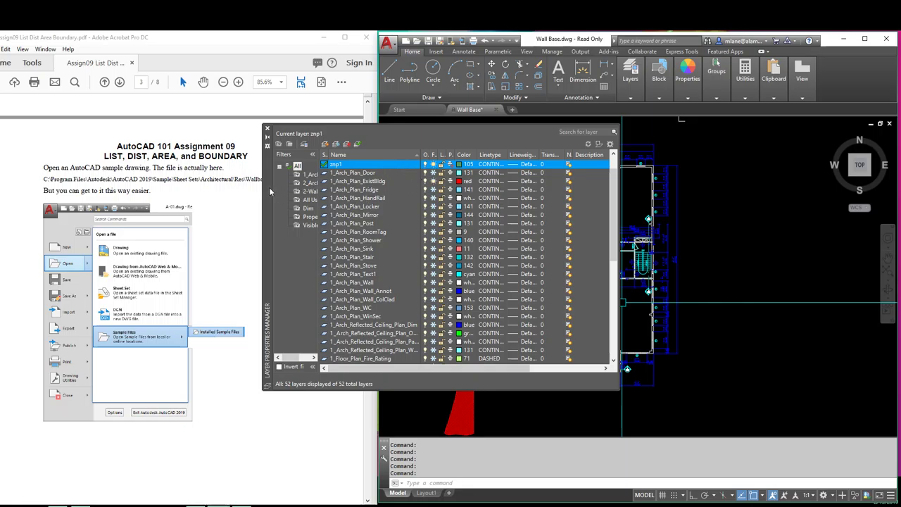
# - Move the layer palette left and return its list to the 2_Arch filter's 19 layers
pyautogui.moveTo(269, 187)
pyautogui.mouseDown()
pyautogui.moveTo(0, 177)
pyautogui.moveTo(50, 185)
pyautogui.mouseUp()
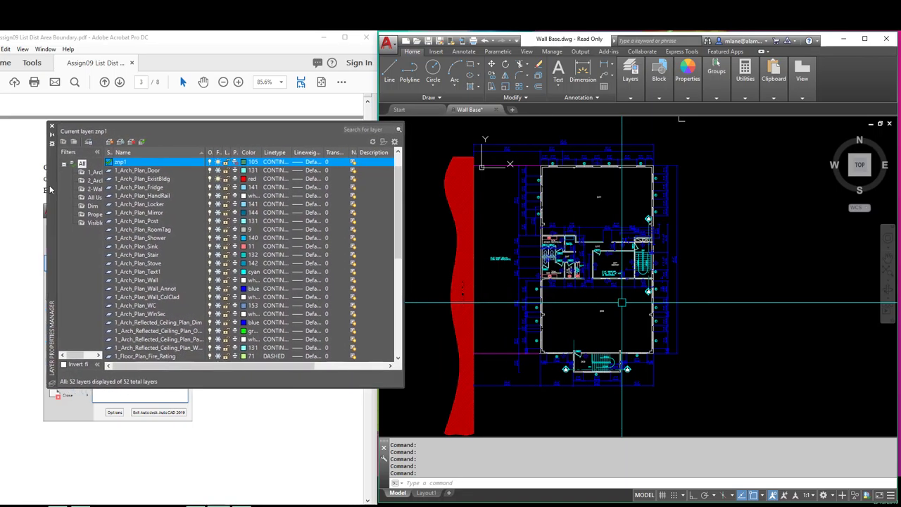
pyautogui.doubleClick(87, 184)
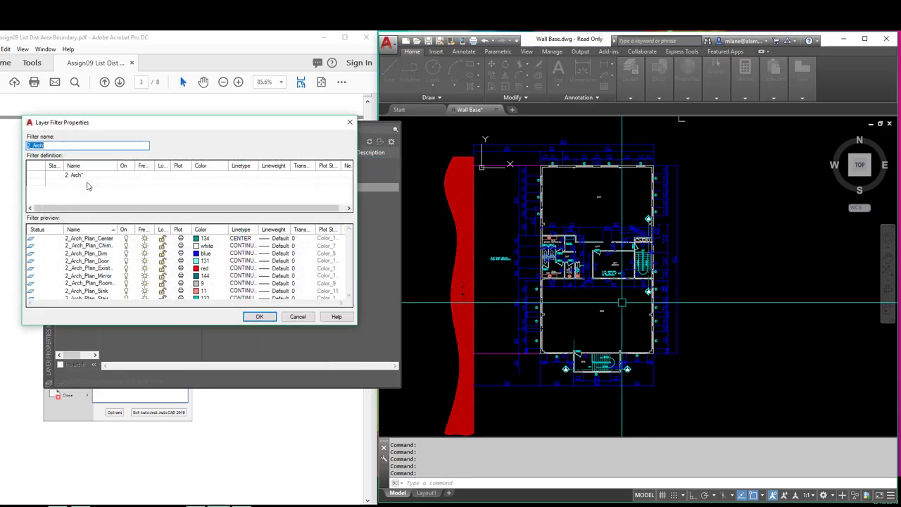
pyautogui.click(350, 123)
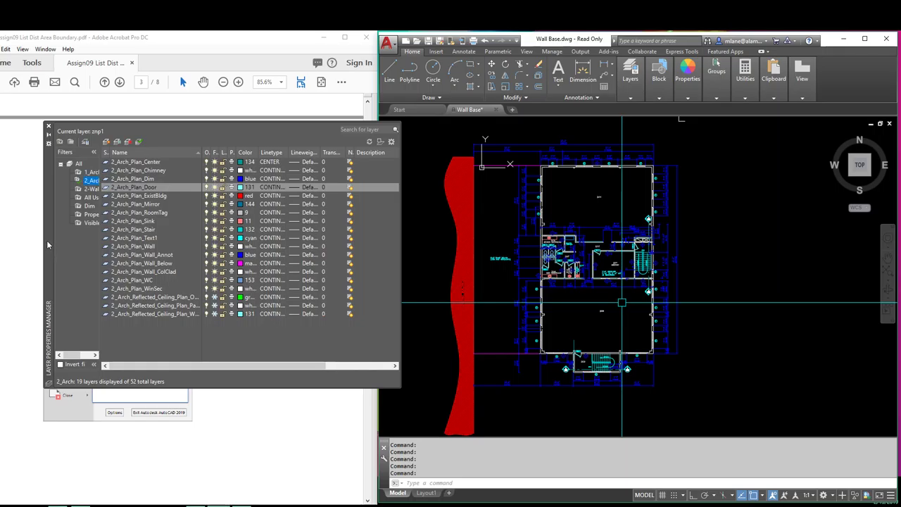
pyautogui.moveTo(47, 240); pyautogui.dragTo(13, 235)
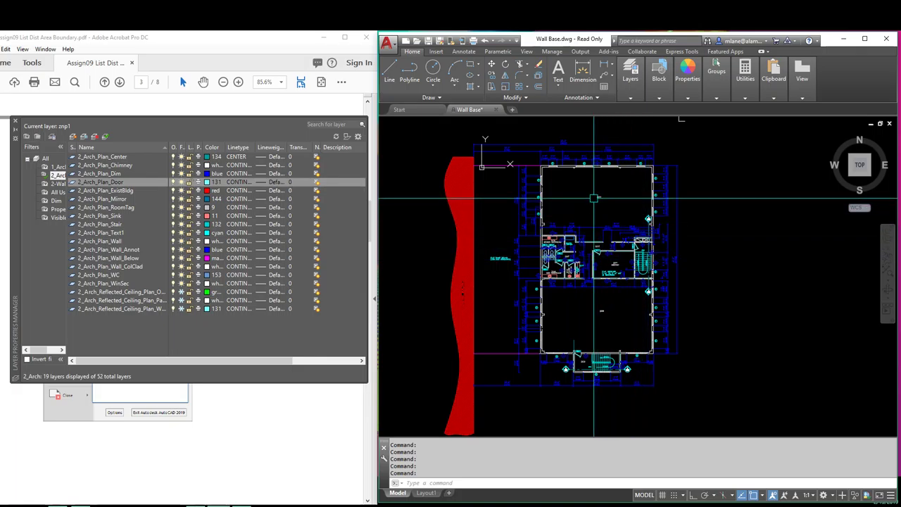
pyautogui.click(630, 74)
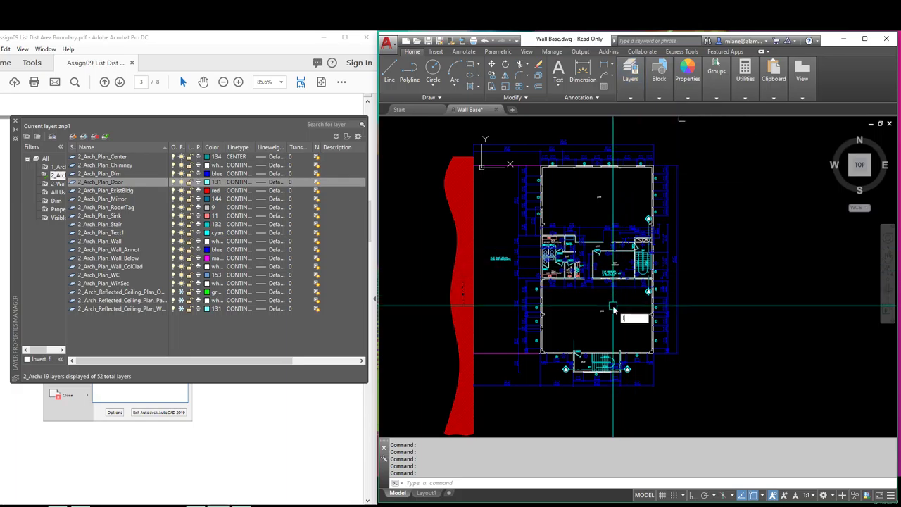
# - Start LAYFRZ and pick objects near the washrooms to freeze their layers
pyautogui.write('y')
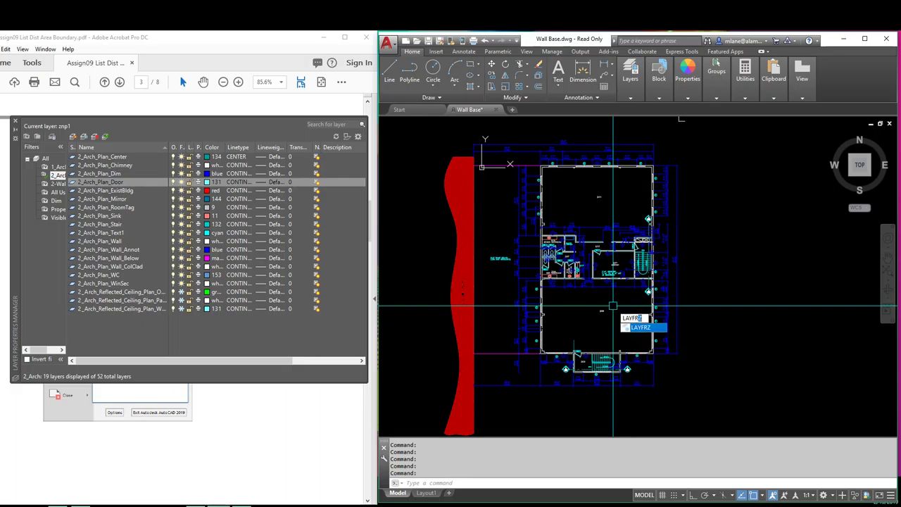
pyautogui.press('Return')
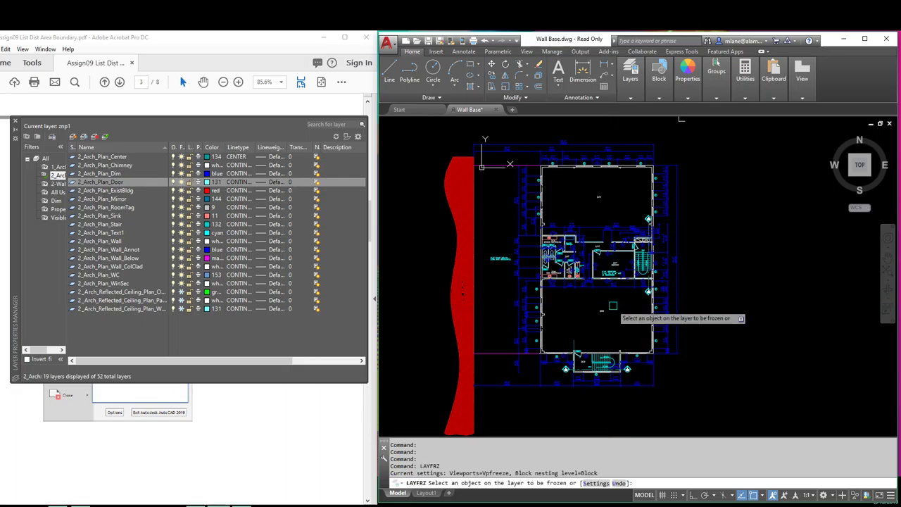
pyautogui.click(595, 226)
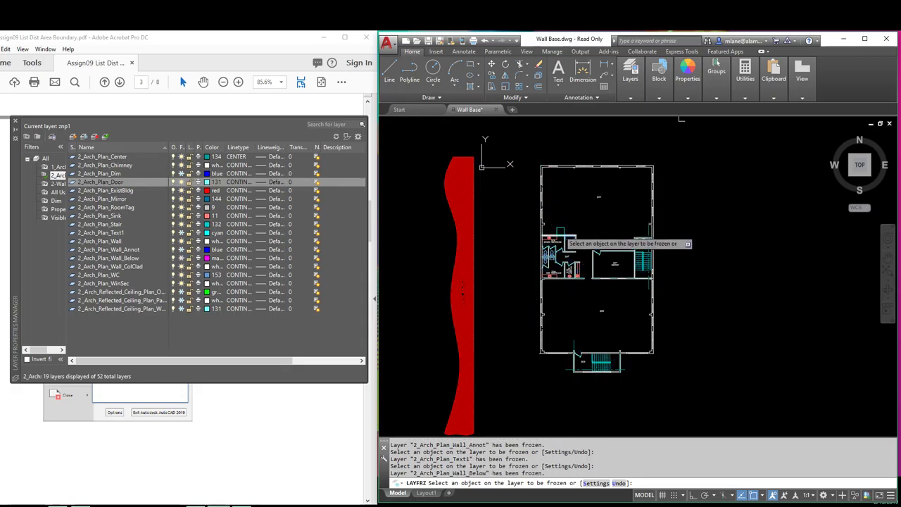
pyautogui.scroll(3, 576, 266)
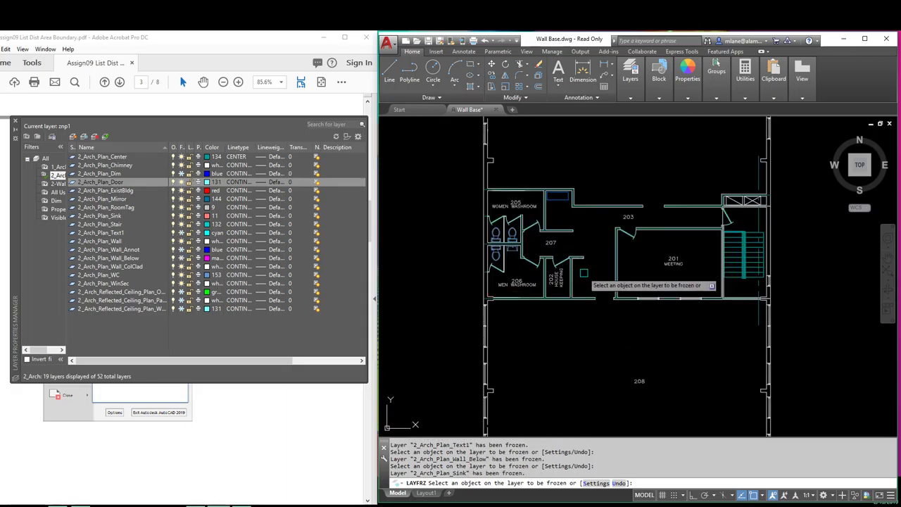
pyautogui.click(539, 232)
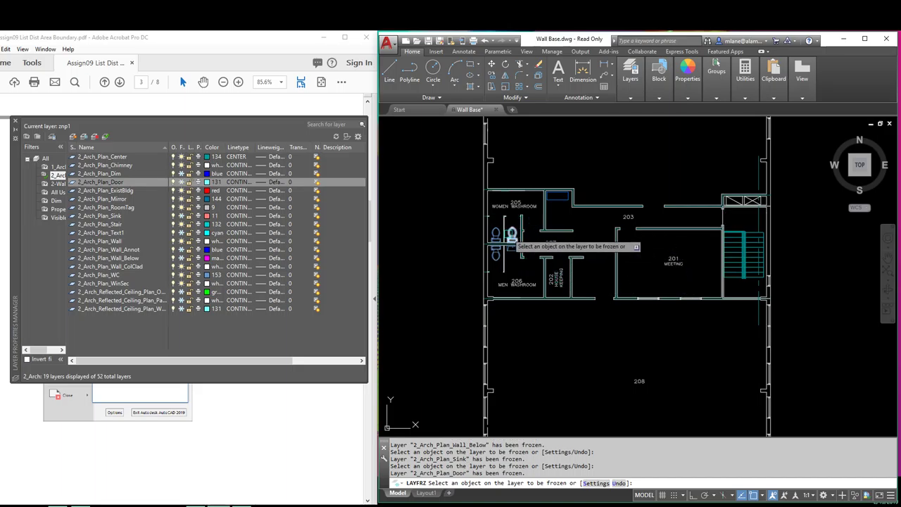
pyautogui.click(513, 233)
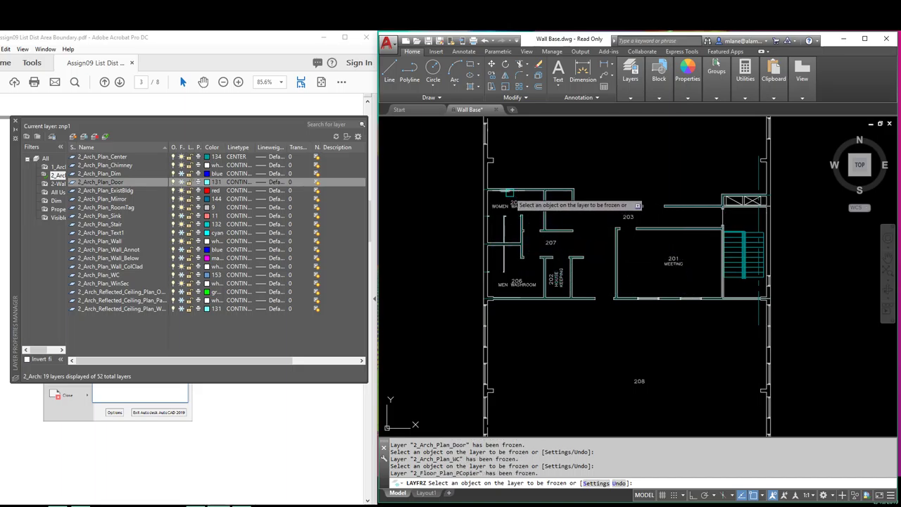
pyautogui.scroll(8, 510, 192)
pyautogui.scroll(-8, 498, 204)
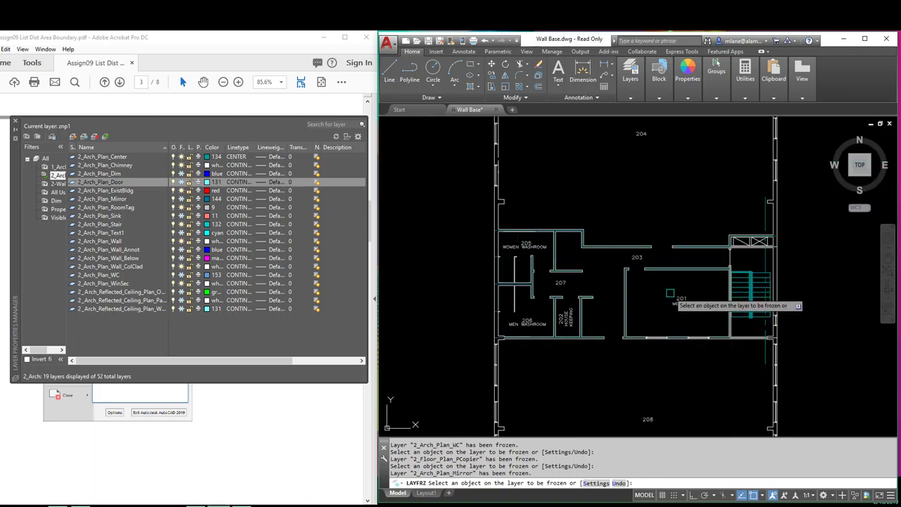
# - Freeze the centerline and ExistBldg layers, undoing the accidental 2_Arch_Plan_Wall freeze
pyautogui.click(765, 219)
pyautogui.scroll(-3, 655, 229)
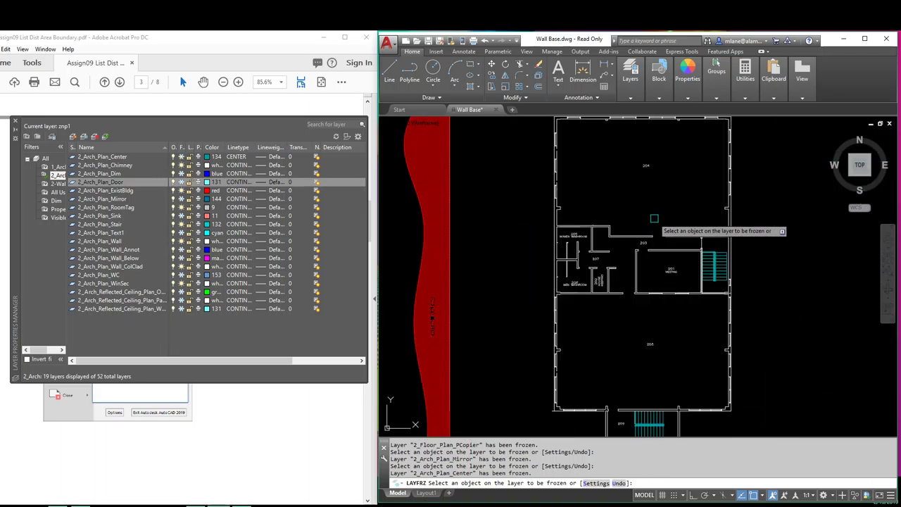
pyautogui.click(637, 229)
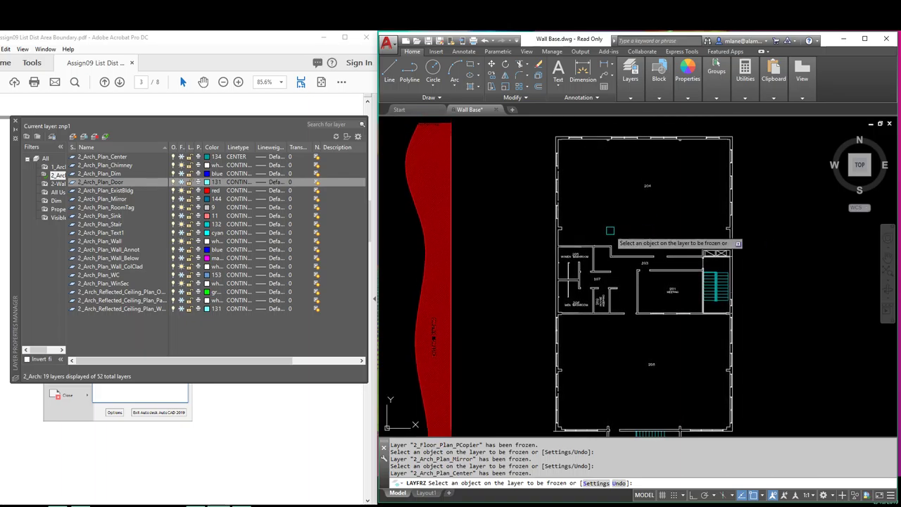
pyautogui.click(423, 214)
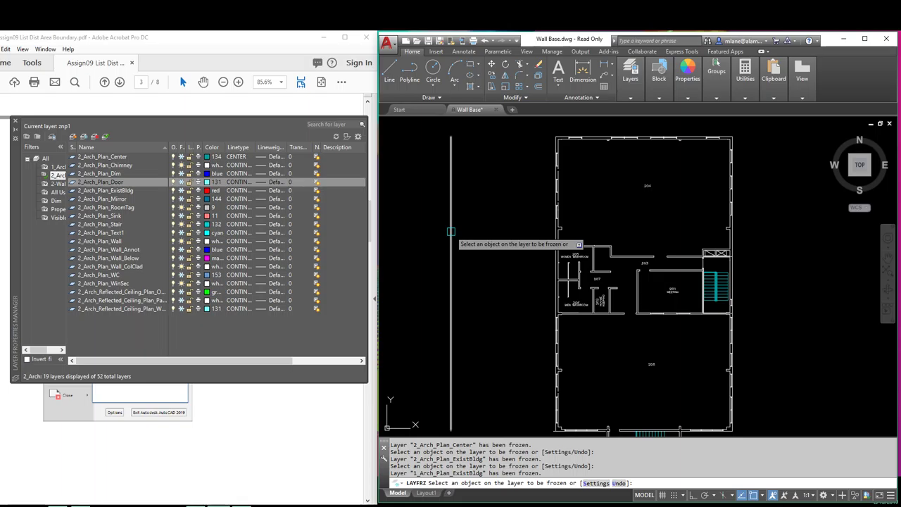
pyautogui.click(451, 231)
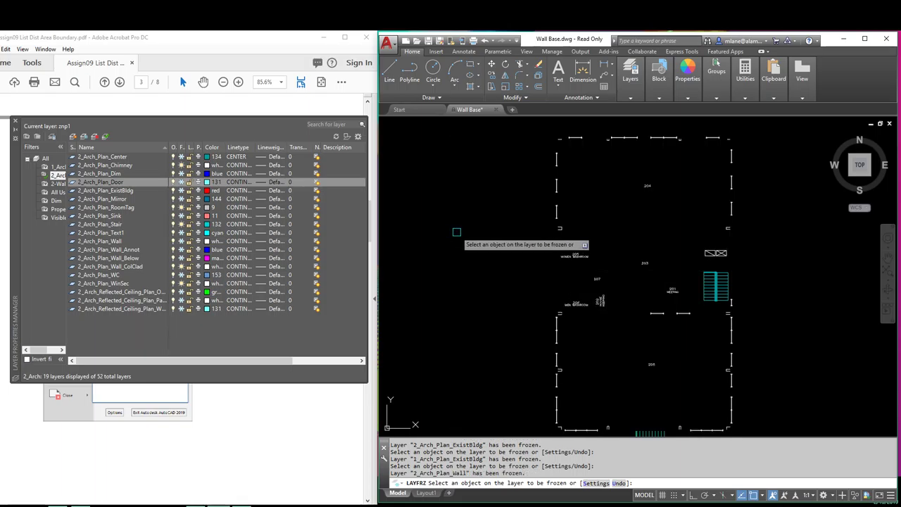
pyautogui.write('u')
pyautogui.press('Return')
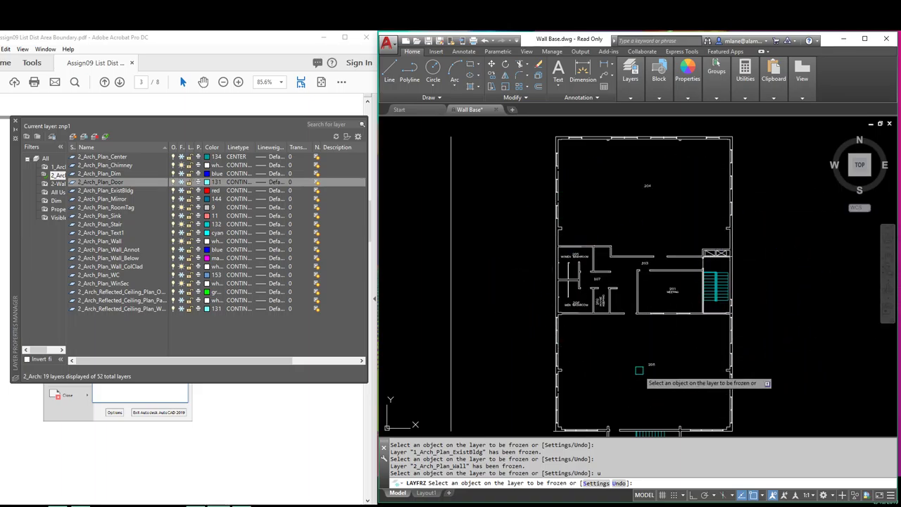
pyautogui.press('Return')
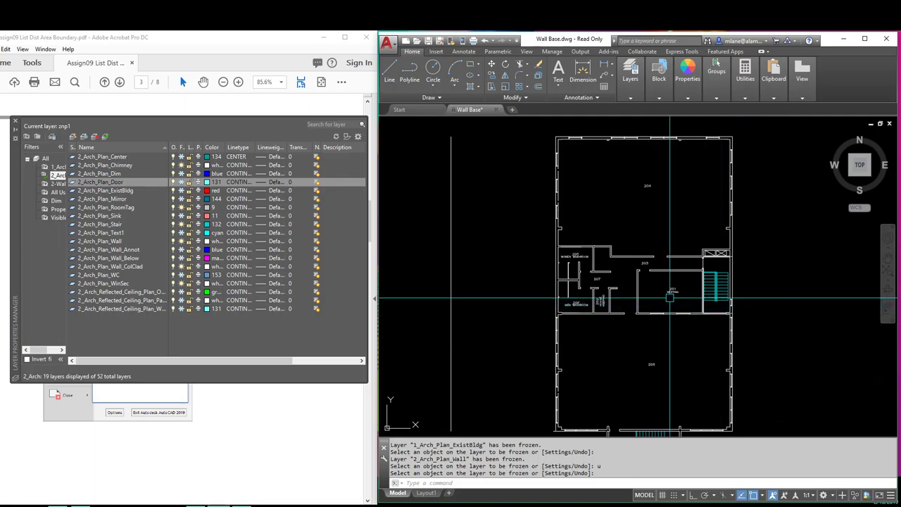
# - Draw rectangles sealing the openings between rooms 203/201, 203/205, and at room 207
pyautogui.scroll(5, 673, 285)
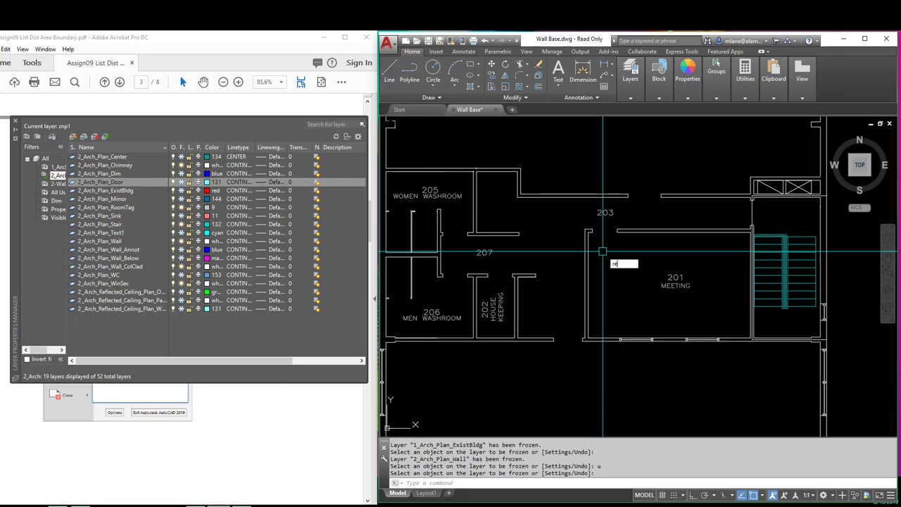
pyautogui.press('Return')
pyautogui.click(618, 232)
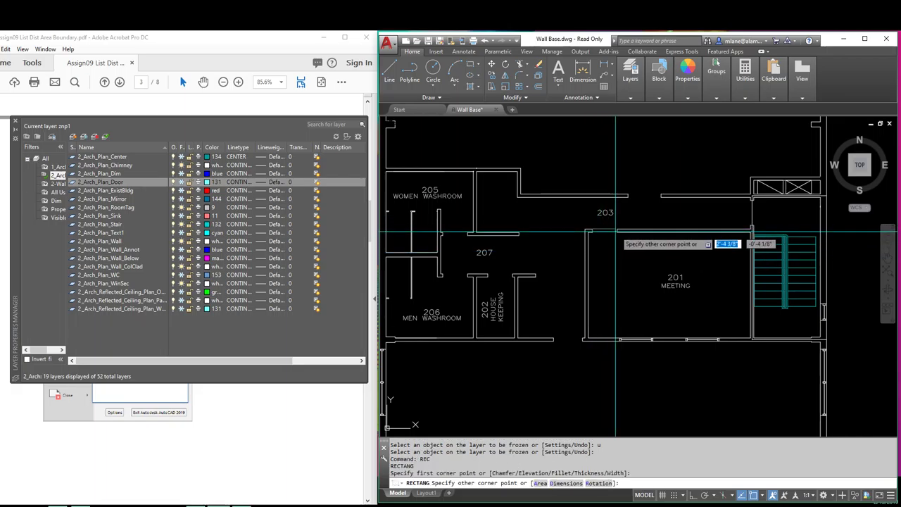
pyautogui.click(606, 201)
pyautogui.press('Return')
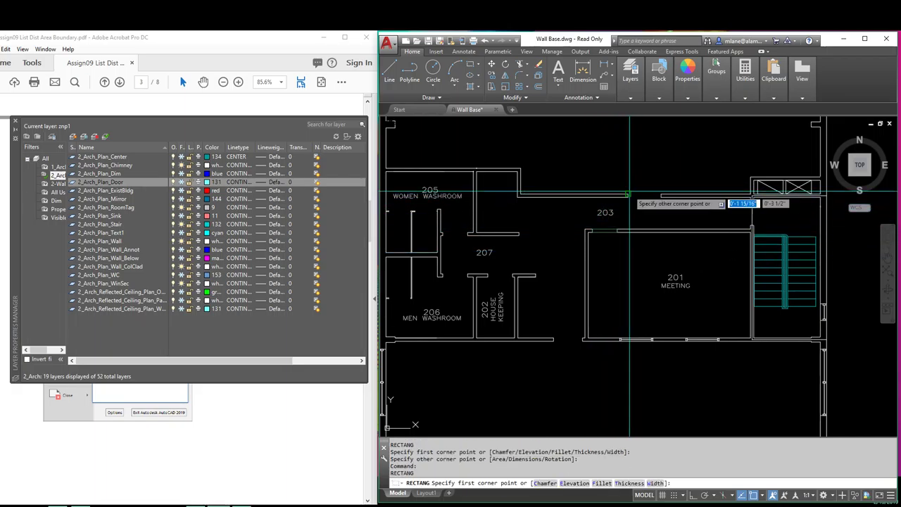
pyautogui.click(661, 197)
pyautogui.click(626, 196)
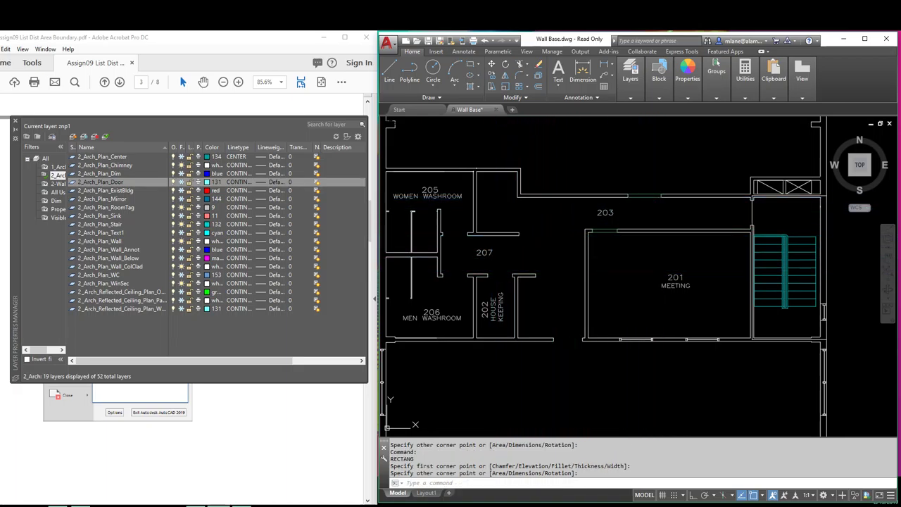
pyautogui.press('Return')
pyautogui.click(487, 274)
pyautogui.click(503, 278)
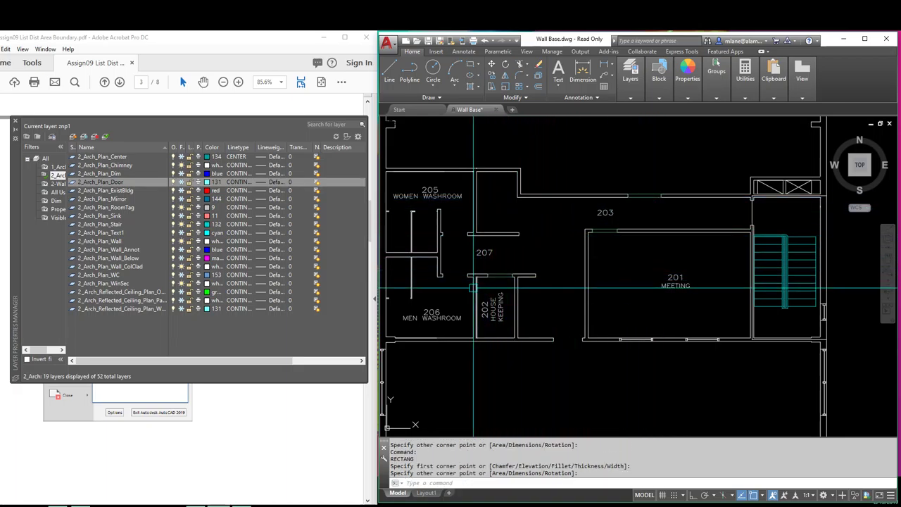
# - Seal the remaining door gap and the room 205 opening with rectangles
pyautogui.scroll(4, 449, 279)
pyautogui.press('Return')
pyautogui.click(486, 273)
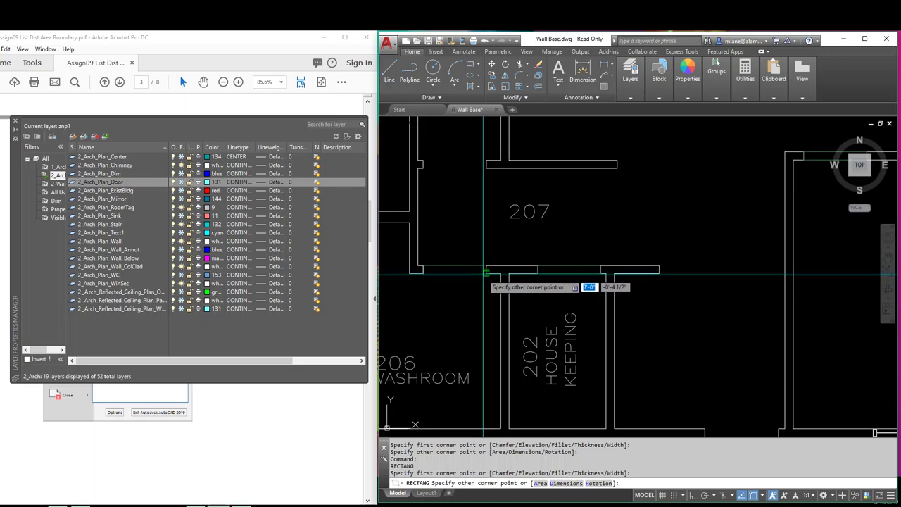
pyautogui.click(423, 267)
pyautogui.moveTo(472, 277); pyautogui.dragTo(502, 354, button='middle')
pyautogui.press('Return')
pyautogui.click(450, 237)
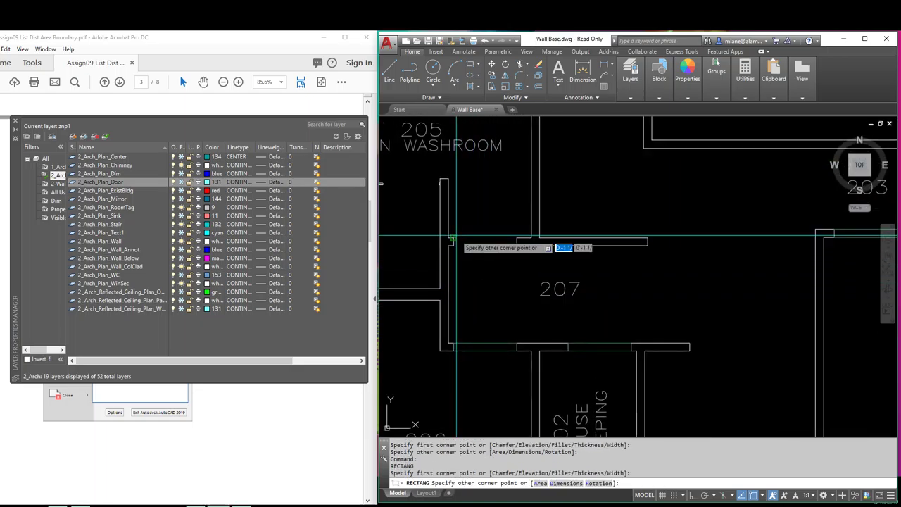
pyautogui.click(517, 245)
# - Close the wall openings near rooms 208 and 209 with rectangles
pyautogui.scroll(-4, 575, 342)
pyautogui.moveTo(575, 343); pyautogui.dragTo(548, 193, button='middle')
pyautogui.scroll(4, 548, 192)
pyautogui.press('Return')
pyautogui.click(596, 165)
pyautogui.click(571, 225)
pyautogui.press('Return')
pyautogui.scroll(-4, 571, 227)
pyautogui.scroll(4, 539, 391)
pyautogui.click(510, 394)
pyautogui.scroll(-4, 674, 413)
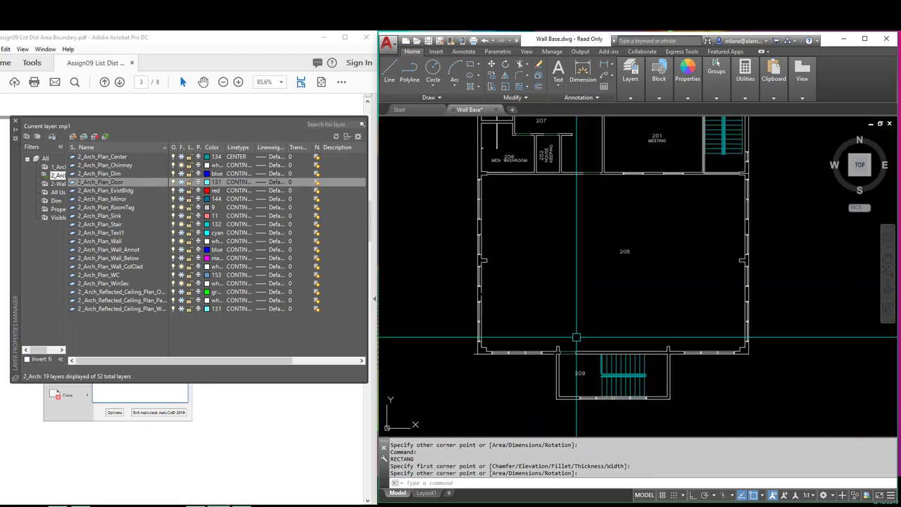
pyautogui.scroll(2, 612, 261)
pyautogui.scroll(-2, 543, 282)
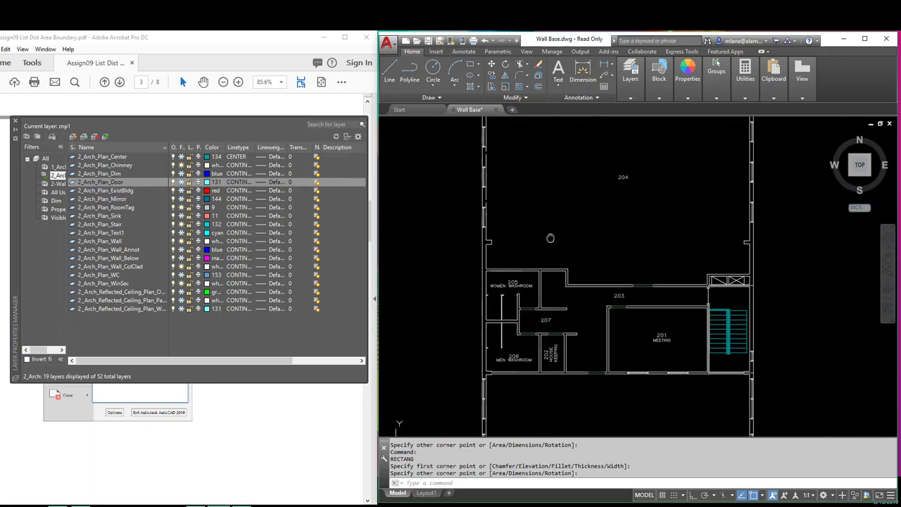
pyautogui.scroll(5, 484, 209)
# - Seal the gaps in the left exterior wall with short LINE segments
pyautogui.moveTo(484, 209); pyautogui.dragTo(489, 214, button='middle')
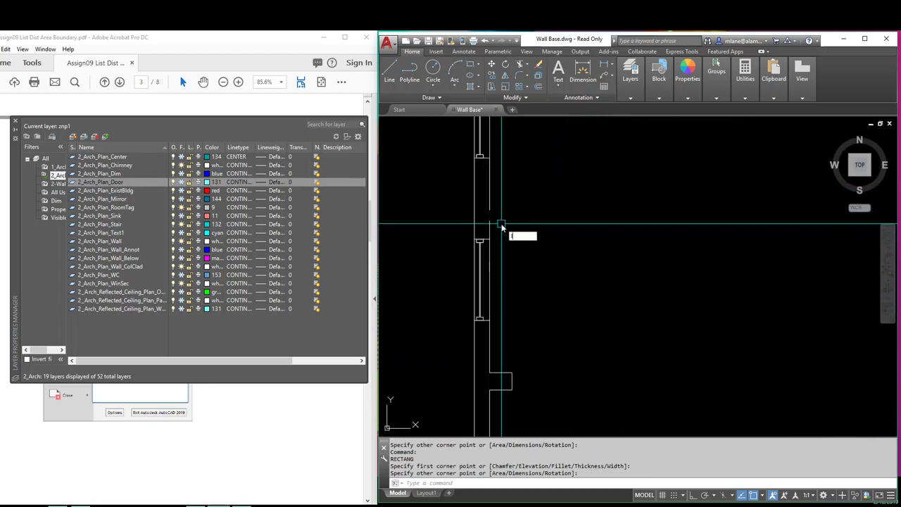
pyautogui.click(500, 226)
pyautogui.write('L')
pyautogui.press('Return')
pyautogui.click(485, 216)
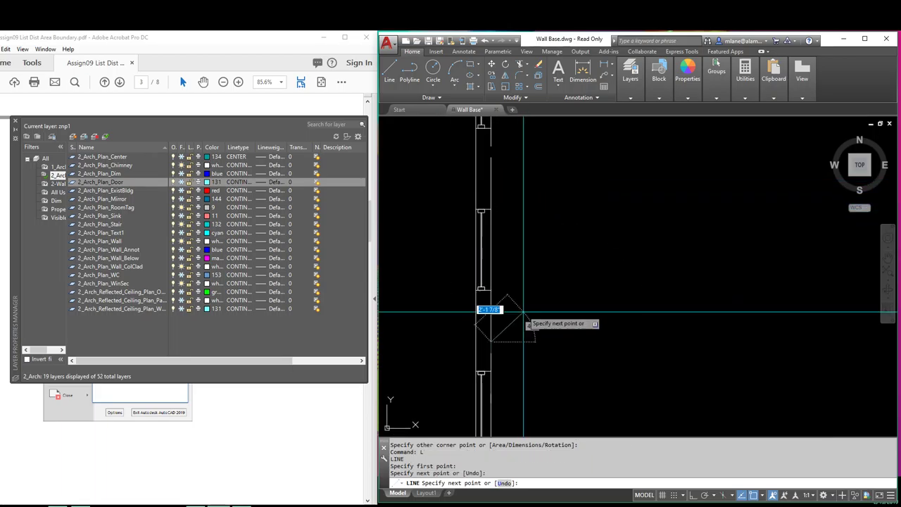
pyautogui.press('Return')
pyautogui.press('Return')
pyautogui.click(490, 146)
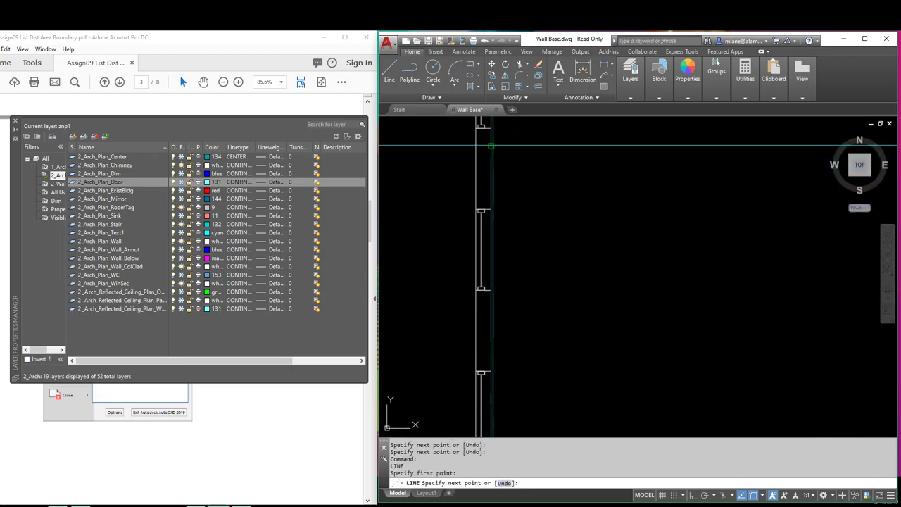
pyautogui.press('Return')
pyautogui.scroll(-6, 491, 147)
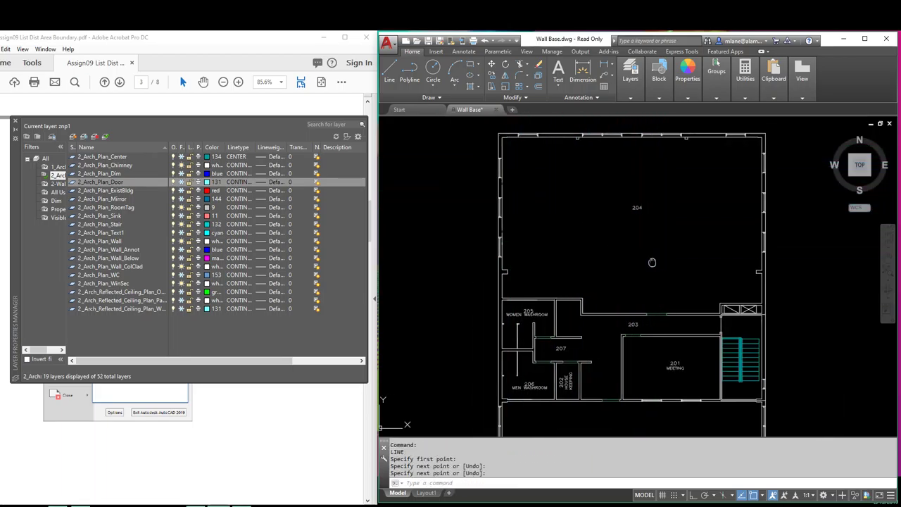
pyautogui.moveTo(644, 262); pyautogui.dragTo(638, 260, button='middle')
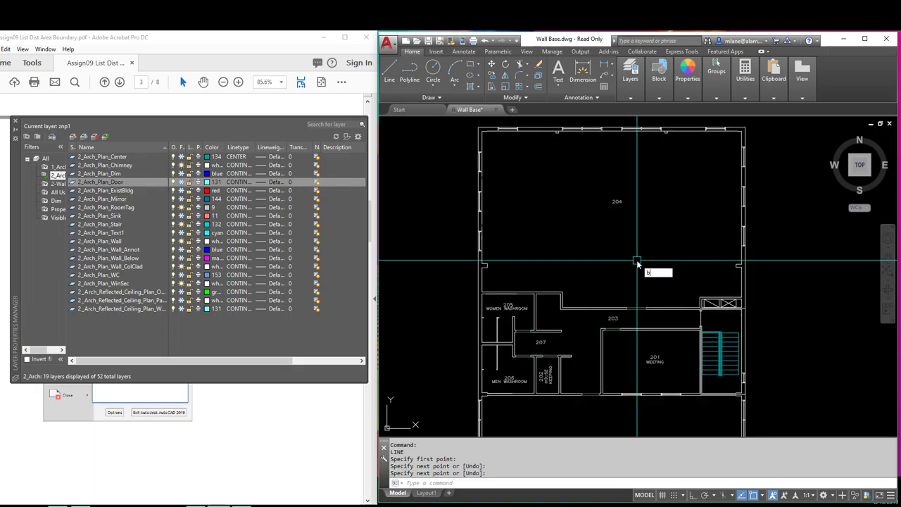
pyautogui.write('bounda')
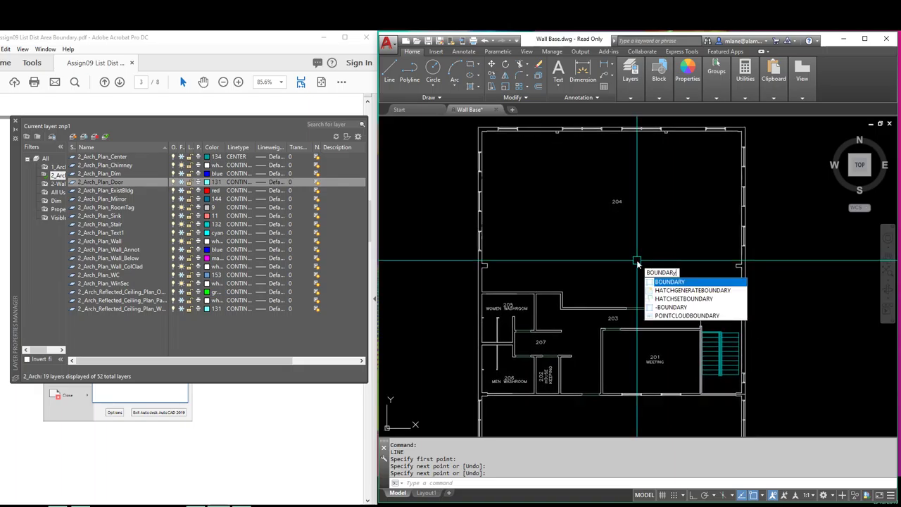
pyautogui.press('Return')
pyautogui.click(489, 177)
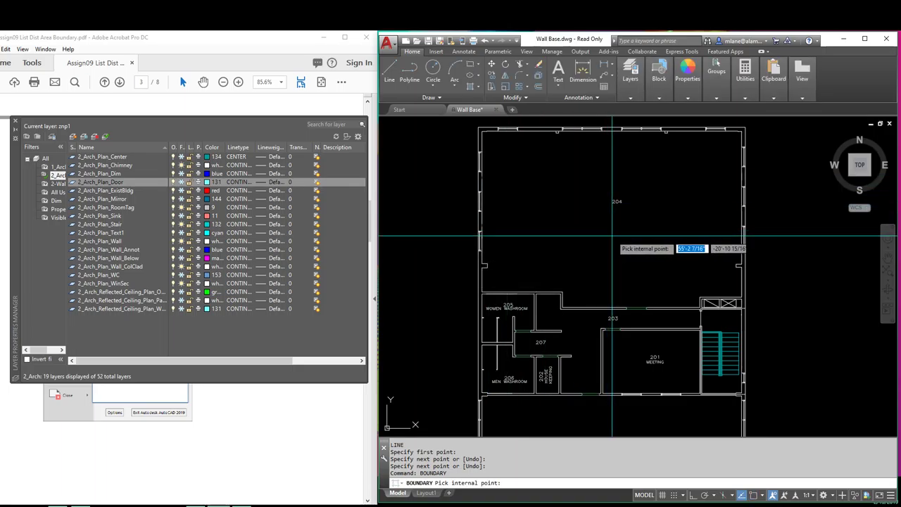
pyautogui.click(613, 238)
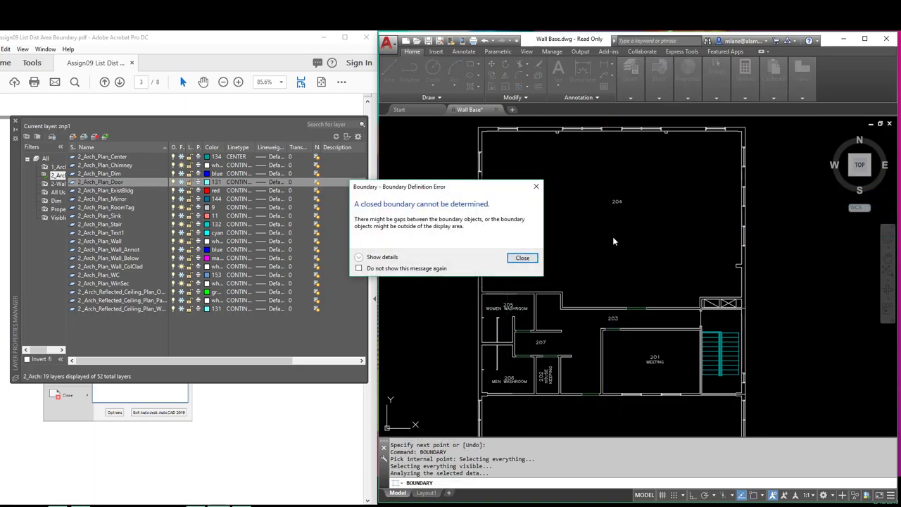
pyautogui.click(523, 258)
pyautogui.scroll(5, 694, 302)
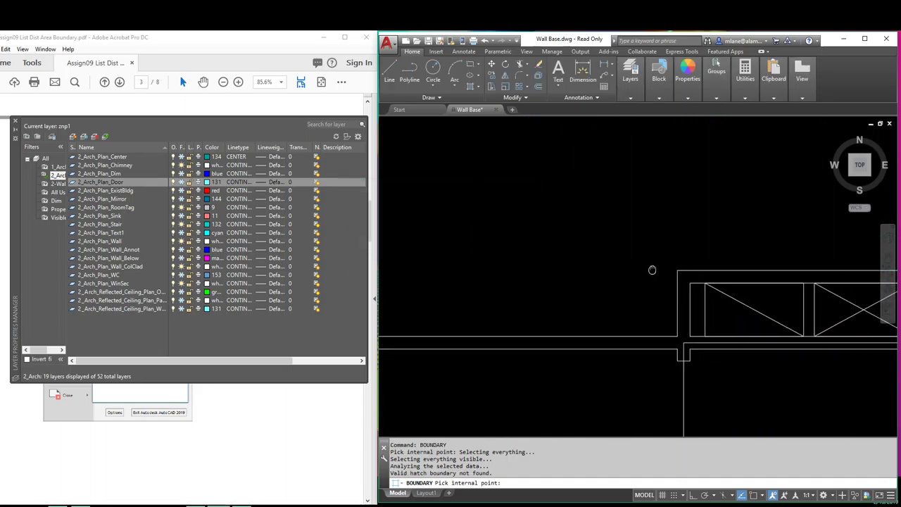
pyautogui.scroll(2, 707, 284)
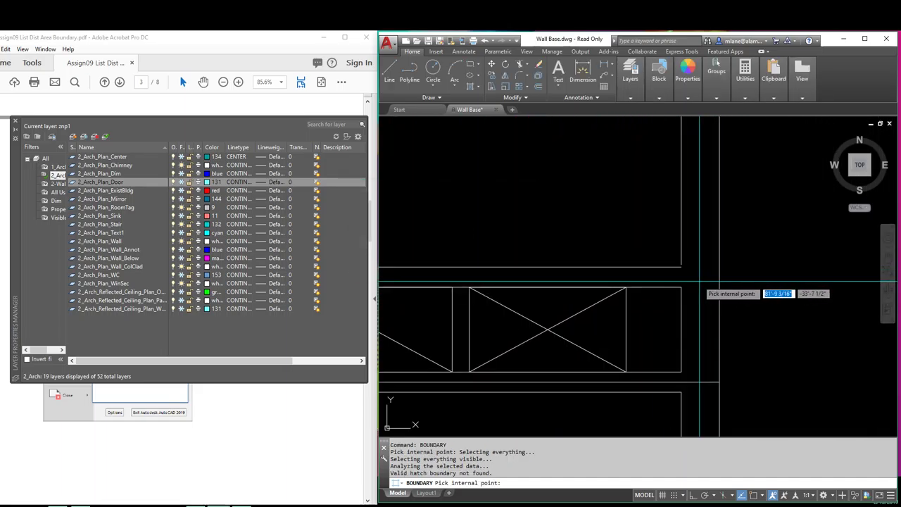
pyautogui.scroll(2, 707, 284)
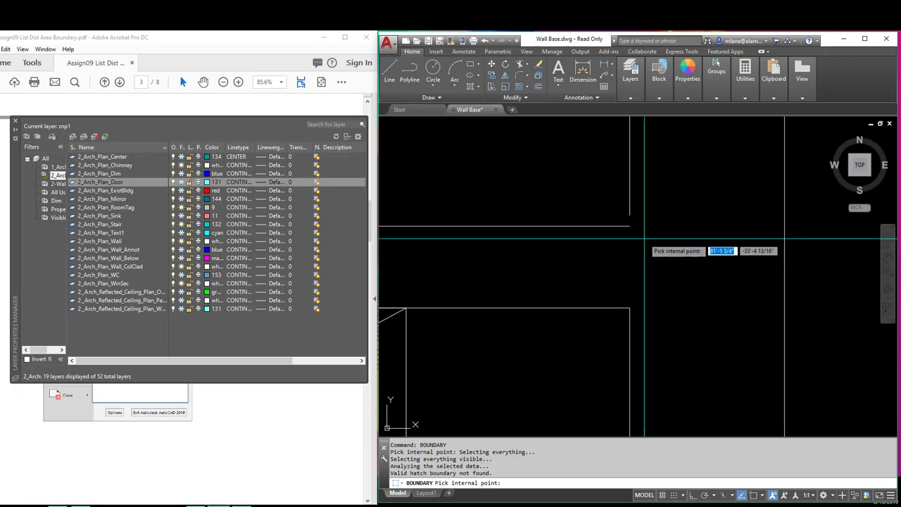
pyautogui.press('Escape')
pyautogui.press('Escape')
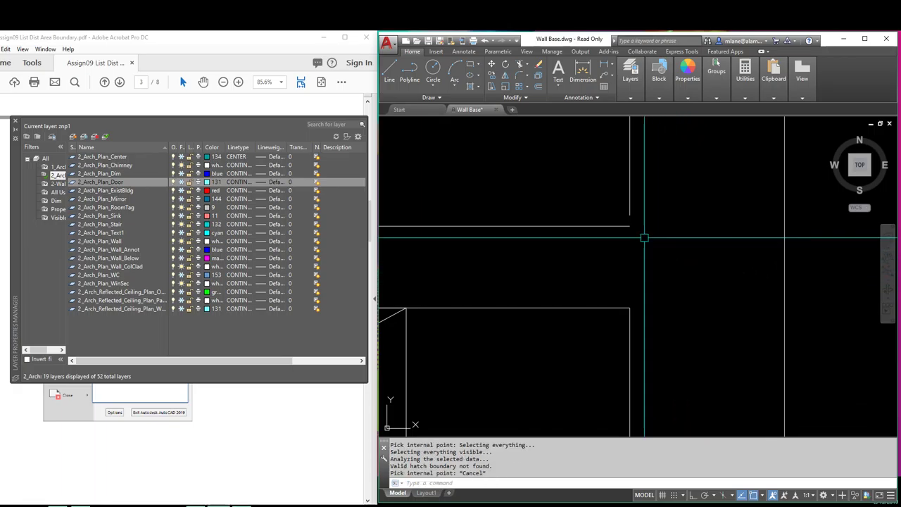
pyautogui.click(627, 188)
# - Stretch the wall line's lower endpoint to its new position and abandon the midpoint stretch
pyautogui.scroll(-5, 540, 203)
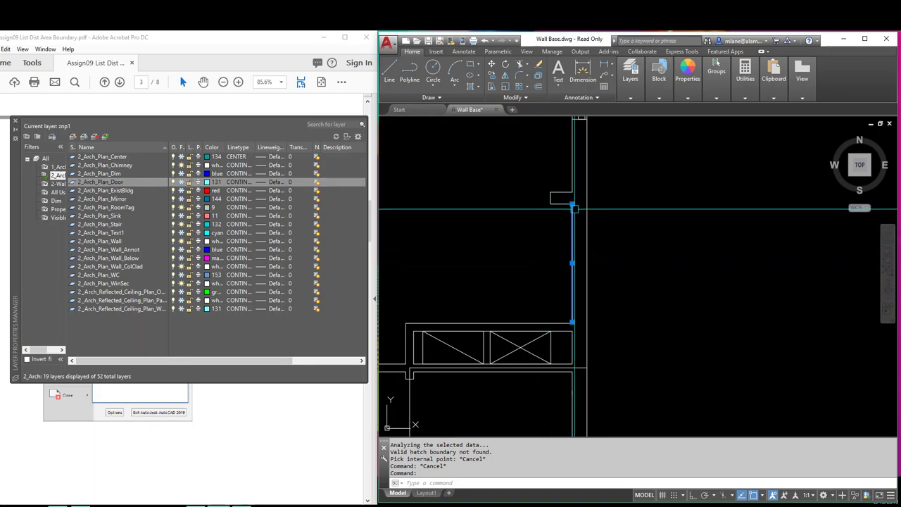
pyautogui.click(572, 322)
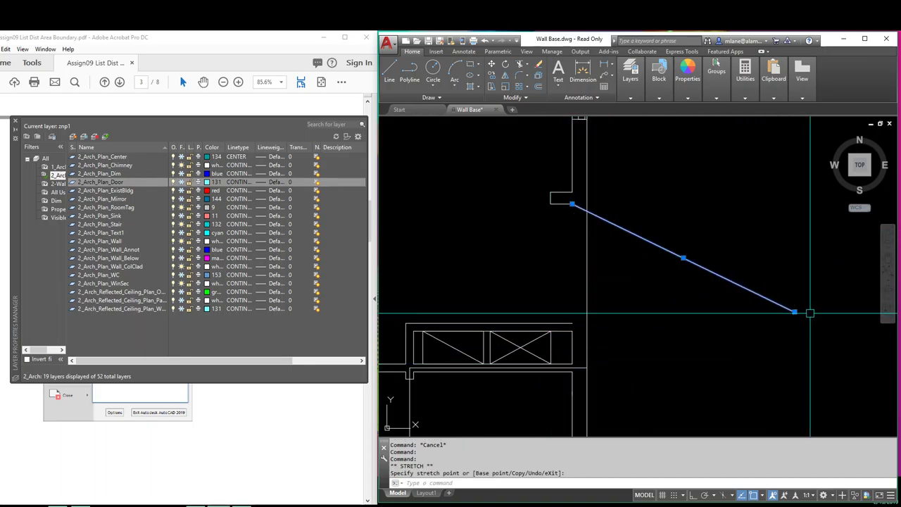
pyautogui.scroll(5, 583, 332)
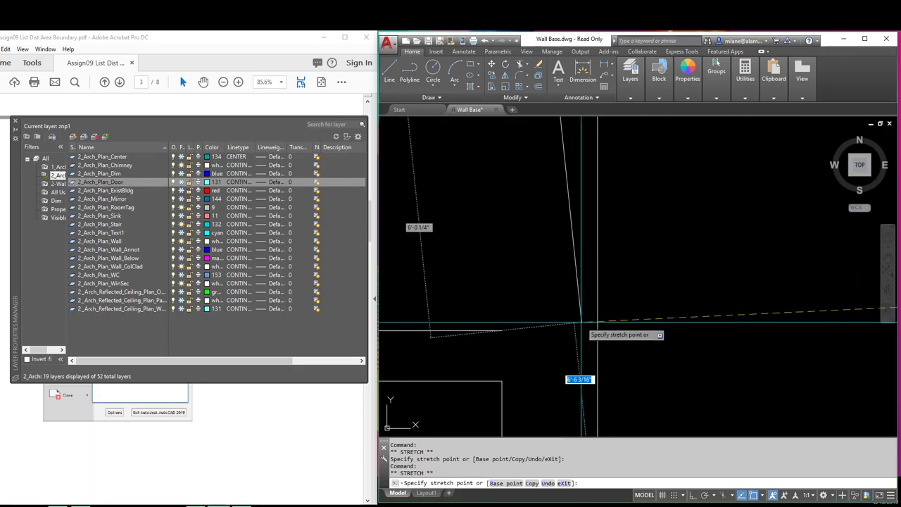
pyautogui.click(502, 330)
pyautogui.scroll(-6, 559, 383)
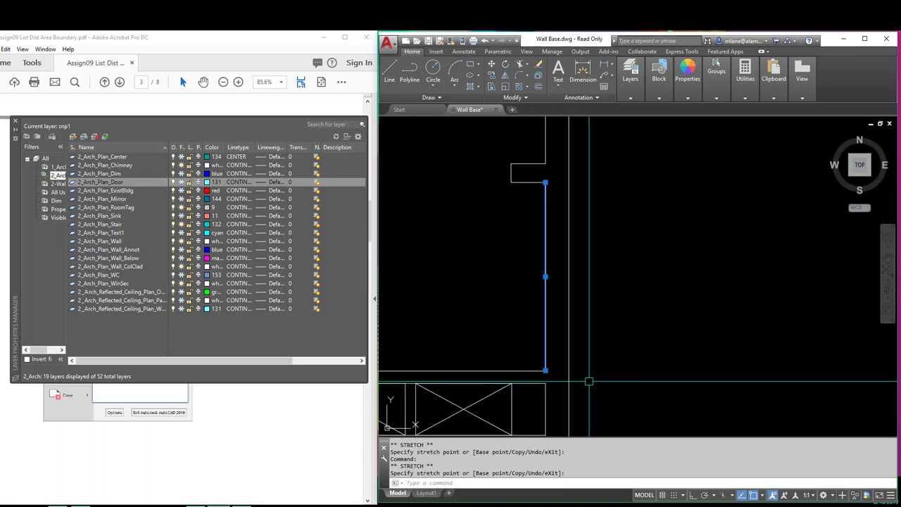
pyautogui.click(545, 277)
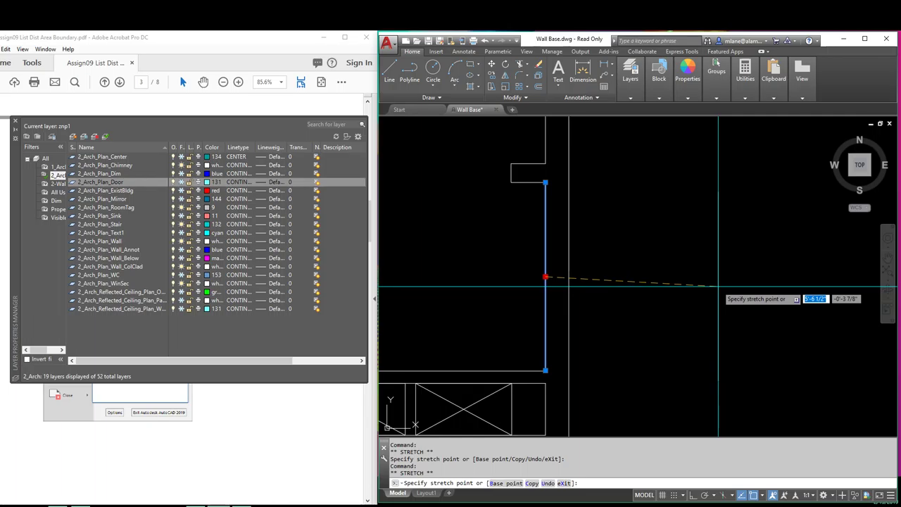
pyautogui.press('Escape')
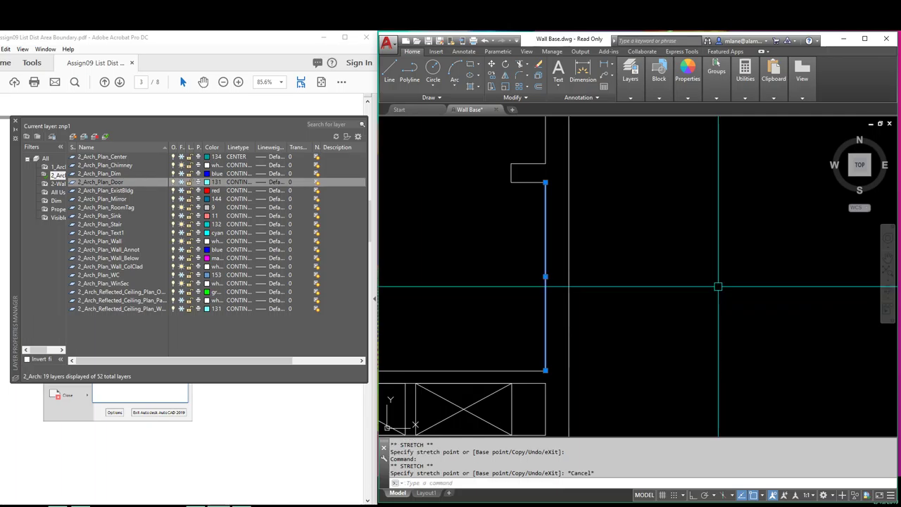
pyautogui.press('Escape')
# - Zoom and pan the floor plan to bring room 204 into view
pyautogui.scroll(2, 559, 209)
pyautogui.scroll(-2, 568, 174)
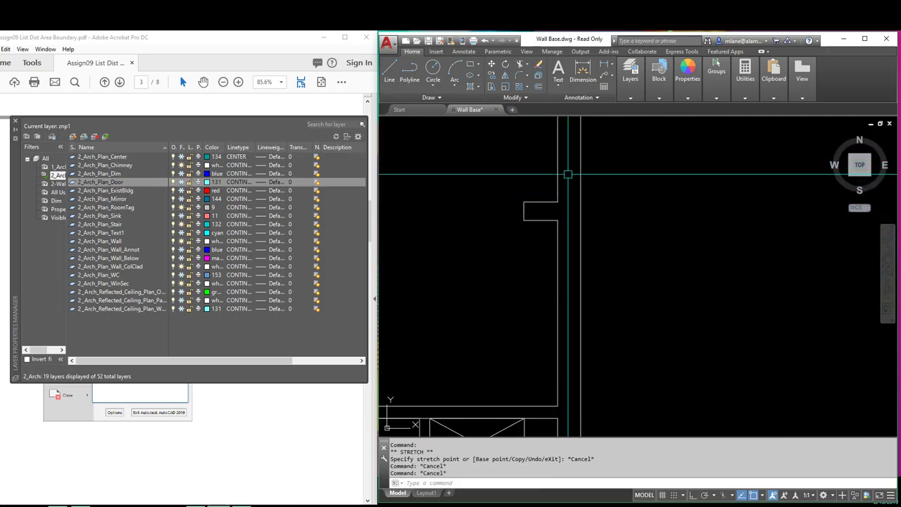
pyautogui.scroll(-2, 568, 174)
pyautogui.scroll(3, 598, 207)
pyautogui.scroll(-3, 597, 208)
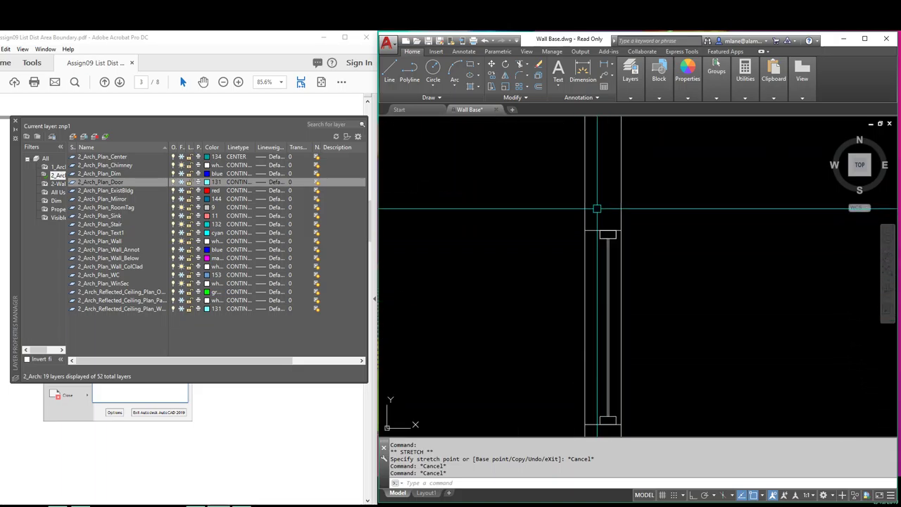
pyautogui.scroll(-2, 597, 208)
pyautogui.scroll(2, 596, 285)
pyautogui.scroll(-2, 573, 286)
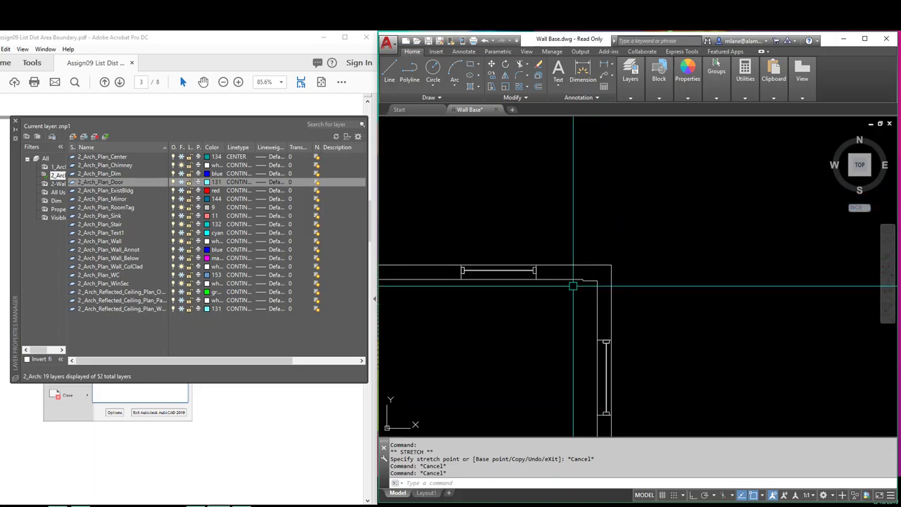
pyautogui.scroll(-2, 573, 286)
pyautogui.scroll(2, 650, 282)
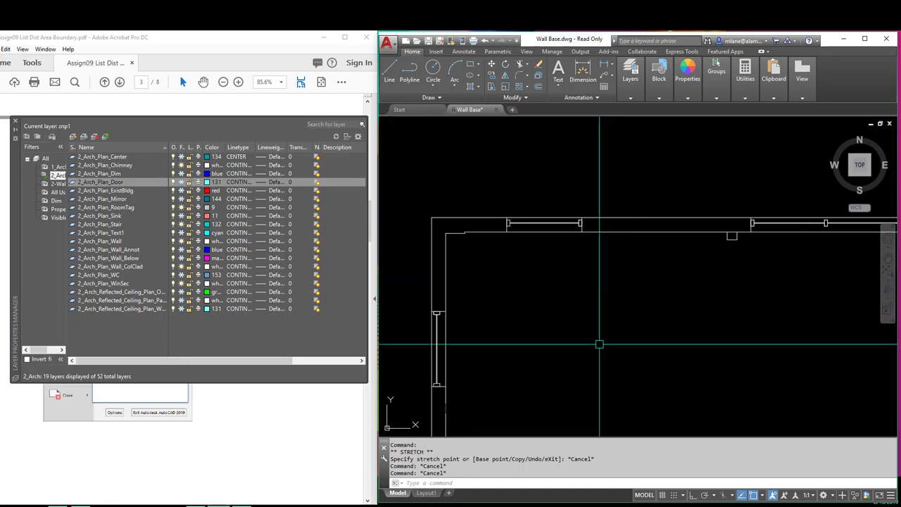
pyautogui.scroll(2, 598, 286)
pyautogui.scroll(-3, 583, 261)
pyautogui.scroll(3, 491, 261)
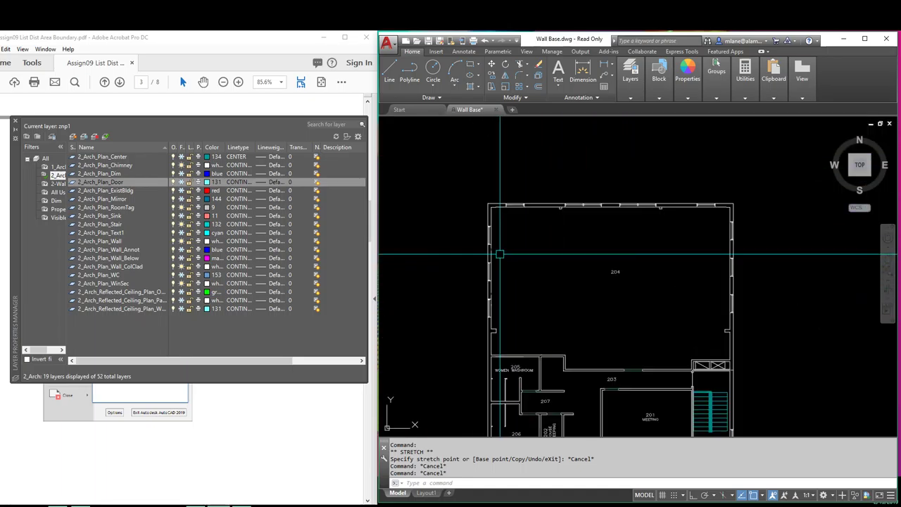
pyautogui.scroll(-3, 499, 253)
pyautogui.scroll(4, 589, 298)
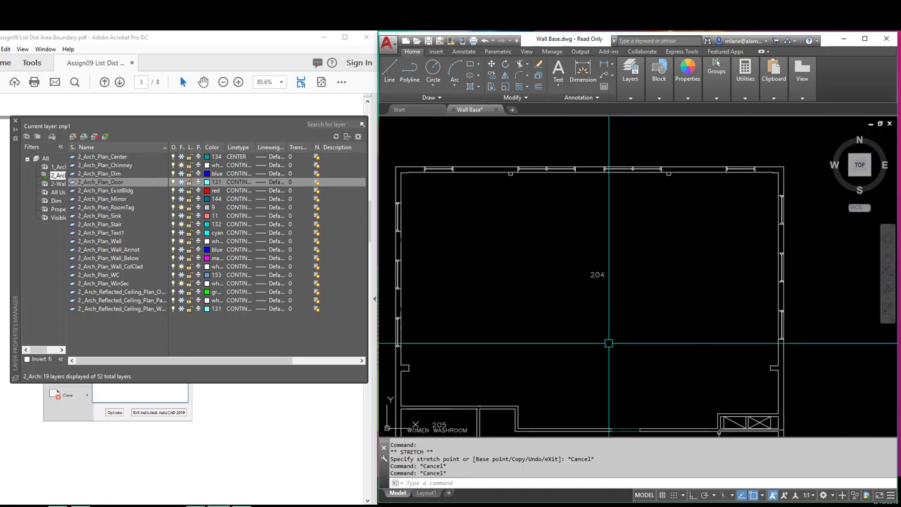
pyautogui.moveTo(608, 342); pyautogui.dragTo(610, 321, button='middle')
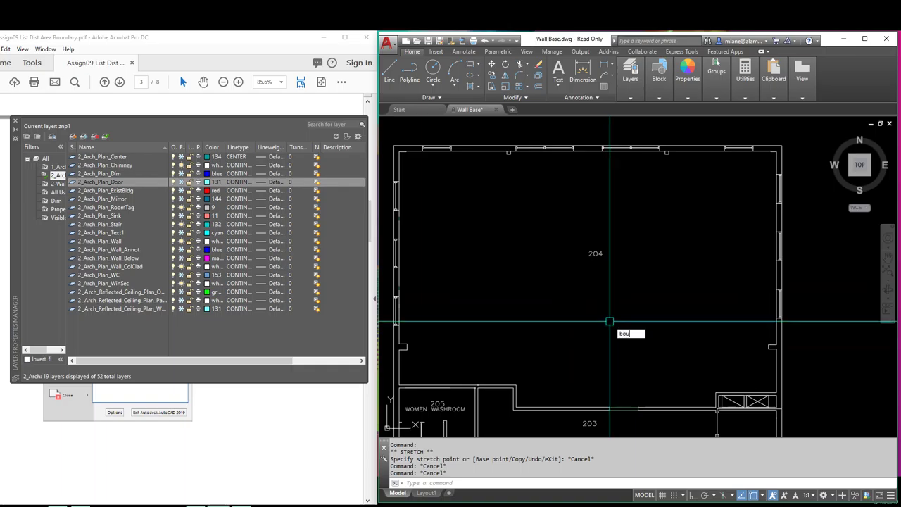
# - Create a closed BOUNDARY polyline by picking a point inside room 204
pyautogui.press('Return')
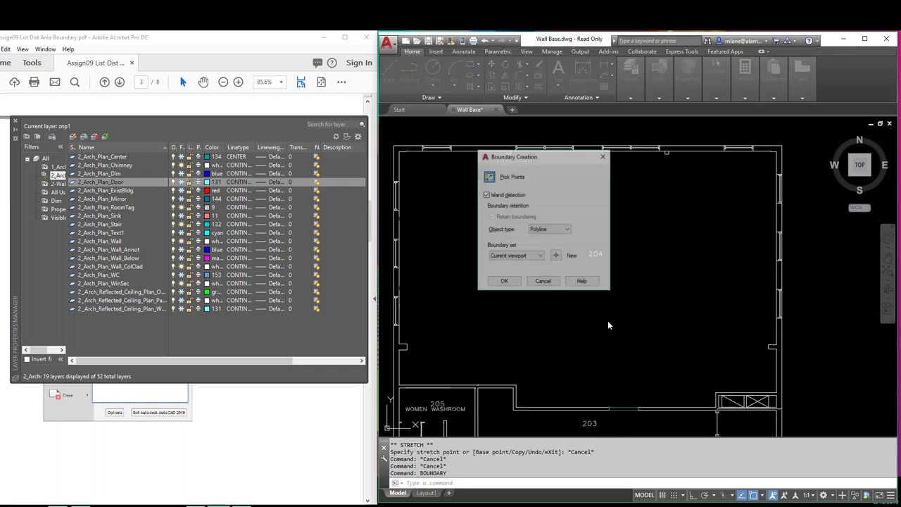
pyautogui.click(489, 177)
pyautogui.click(585, 227)
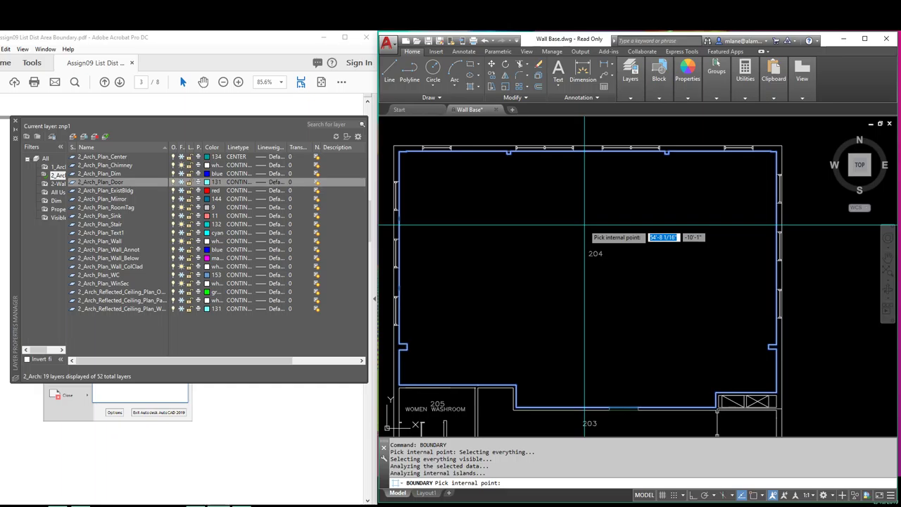
pyautogui.press('Return')
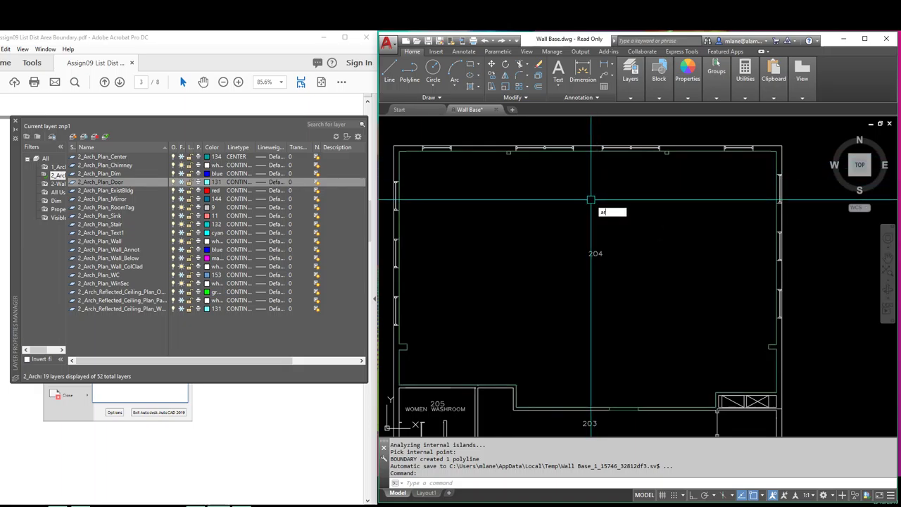
# - Measure the room 204 polyline's area: 1801.0990 sq ft, perimeter 182'-4 1/2"
pyautogui.press('Return')
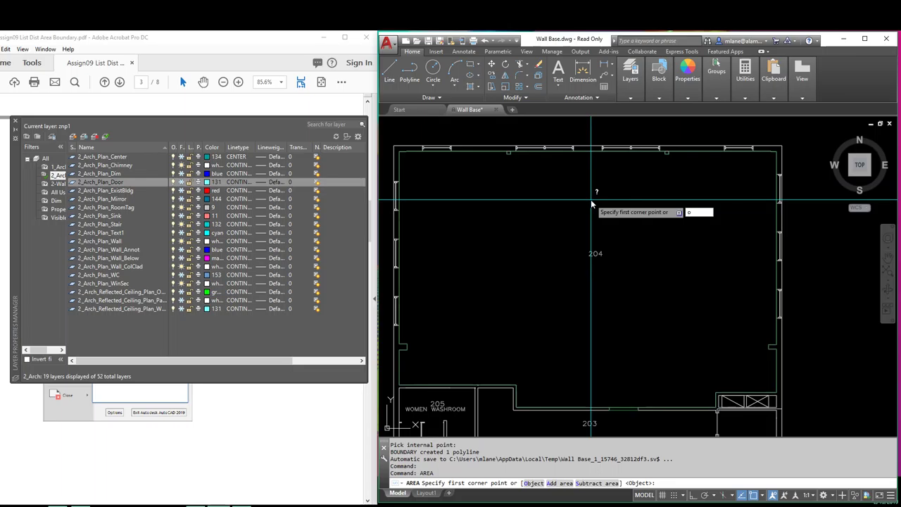
pyautogui.press('Return')
pyautogui.click(583, 152)
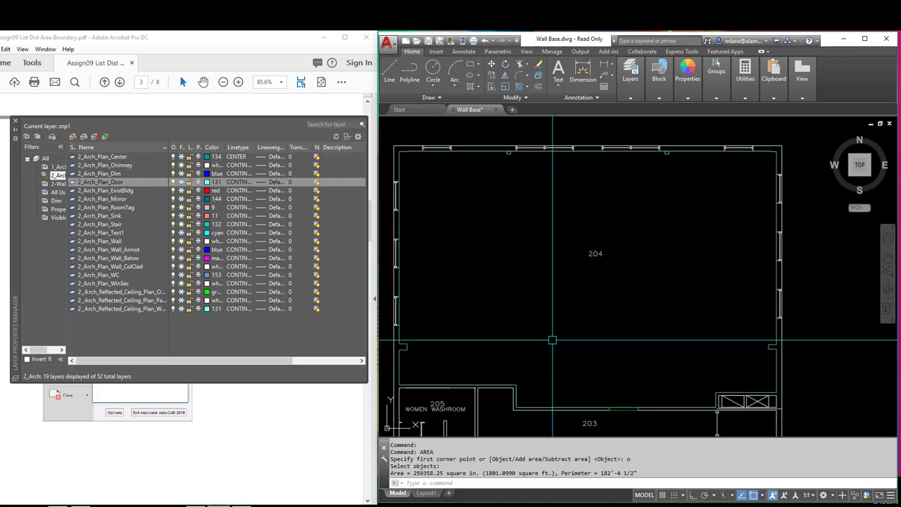
pyautogui.scroll(-5, 556, 344)
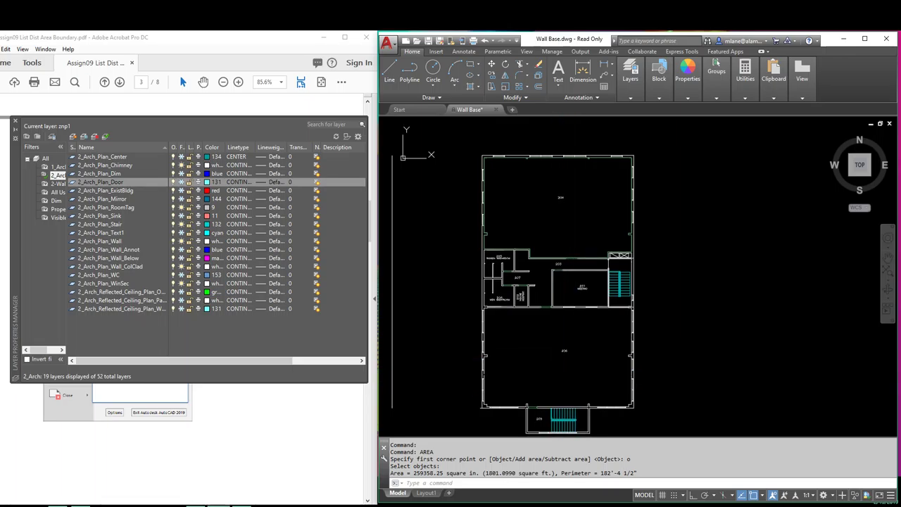
# - Start a polyline at the building's top-left corner and trace the left and lower outer walls
pyautogui.moveTo(561, 380); pyautogui.dragTo(558, 371, button='middle')
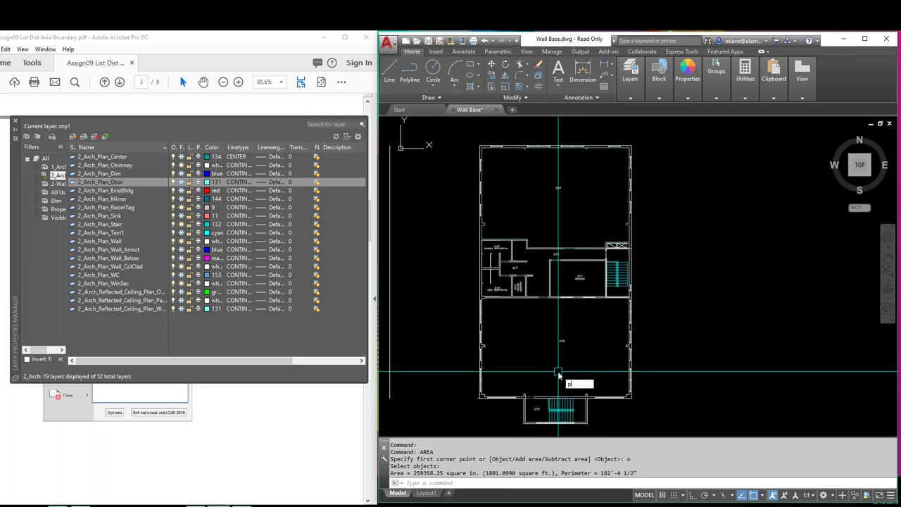
pyautogui.write('l')
pyautogui.press('Return')
pyautogui.click(481, 147)
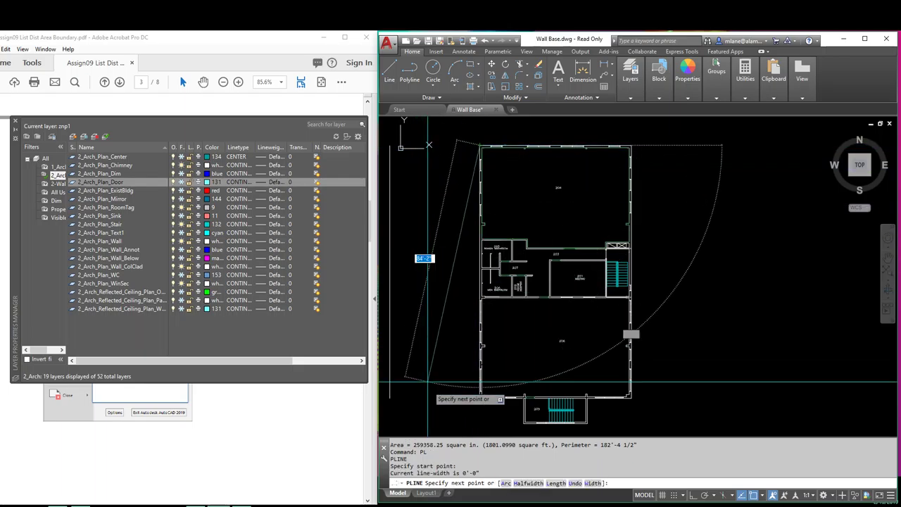
pyautogui.scroll(6, 428, 382)
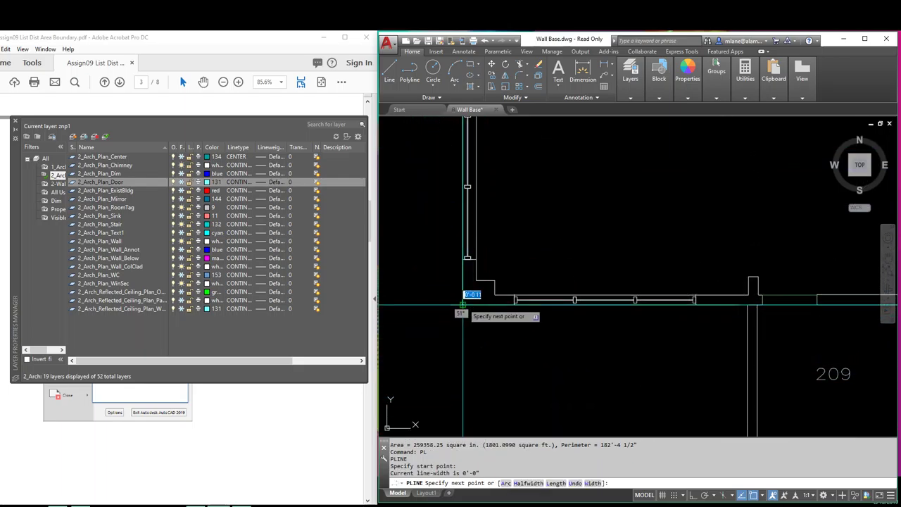
pyautogui.click(462, 304)
pyautogui.scroll(2, 749, 314)
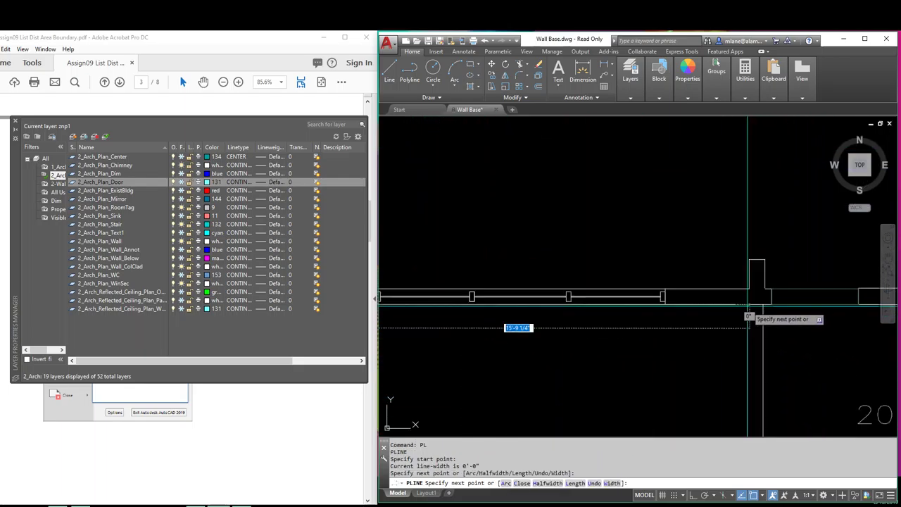
pyautogui.scroll(-5, 749, 312)
pyautogui.click(749, 308)
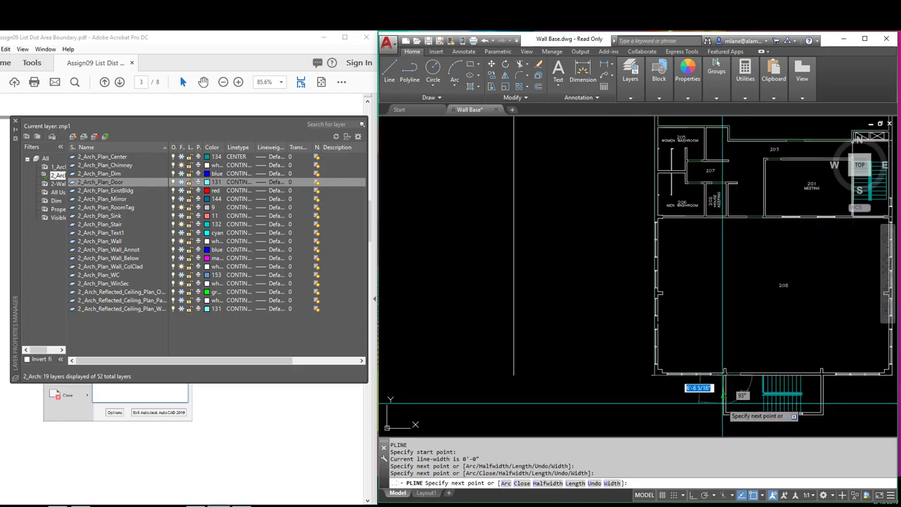
pyautogui.scroll(2, 697, 352)
pyautogui.click(715, 363)
pyautogui.scroll(-3, 711, 370)
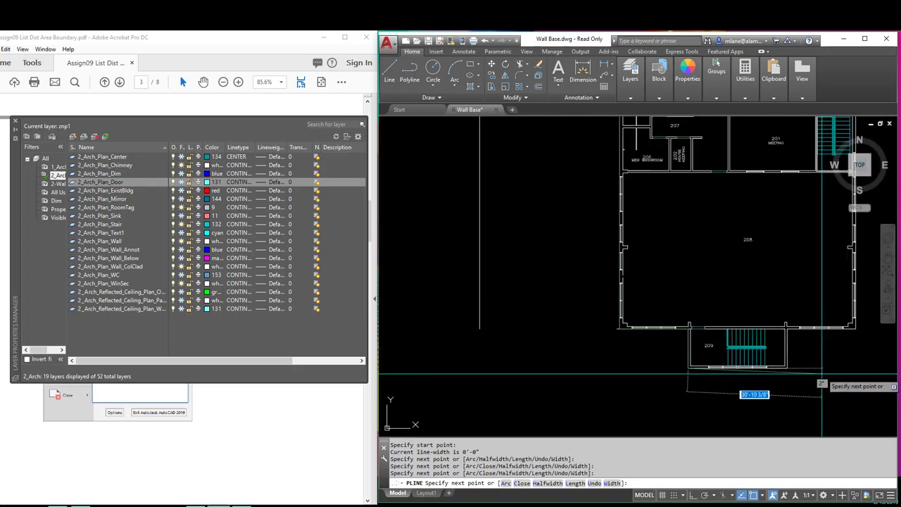
# - Continue the outline around the stair room to room 204's top-right corner and close it
pyautogui.click(786, 366)
pyautogui.scroll(3, 789, 331)
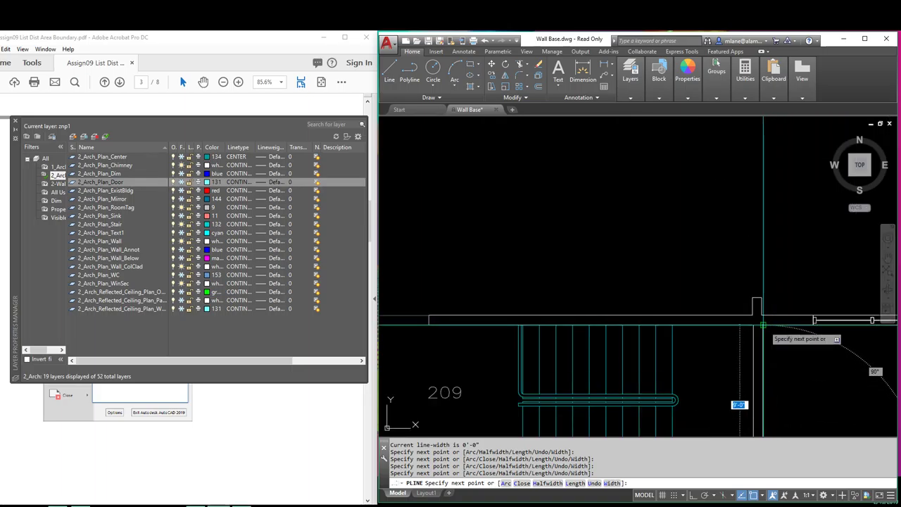
pyautogui.click(763, 325)
pyautogui.scroll(3, 775, 353)
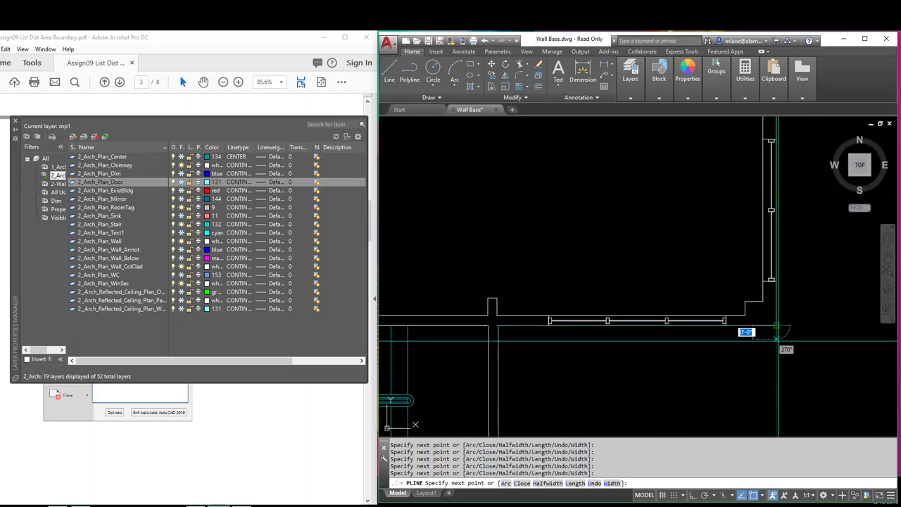
pyautogui.scroll(-5, 776, 340)
pyautogui.moveTo(747, 211); pyautogui.dragTo(719, 331, button='middle')
pyautogui.scroll(5, 721, 326)
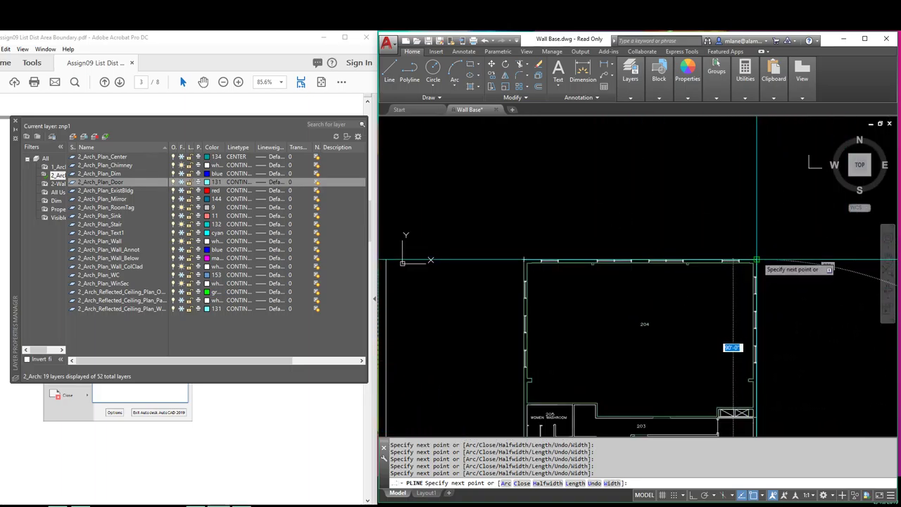
pyautogui.click(756, 261)
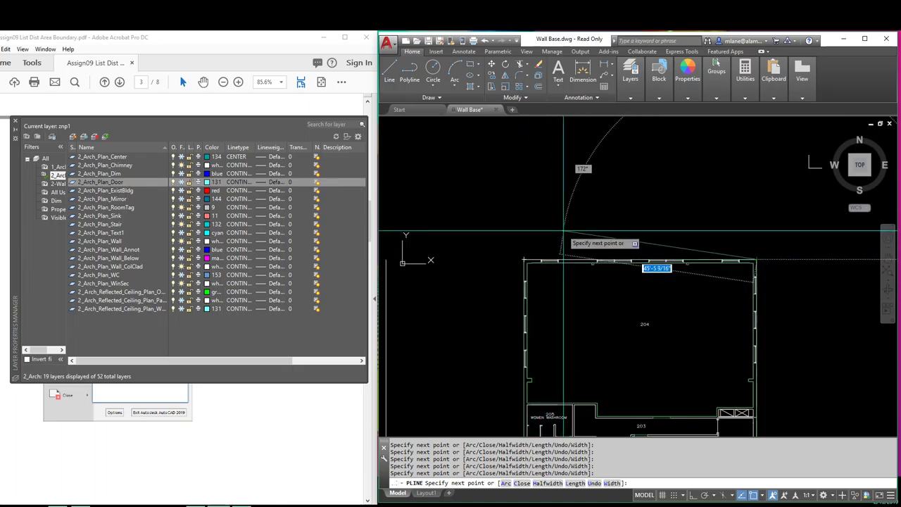
pyautogui.write('c')
pyautogui.press('Return')
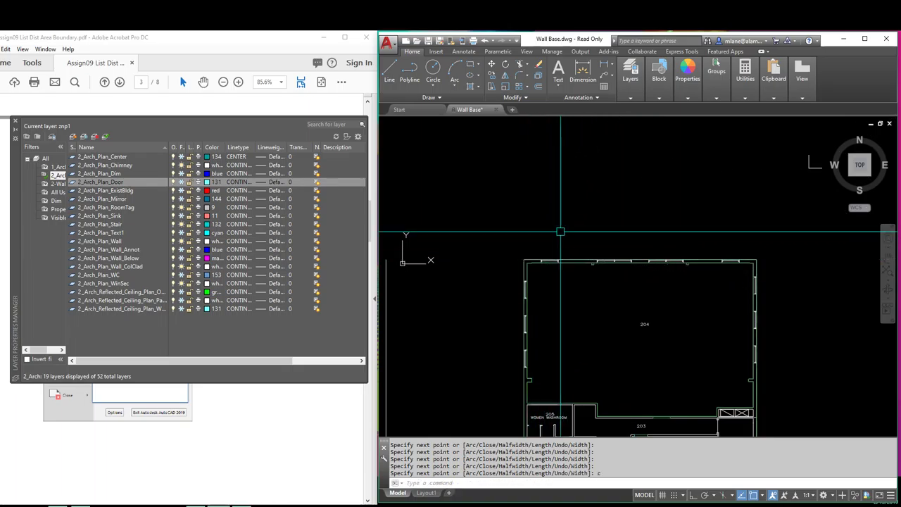
pyautogui.scroll(-2, 563, 236)
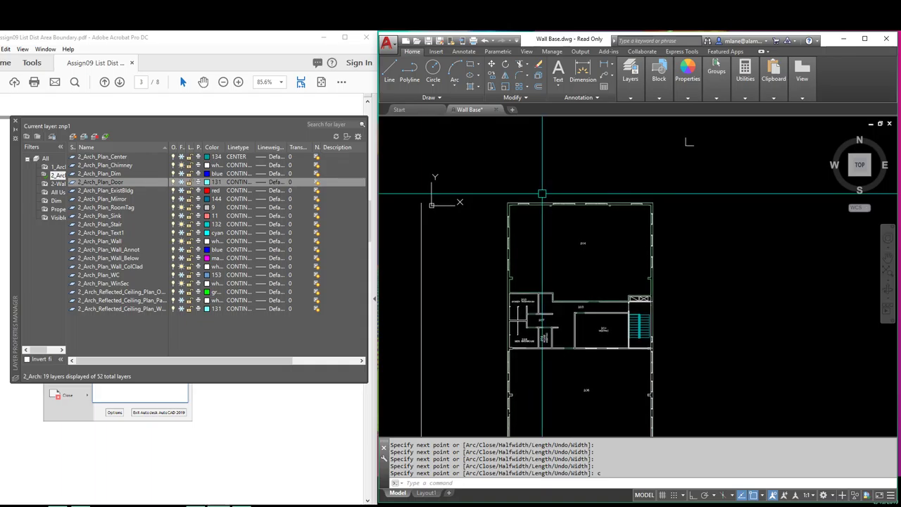
# - Measure the outline with AREA Object: 5064 square ft and a 306'-0" perimeter
pyautogui.write('area')
pyautogui.press('Return')
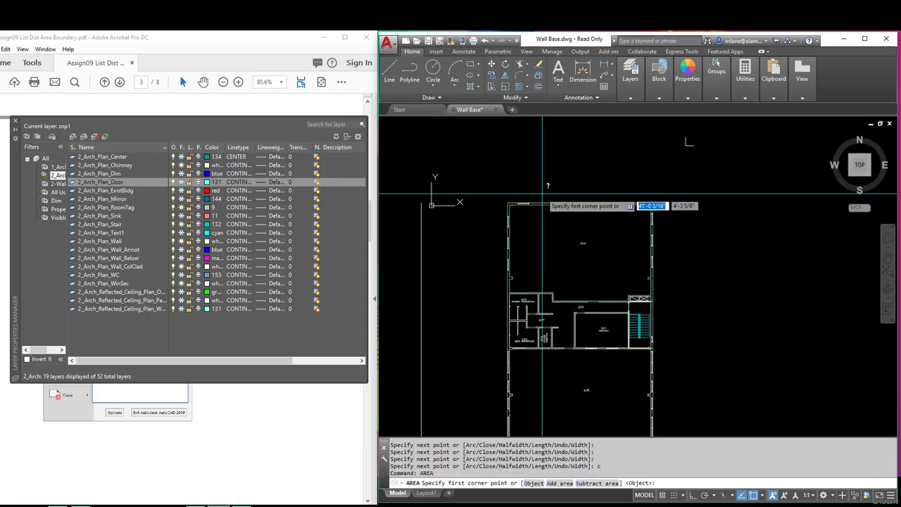
pyautogui.press('Return')
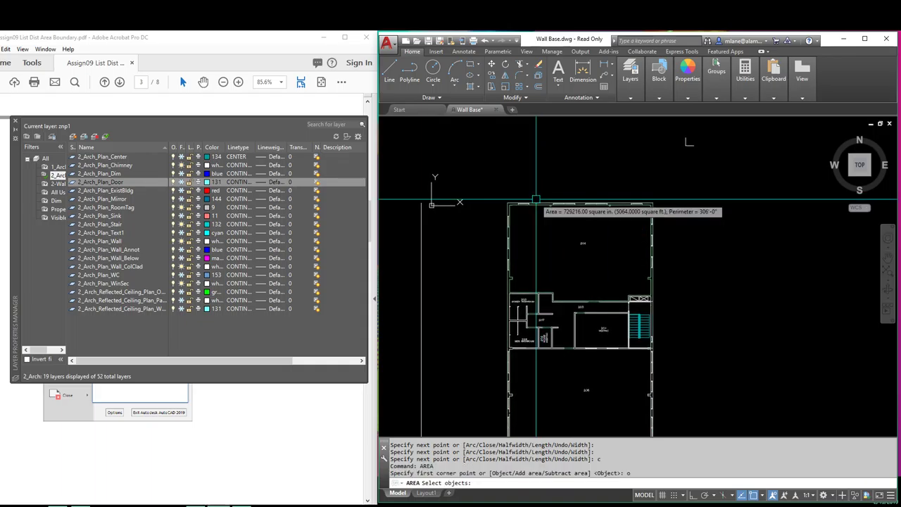
pyautogui.click(539, 204)
pyautogui.moveTo(579, 252); pyautogui.dragTo(602, 179, button='middle')
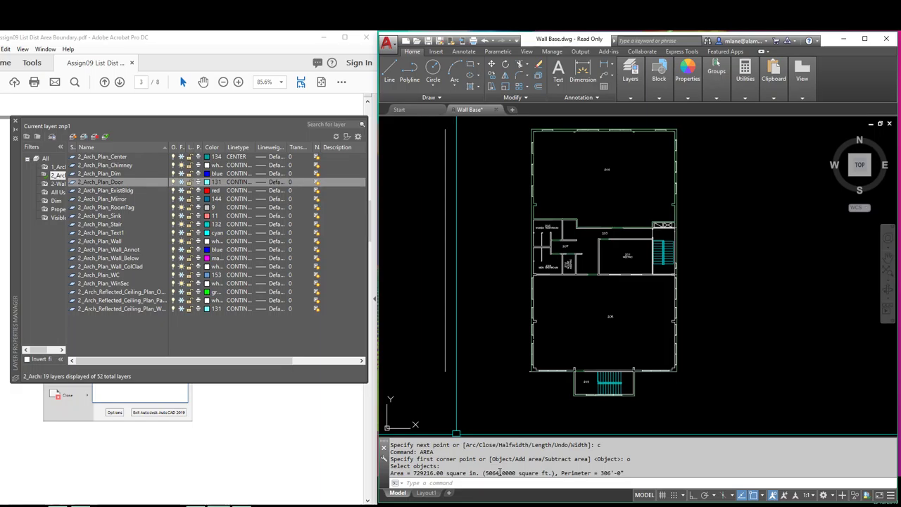
pyautogui.click(267, 454)
pyautogui.scroll(-20, 271, 444)
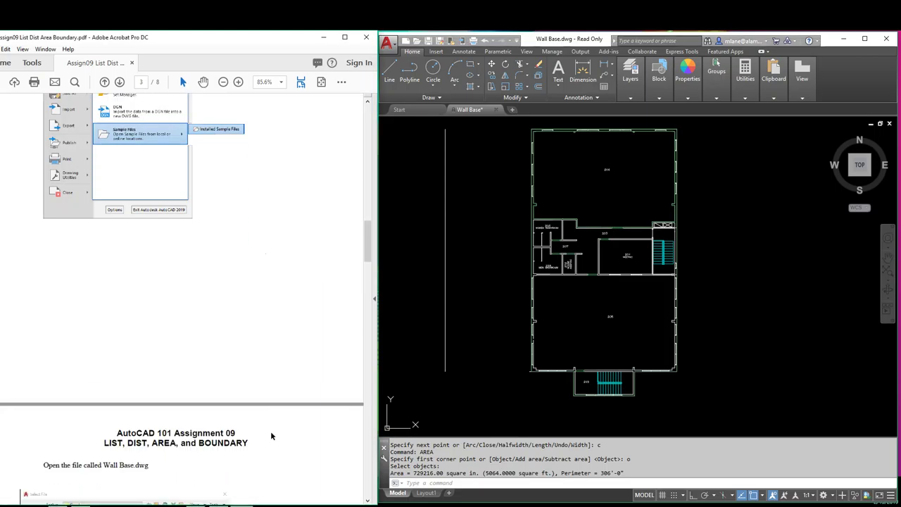
# - Scroll the assignment PDF to page 8's NET AREA section for rooms 201, 204 and 208
pyautogui.scroll(-8, 274, 427)
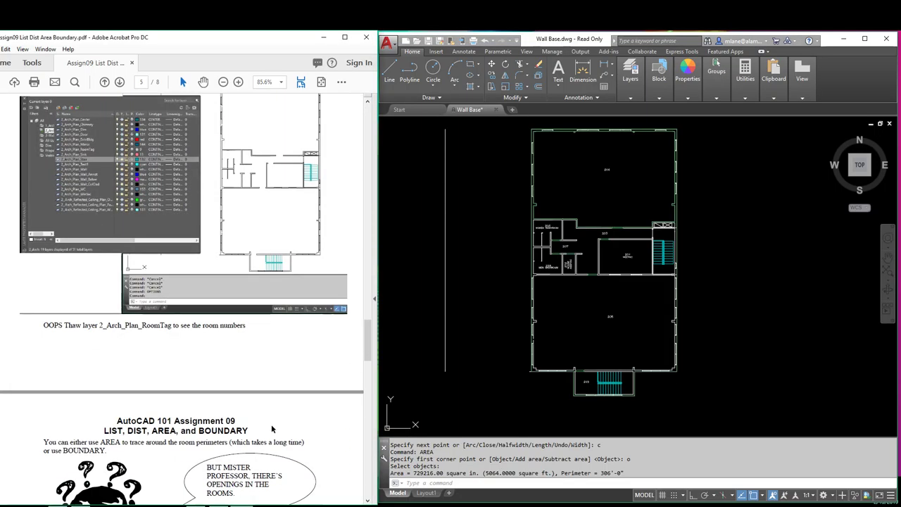
pyautogui.scroll(-3, 272, 429)
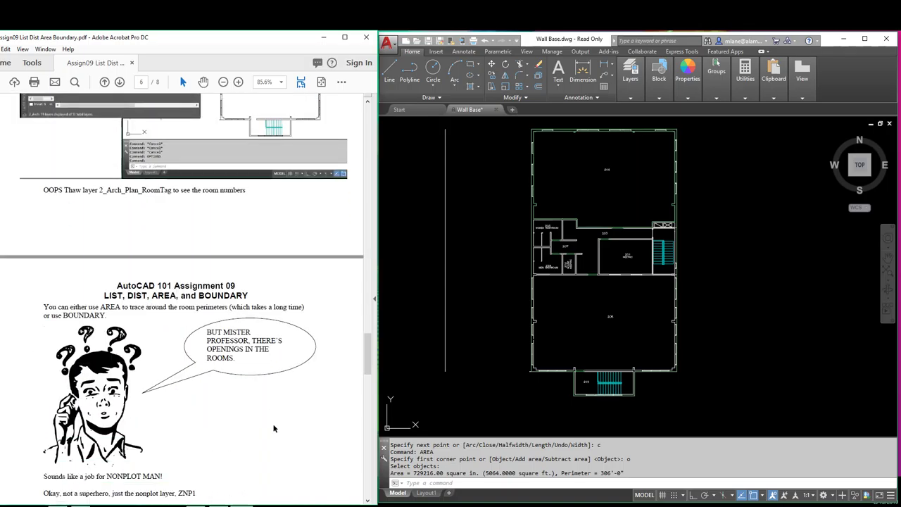
pyautogui.scroll(-15, 274, 428)
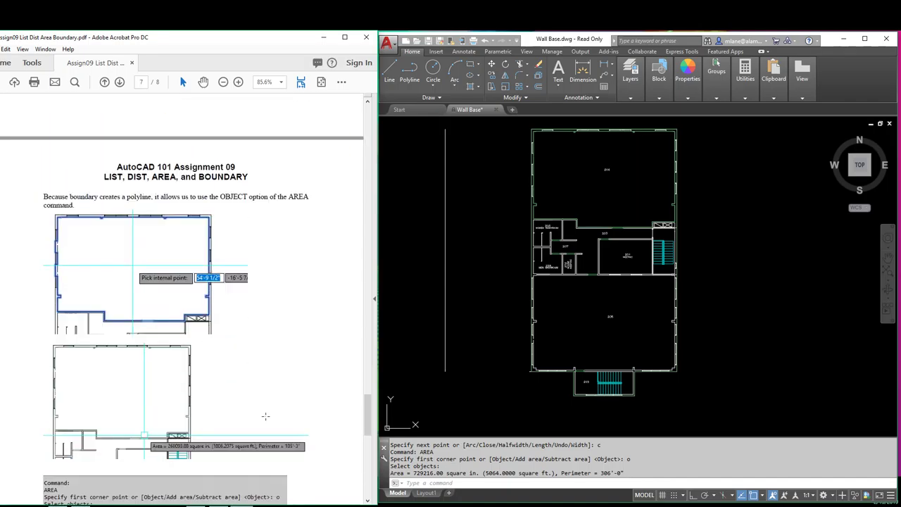
pyautogui.scroll(-3, 266, 418)
pyautogui.scroll(-6, 266, 420)
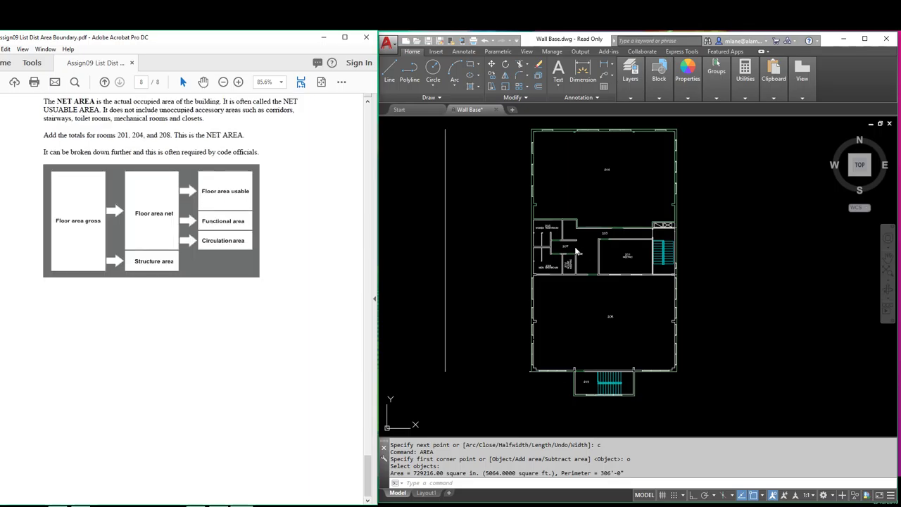
pyautogui.click(591, 241)
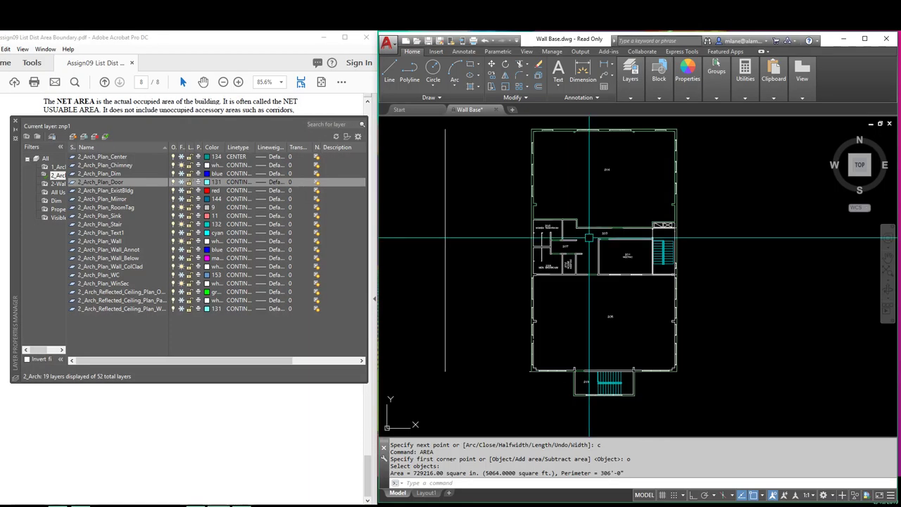
# - Create a BOUNDARY polyline inside the large lower room
pyautogui.write('BOUNda')
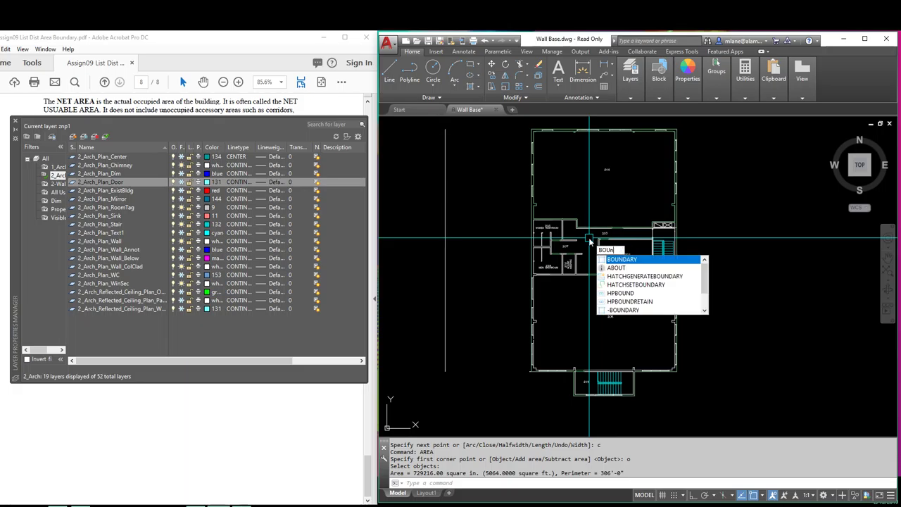
pyautogui.press('Return')
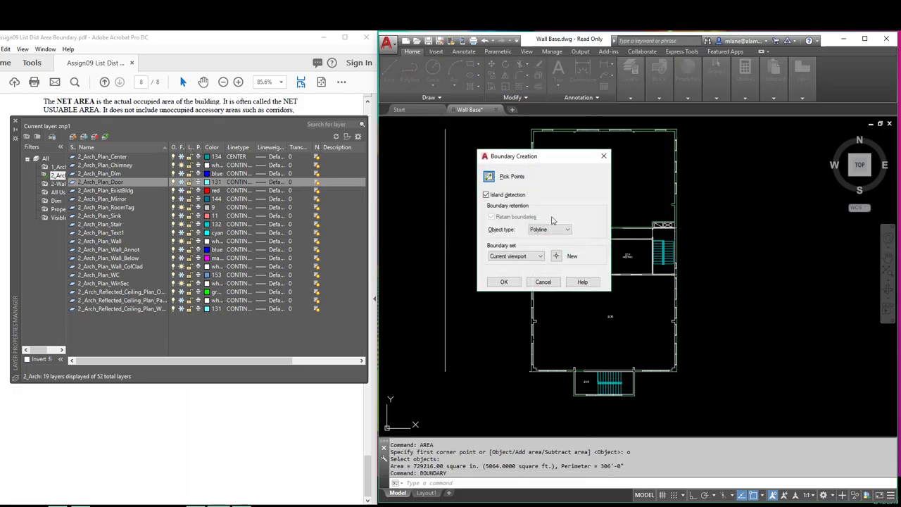
pyautogui.click(489, 177)
pyautogui.click(578, 300)
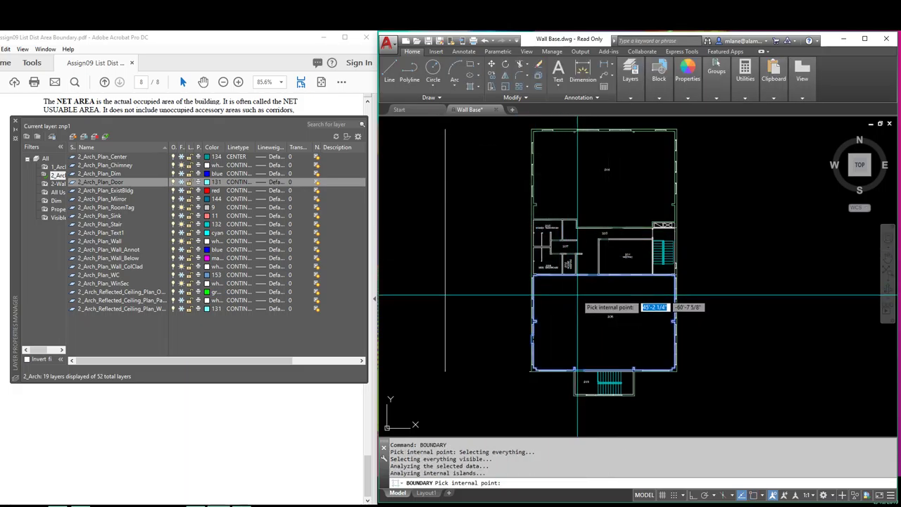
pyautogui.press('Return')
pyautogui.press('Return')
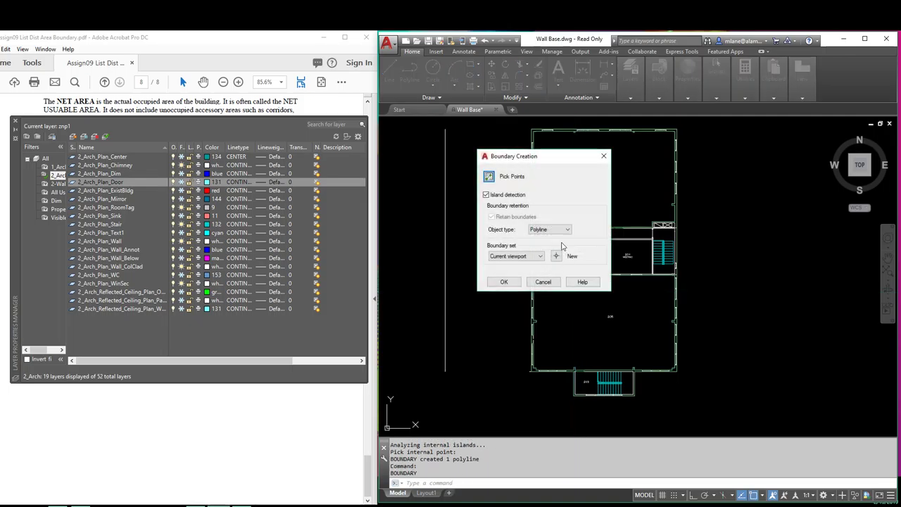
# - Create a boundary polyline inside room 201
pyautogui.click(490, 178)
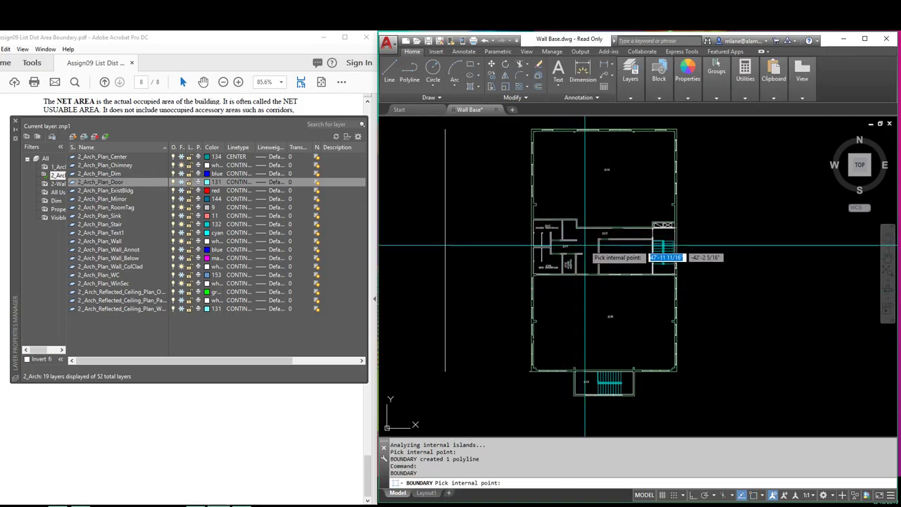
pyautogui.click(619, 254)
pyautogui.press('Return')
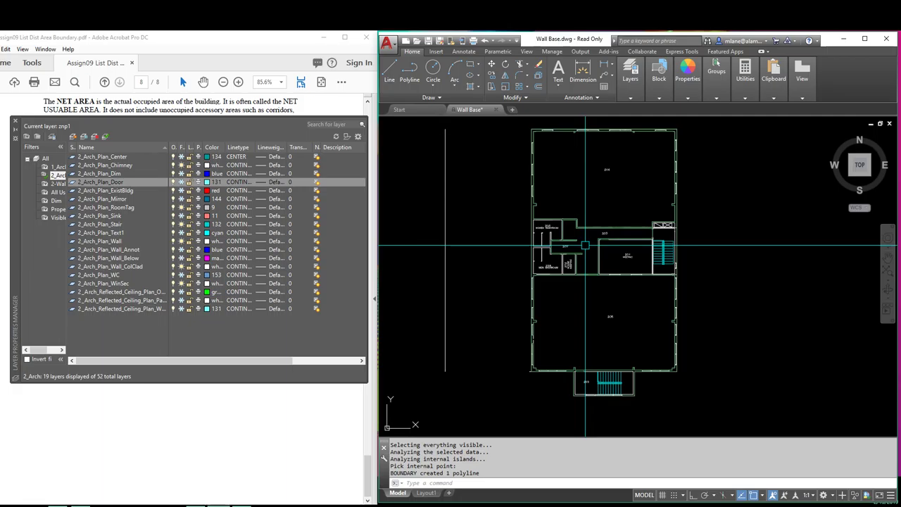
pyautogui.press('Return')
pyautogui.click(490, 177)
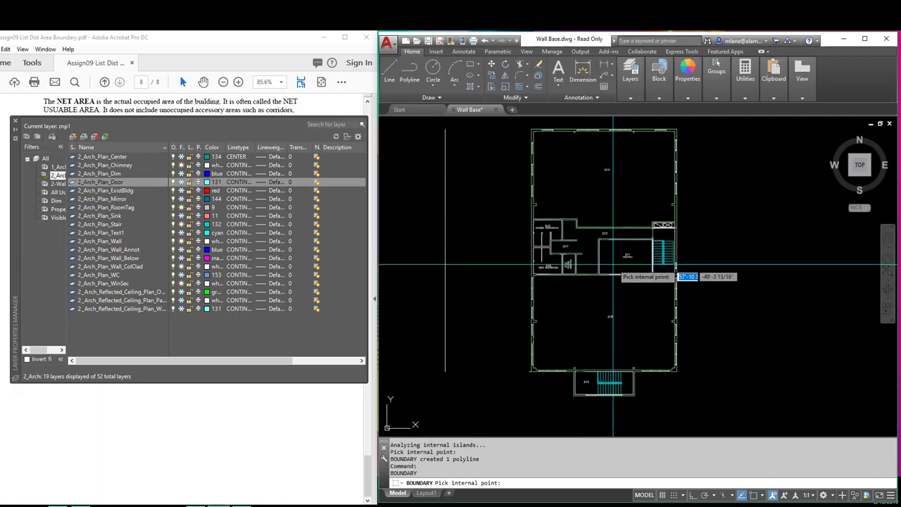
pyautogui.click(614, 246)
pyautogui.press('Return')
pyautogui.press('Return')
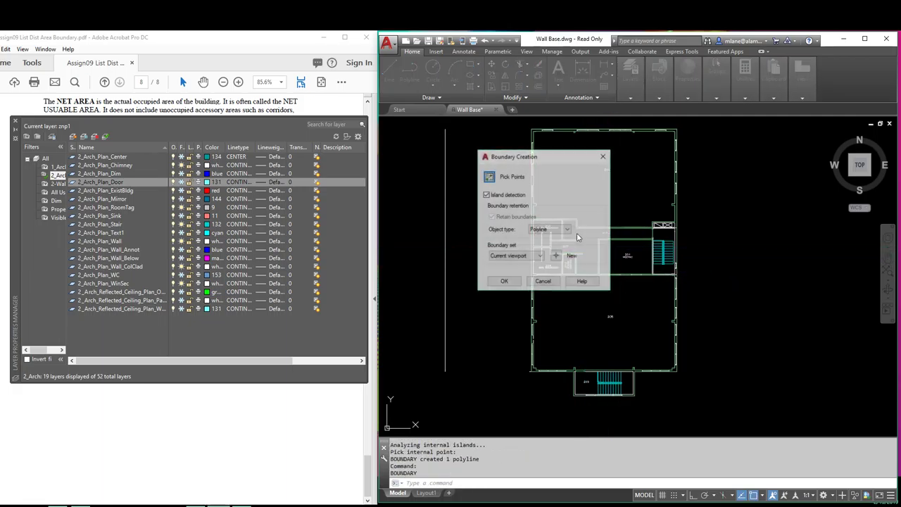
# - Create a boundary polyline for the room 205 women's washroom
pyautogui.click(491, 177)
pyautogui.scroll(4, 541, 222)
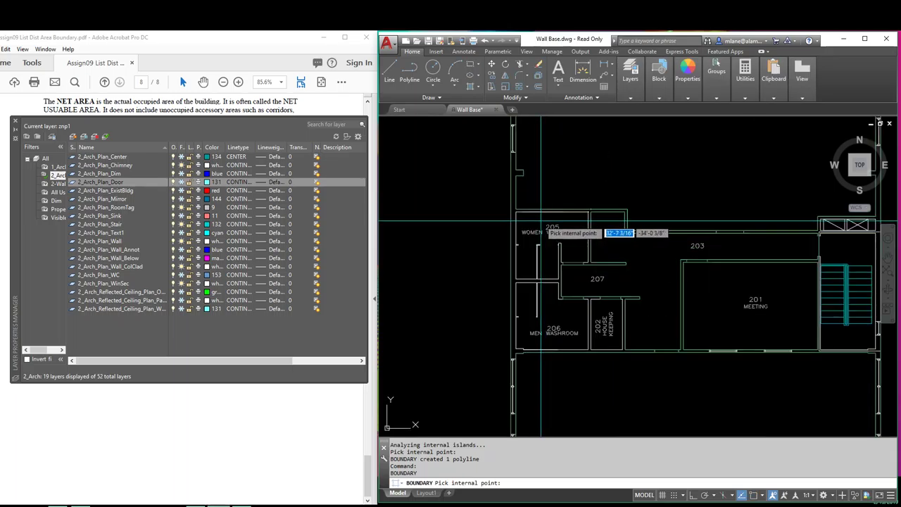
pyautogui.scroll(6, 544, 248)
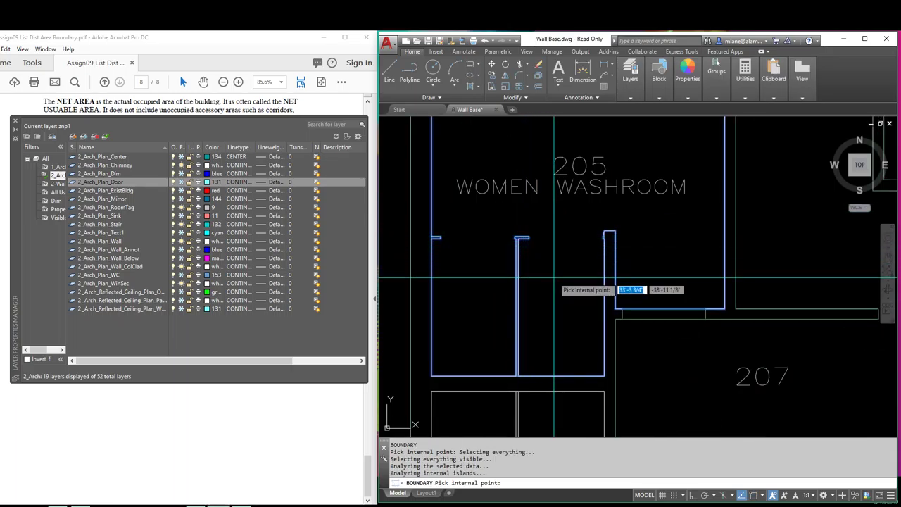
pyautogui.press('Return')
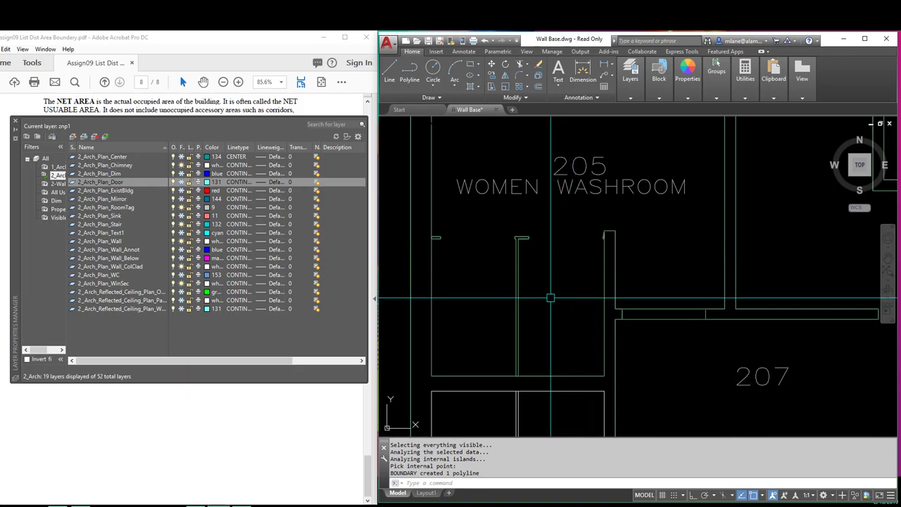
pyautogui.scroll(-8, 550, 295)
pyautogui.scroll(3, 552, 292)
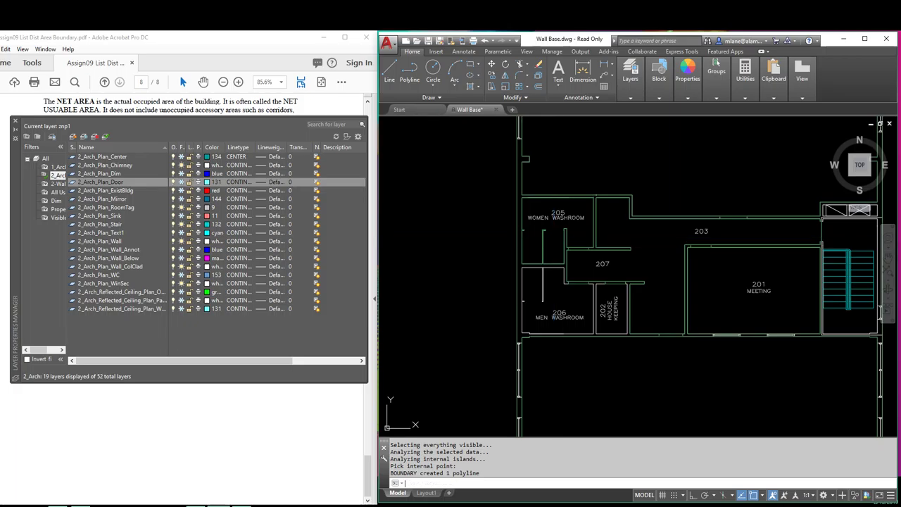
# - Create a boundary polyline for the room 206 men's washroom, then abandon the next run
pyautogui.press('Return')
pyautogui.click(489, 177)
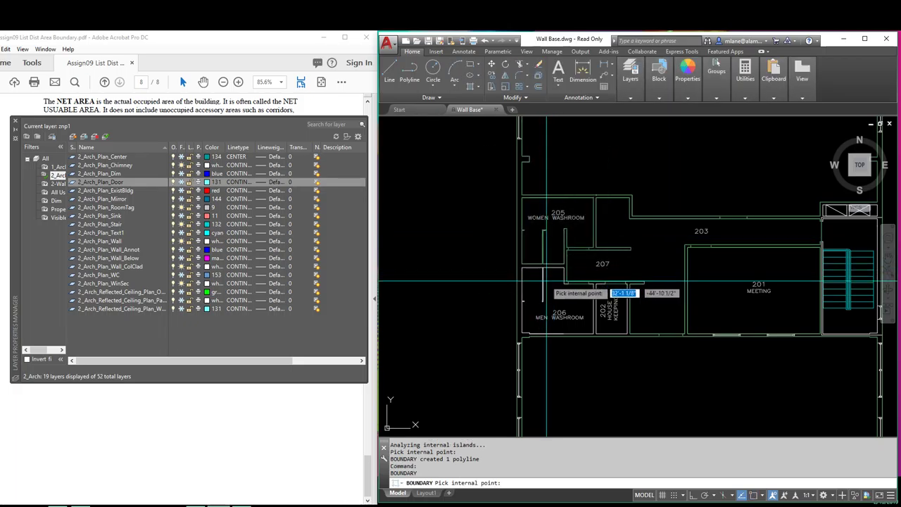
pyautogui.click(556, 296)
pyautogui.press('Return')
pyautogui.scroll(-4, 605, 315)
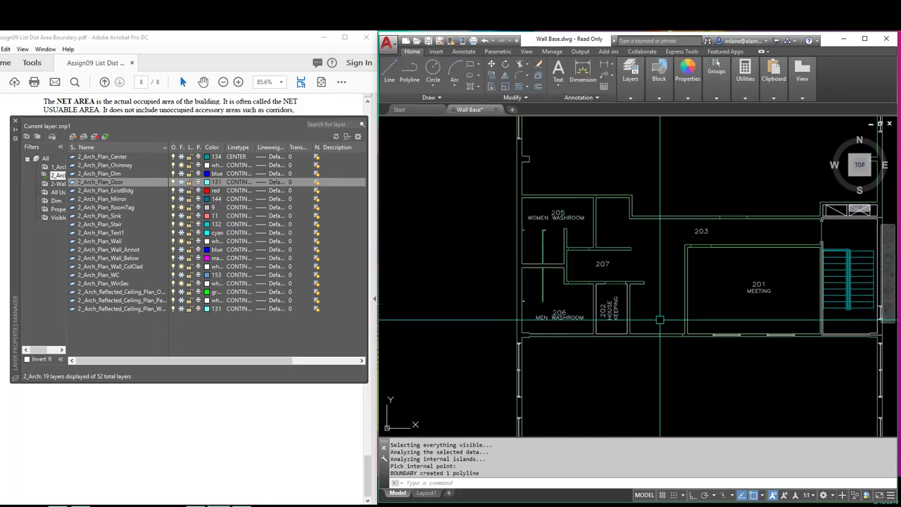
pyautogui.scroll(4, 757, 268)
pyautogui.press('Return')
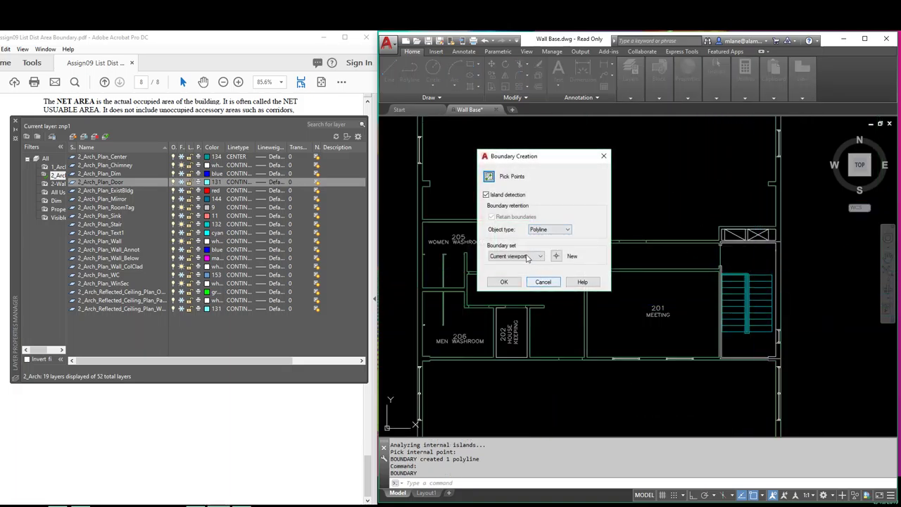
pyautogui.click(541, 282)
# - Erase the boundary polyline at the wall junction and draw a thin rectangle there
pyautogui.scroll(6, 743, 238)
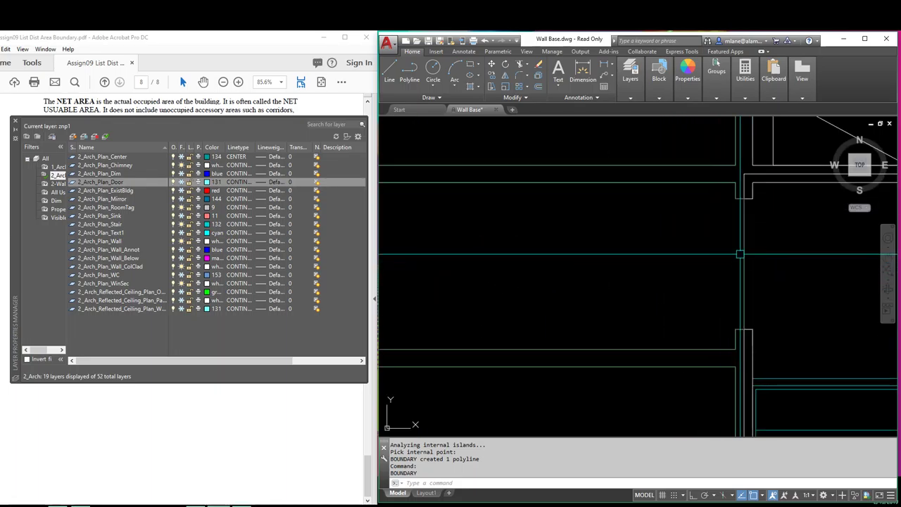
pyautogui.click(743, 238)
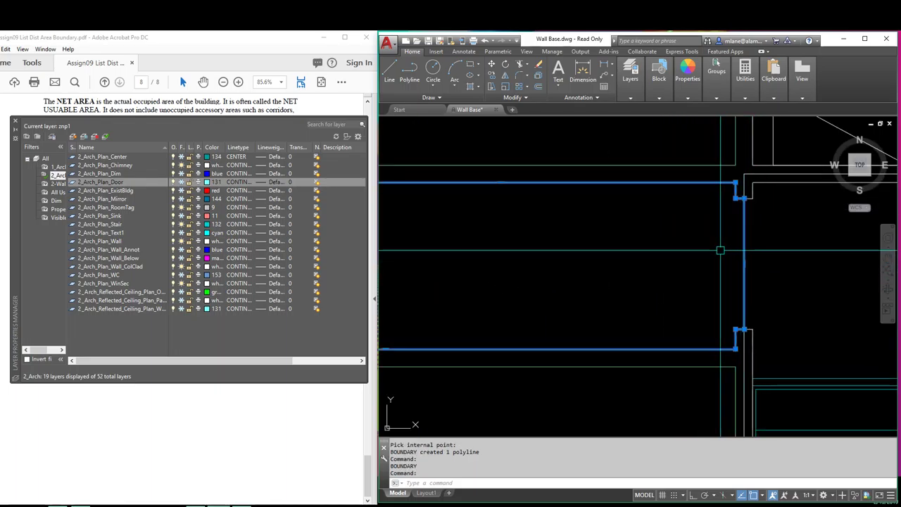
pyautogui.press('Delete')
pyautogui.write('REC')
pyautogui.press('Return')
pyautogui.click(736, 198)
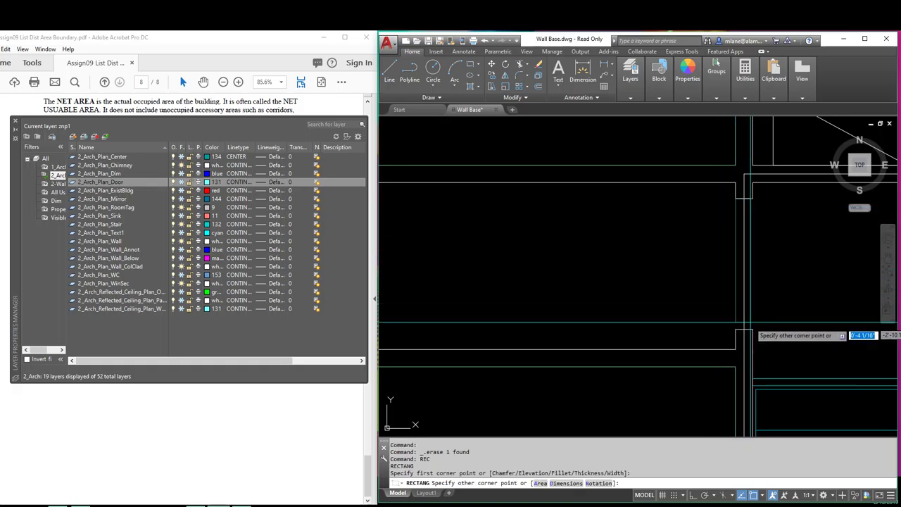
pyautogui.click(749, 325)
pyautogui.scroll(-5, 704, 309)
pyautogui.press('Return')
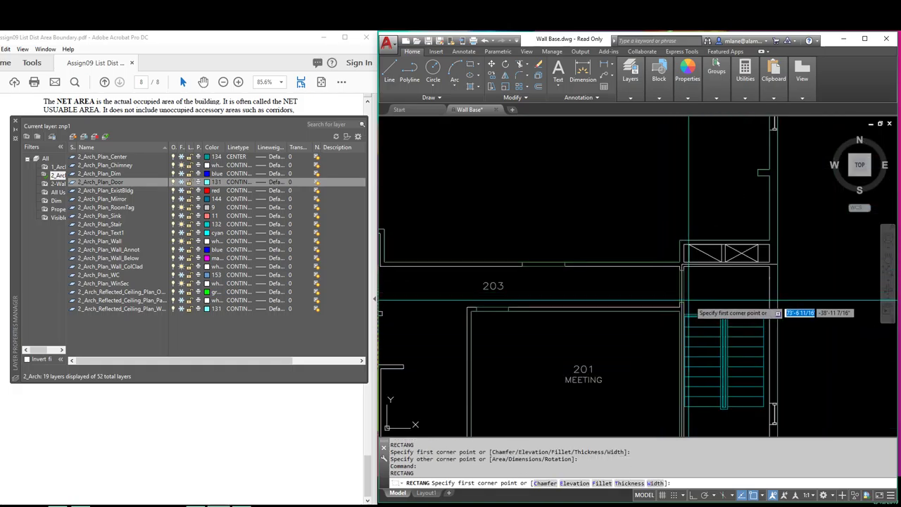
pyautogui.moveTo(772, 313); pyautogui.dragTo(794, 292, button='middle')
pyautogui.press('Escape')
# - Run BOUNDARY from inside room 203, creating 32 polylines on layer znp1
pyautogui.write('BOUNDARY')
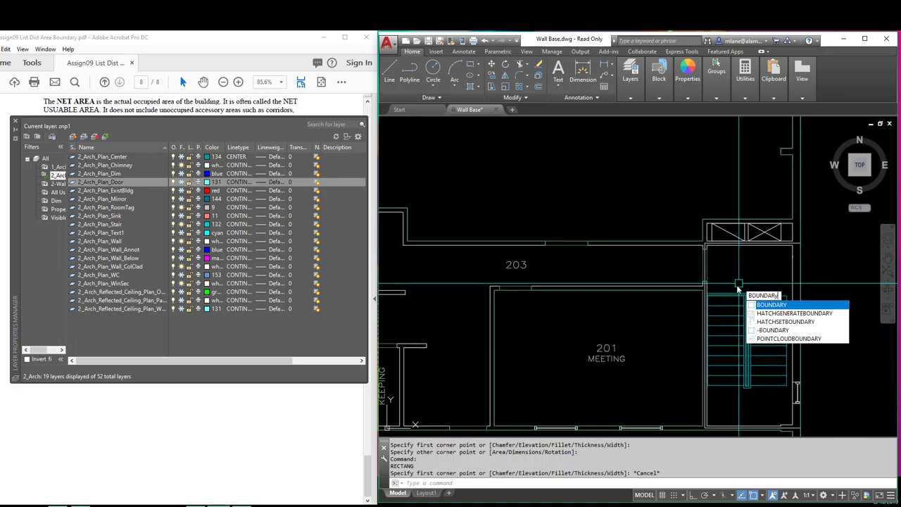
pyautogui.press('Return')
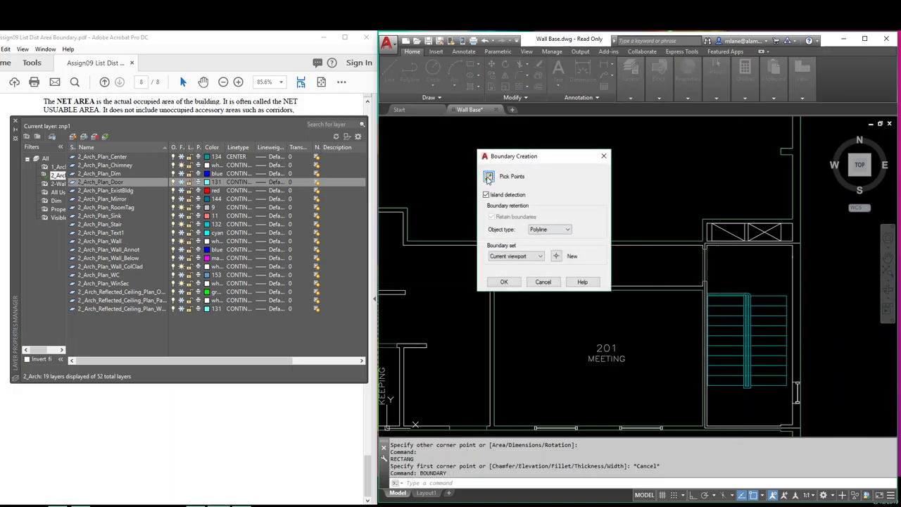
pyautogui.click(489, 178)
pyautogui.click(534, 265)
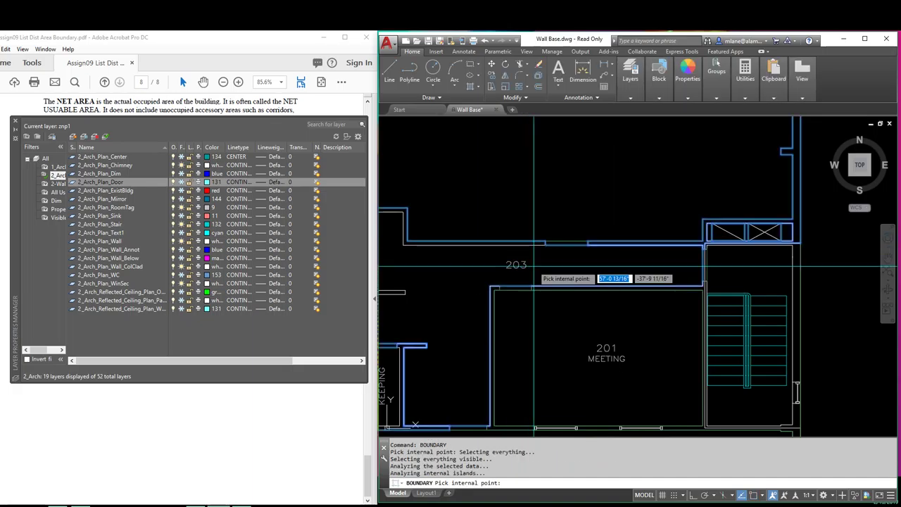
pyautogui.press('Return')
pyautogui.moveTo(581, 329); pyautogui.dragTo(767, 312, button='middle')
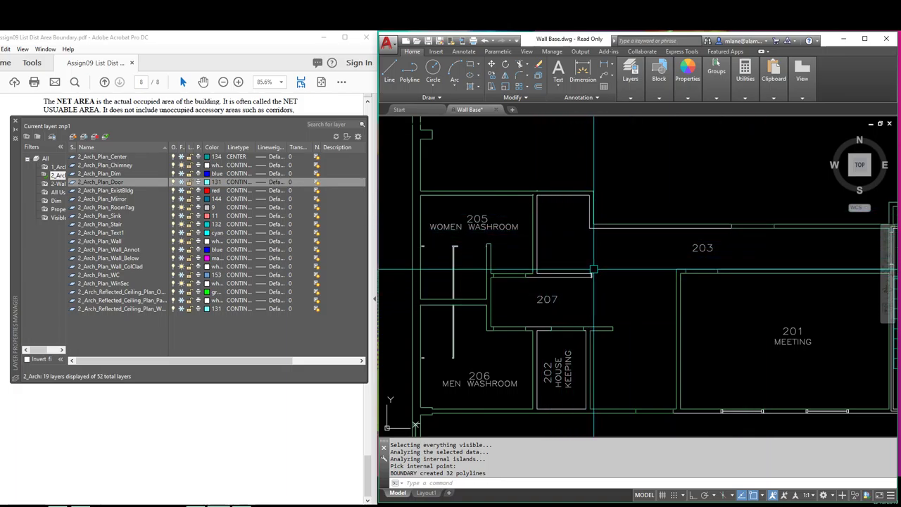
pyautogui.scroll(-3, 602, 267)
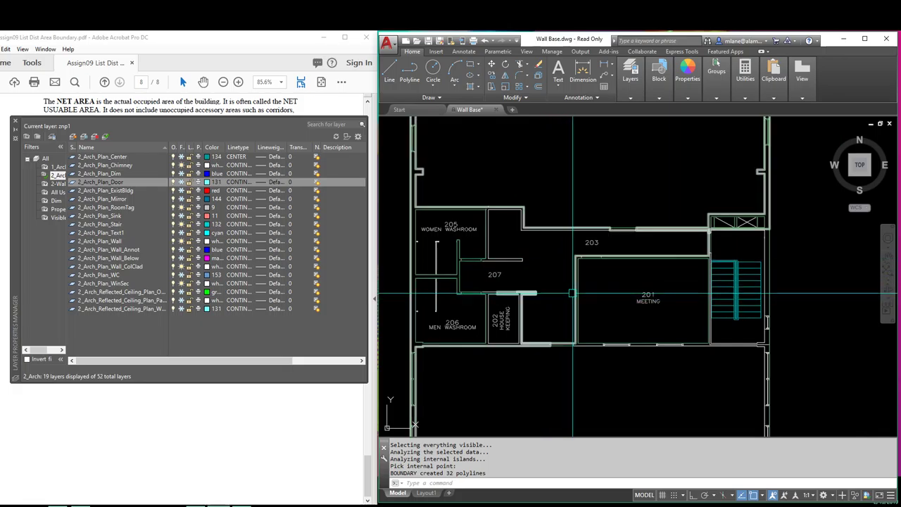
pyautogui.moveTo(574, 292)
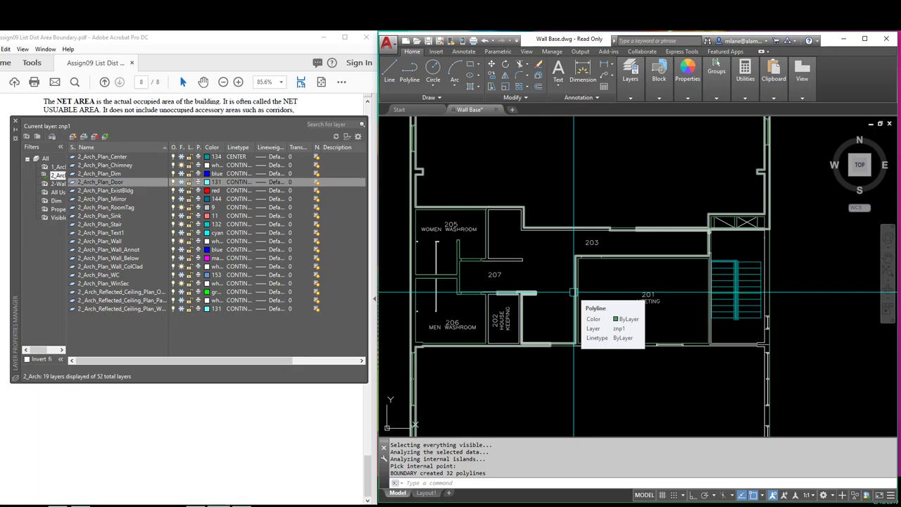
# - Erase the unwanted boundary polyline
pyautogui.press('Escape')
pyautogui.write('E')
pyautogui.press('Return')
pyautogui.scroll(4, 574, 292)
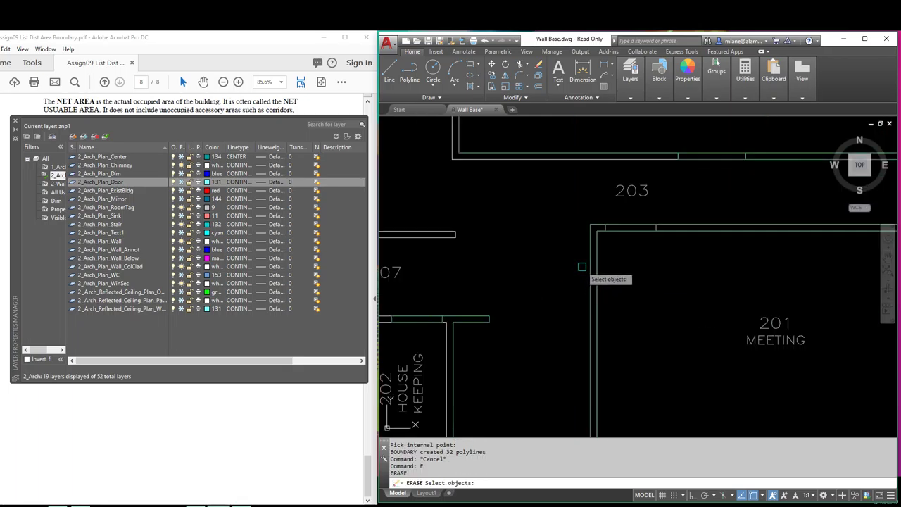
pyautogui.click(596, 268)
pyautogui.scroll(-4, 549, 280)
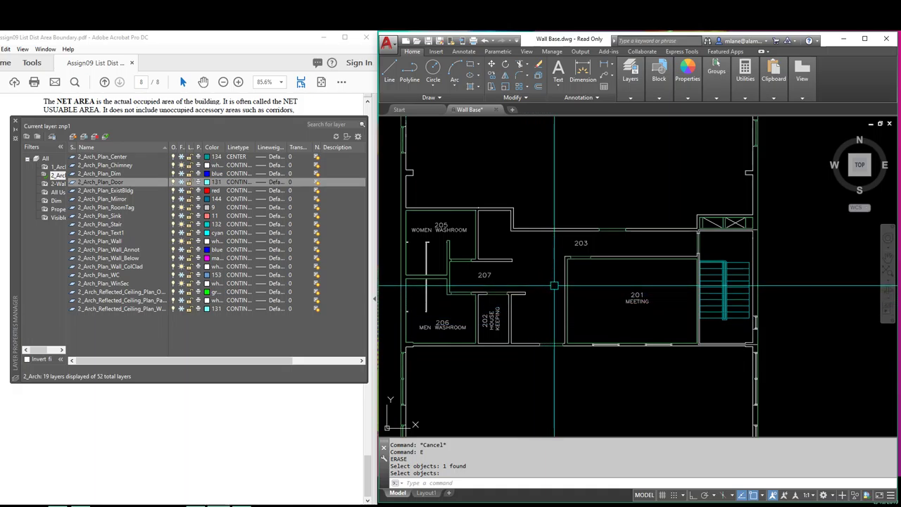
# - Create a single boundary polyline from a point inside room 203
pyautogui.write('BOUNF')
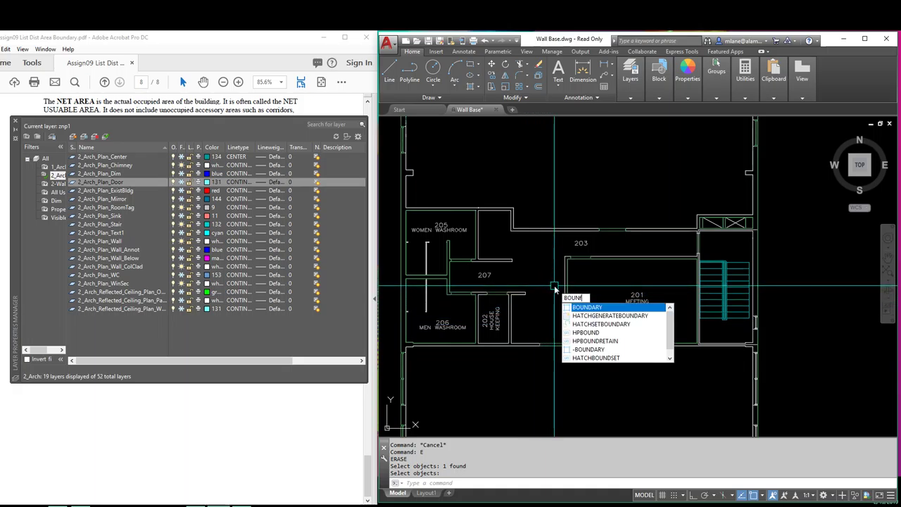
pyautogui.press('BackSpace')
pyautogui.write('DARY')
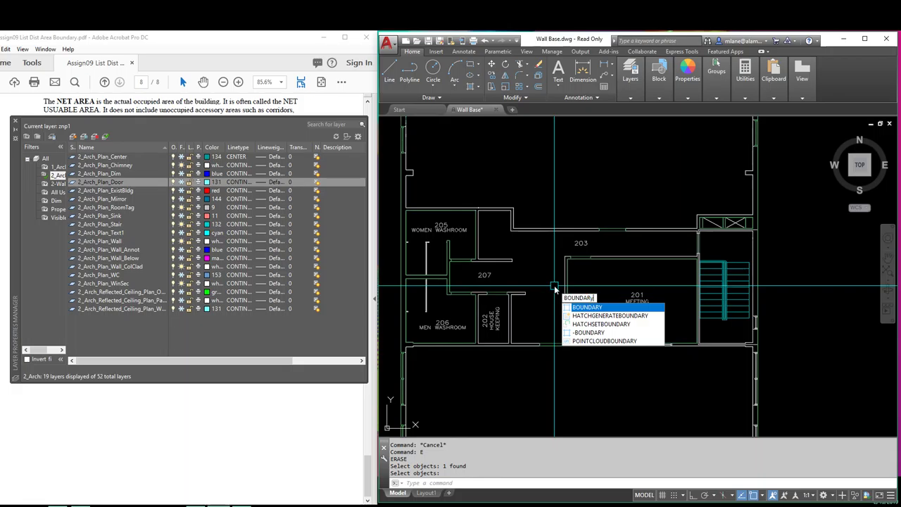
pyautogui.press('Return')
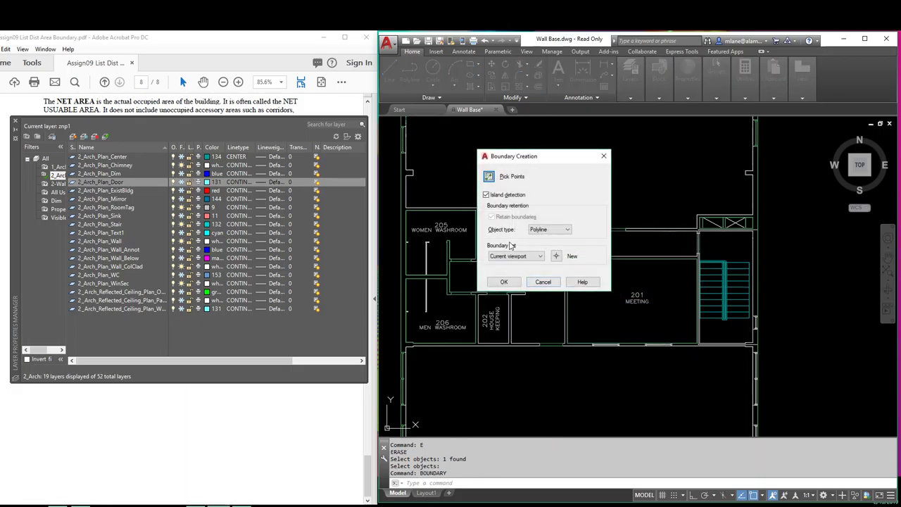
pyautogui.click(489, 176)
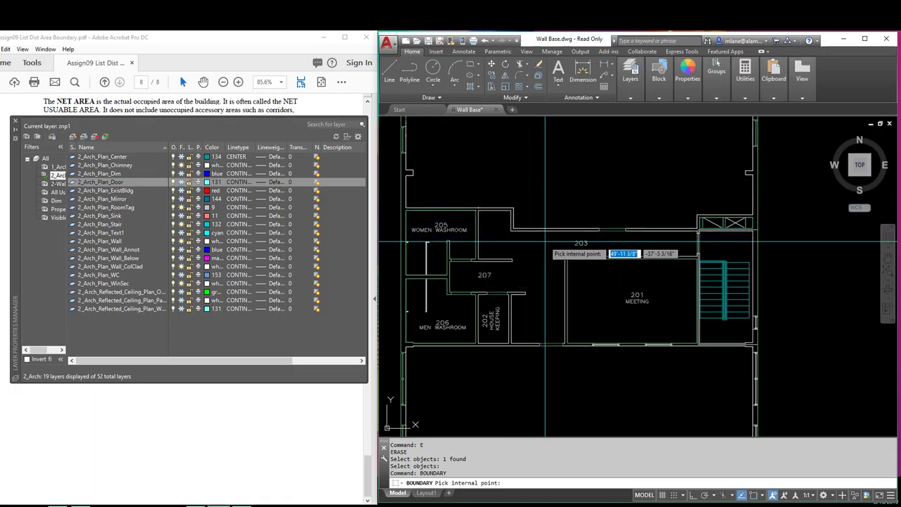
pyautogui.click(542, 241)
pyautogui.press('Return')
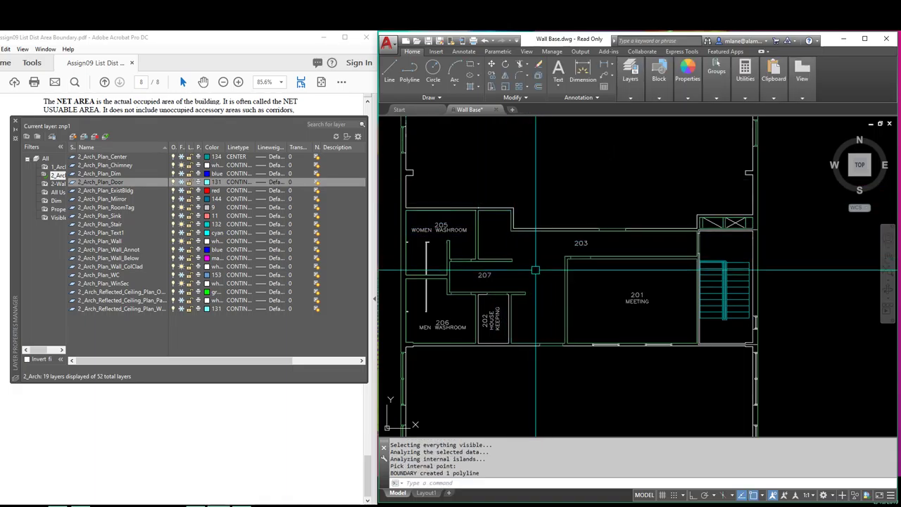
# - Outline the stair room beside room 201 with BOUNDARY, island detection turned off
pyautogui.press('Return')
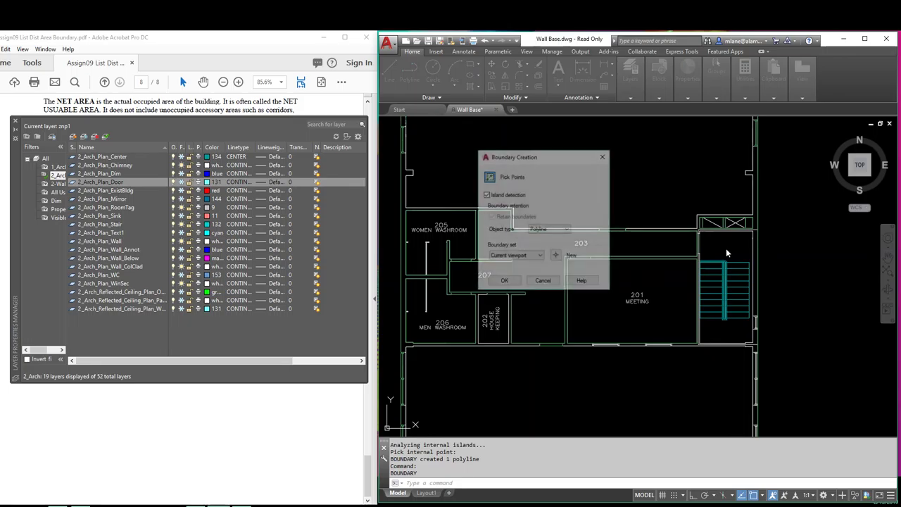
pyautogui.click(488, 176)
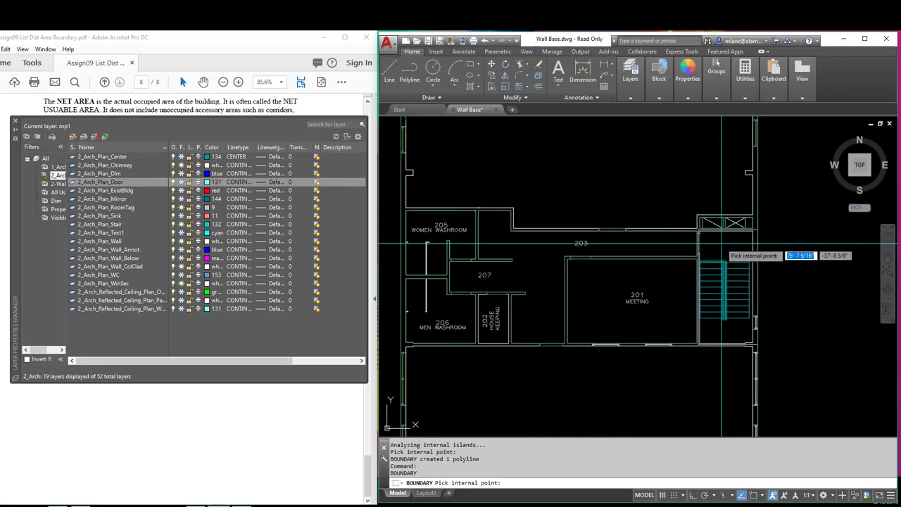
pyautogui.click(724, 269)
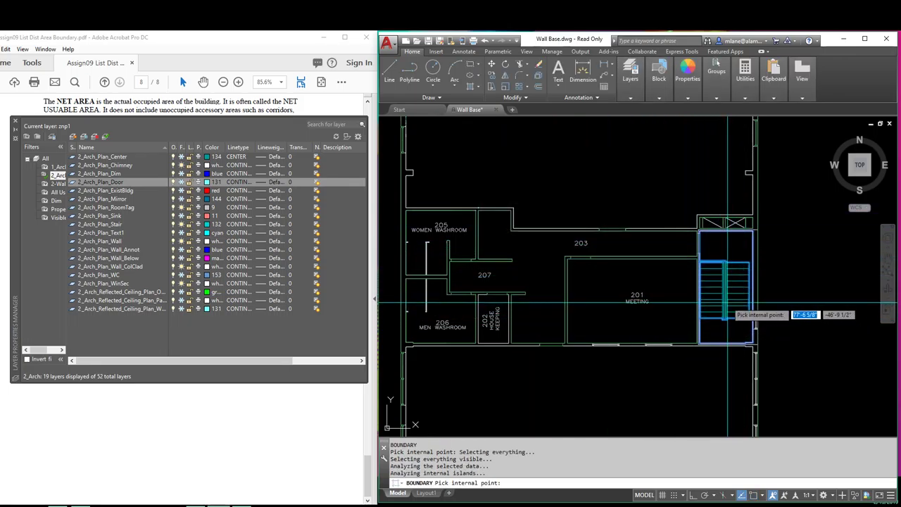
pyautogui.press('Escape')
pyautogui.press('Escape')
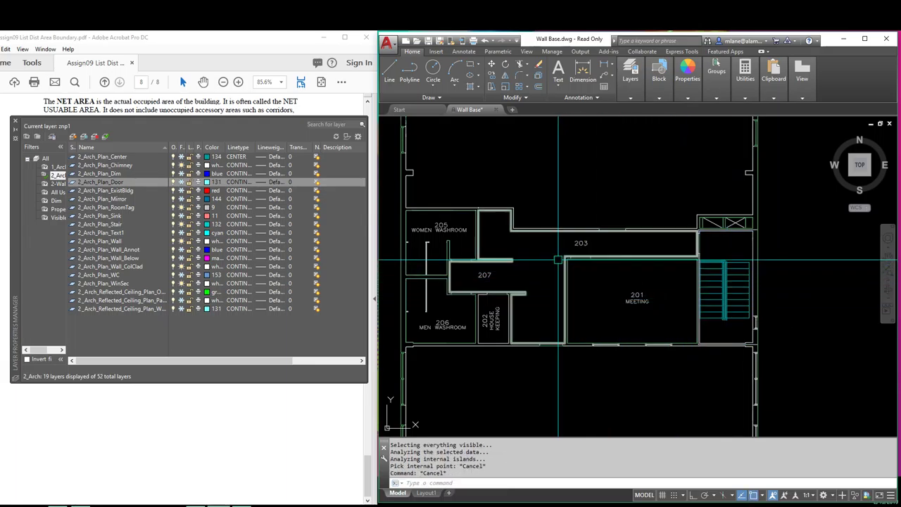
pyautogui.press('Return')
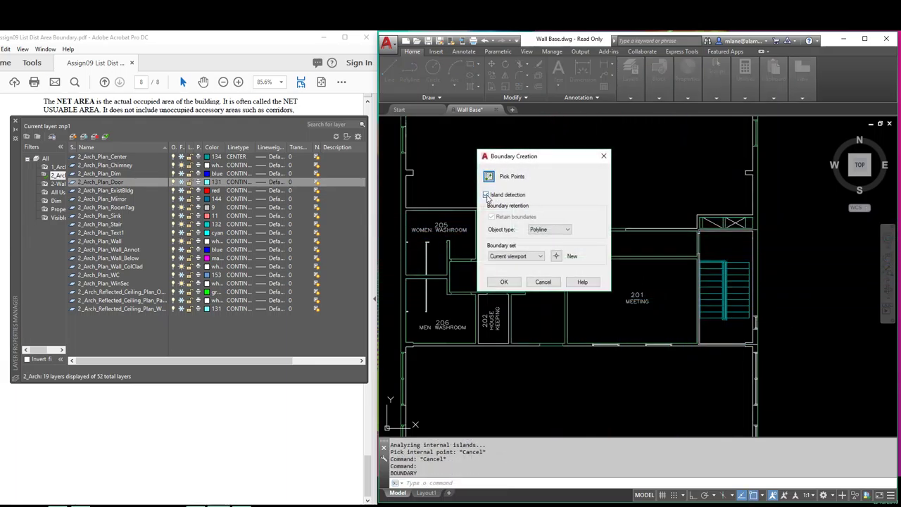
pyautogui.click(487, 195)
pyautogui.click(489, 176)
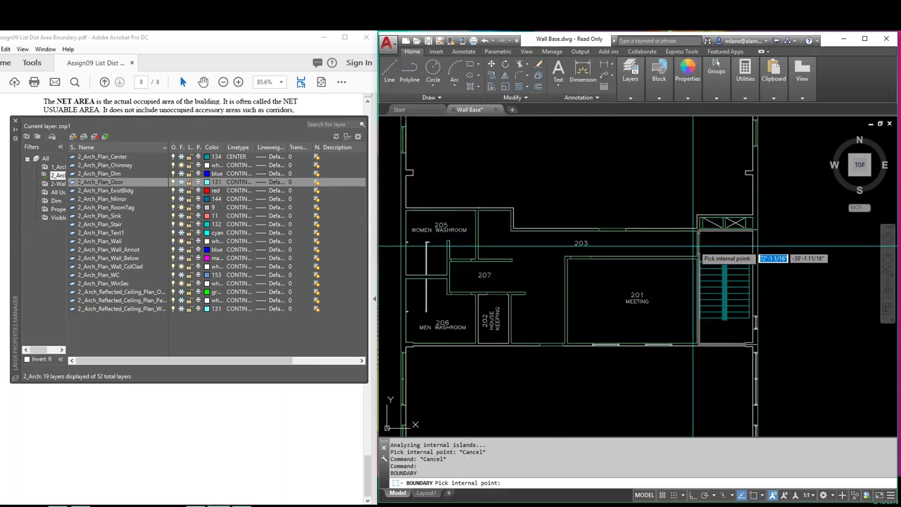
pyautogui.click(711, 247)
pyautogui.scroll(2, 738, 330)
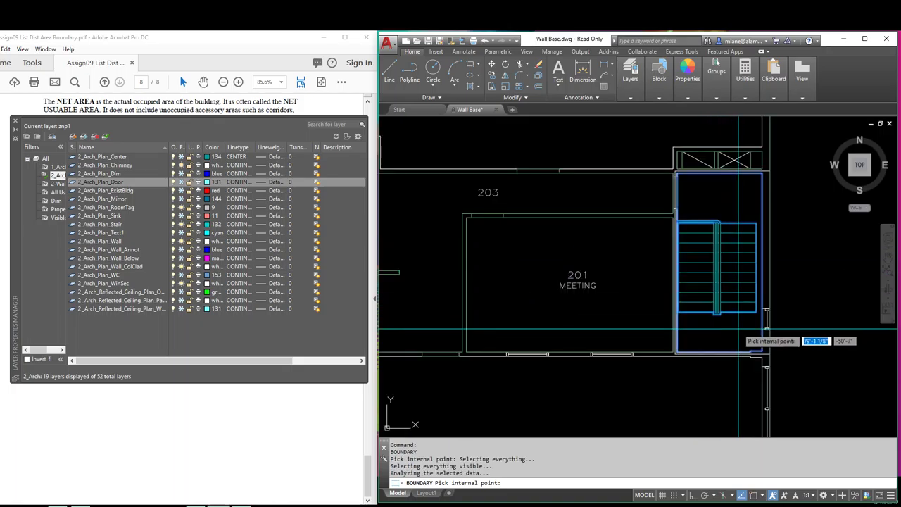
pyautogui.click(752, 328)
pyautogui.press('Return')
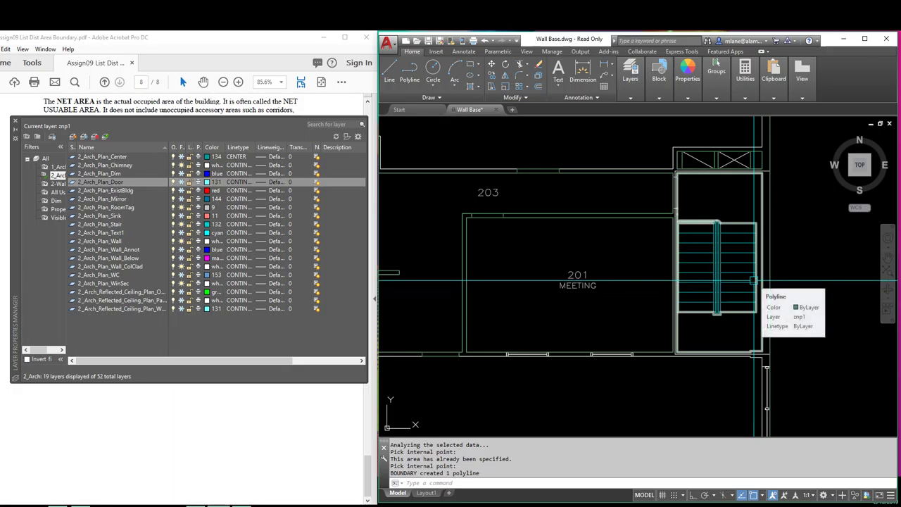
pyautogui.press('Escape')
# - Erase the stair boundary and freeze the 2_Arch_Plan_Stair layer with LAYFRZ
pyautogui.write('e')
pyautogui.press('Return')
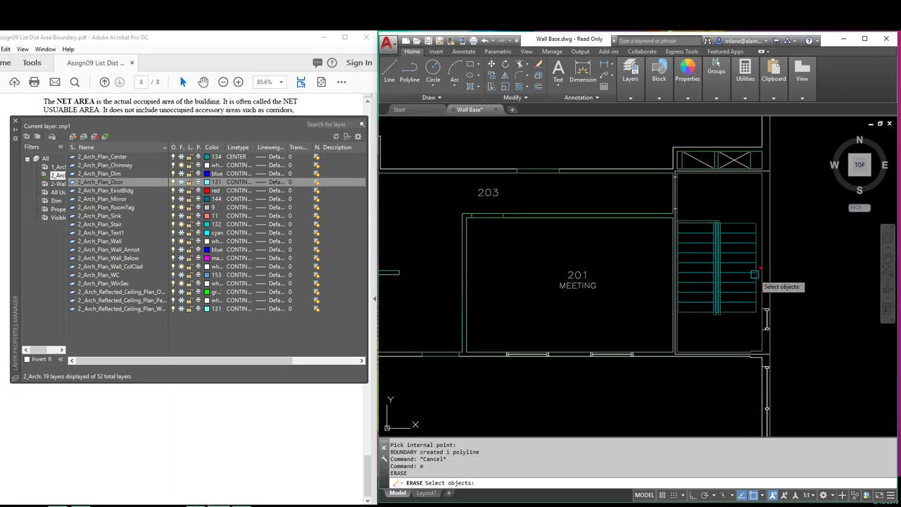
pyautogui.click(756, 268)
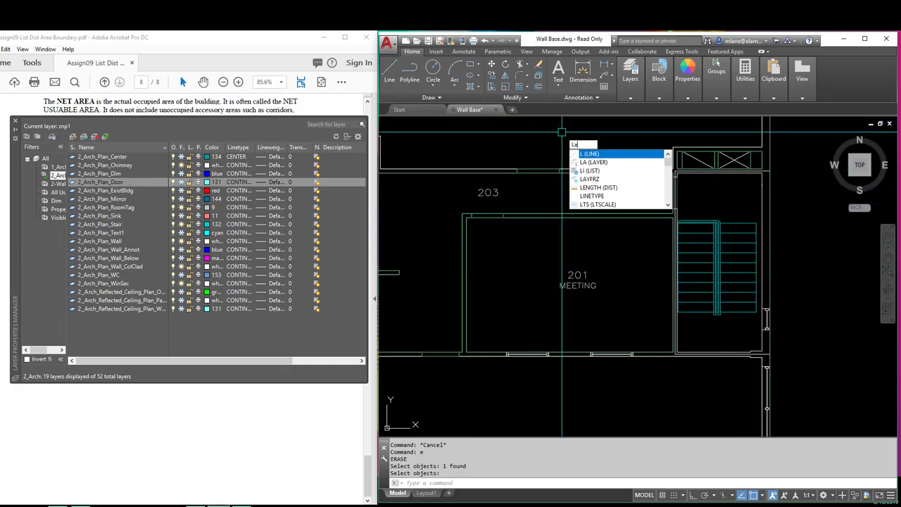
pyautogui.write('yfrz')
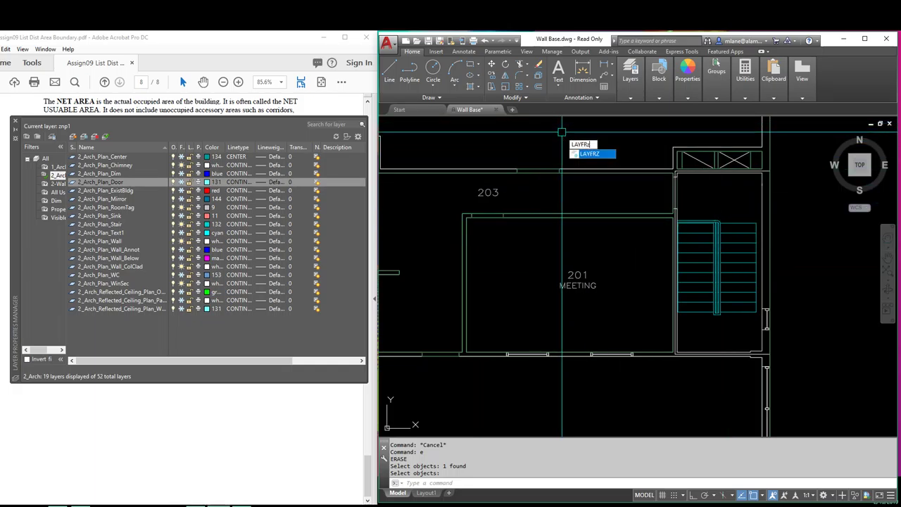
pyautogui.press('Return')
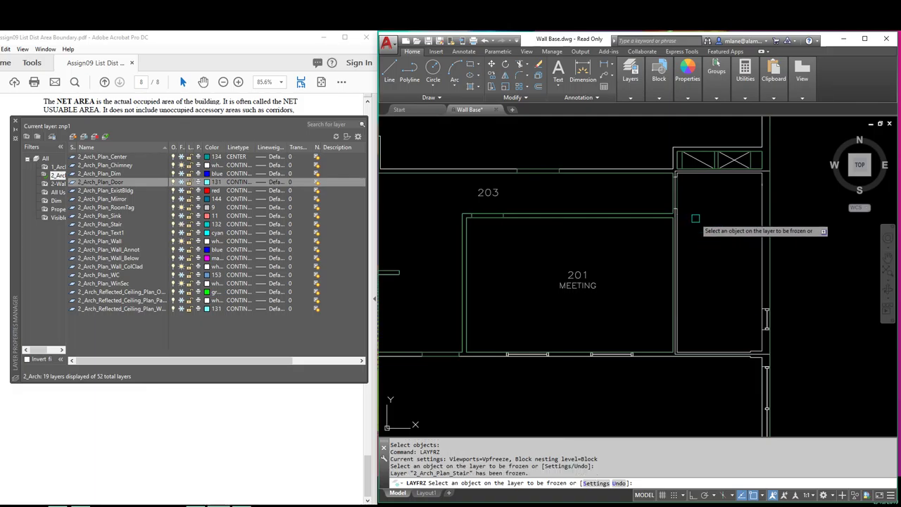
pyautogui.press('Return')
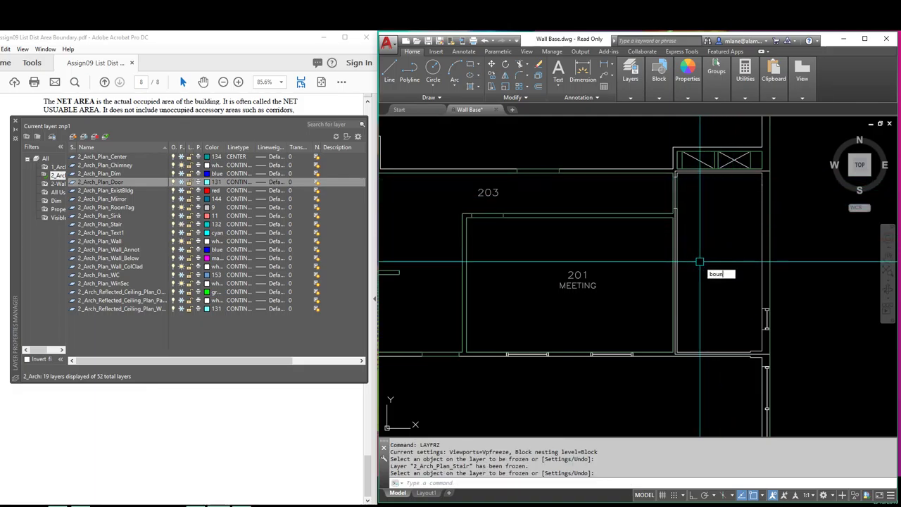
# - Create one clean boundary polyline inside the now-empty stair room
pyautogui.press('Return')
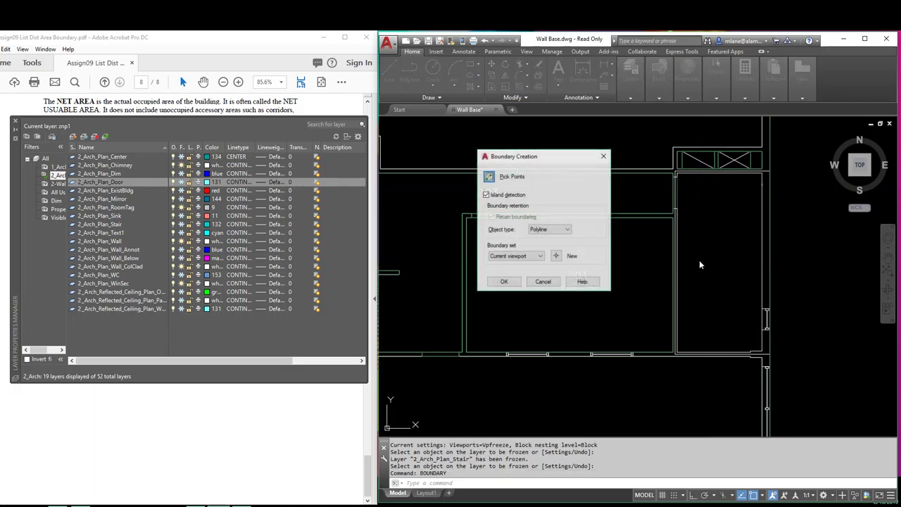
pyautogui.click(512, 176)
pyautogui.click(719, 267)
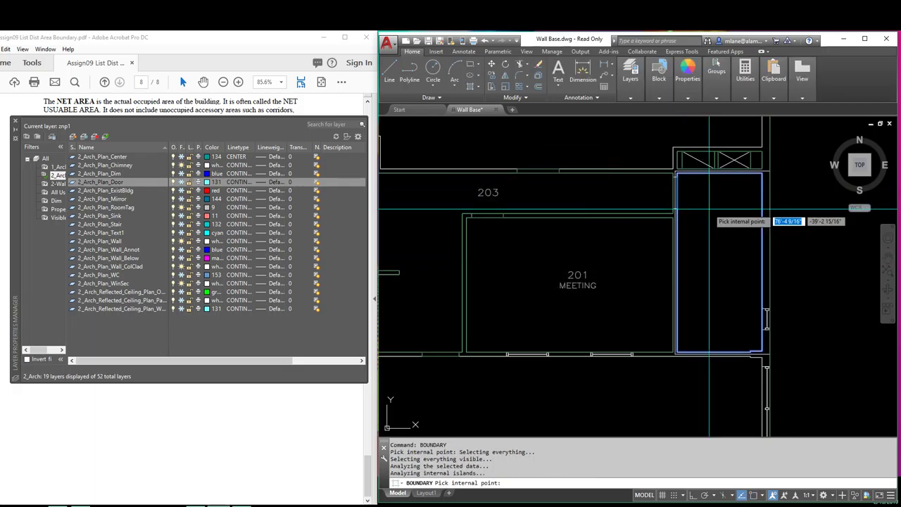
pyautogui.press('Return')
pyautogui.scroll(-5, 604, 291)
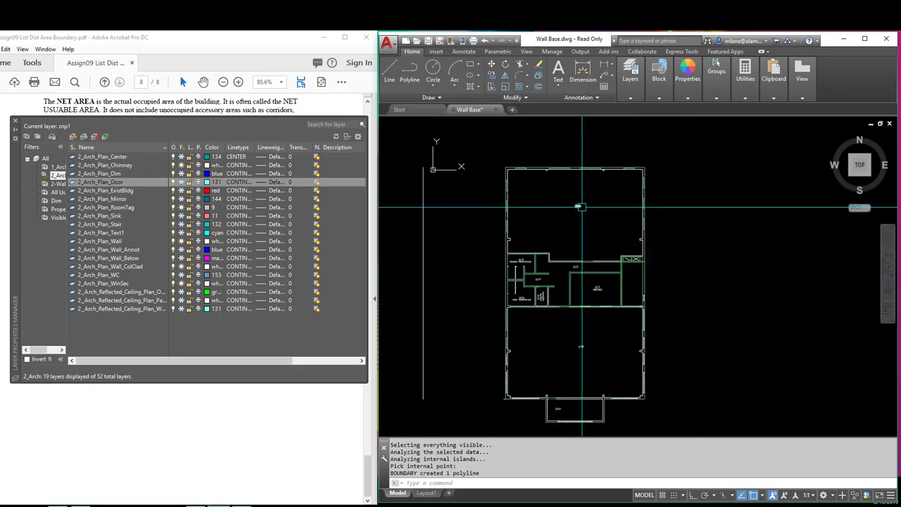
pyautogui.scroll(2, 581, 267)
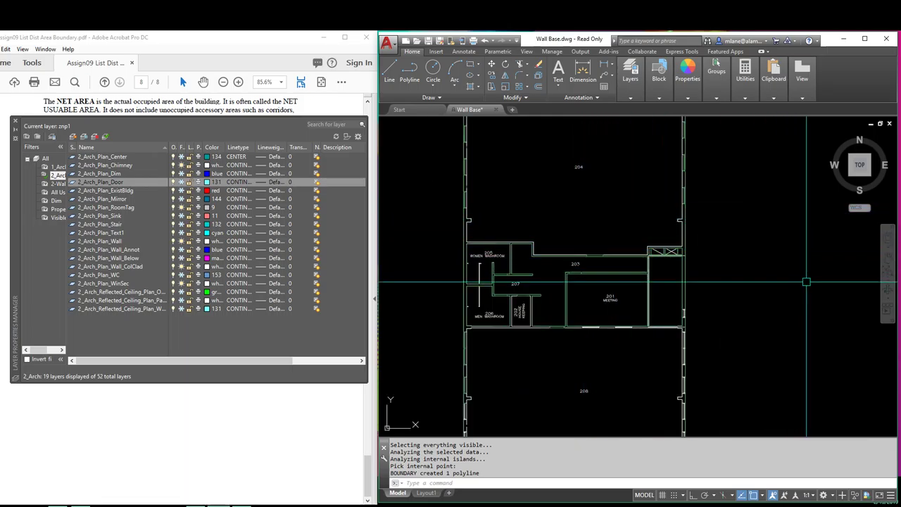